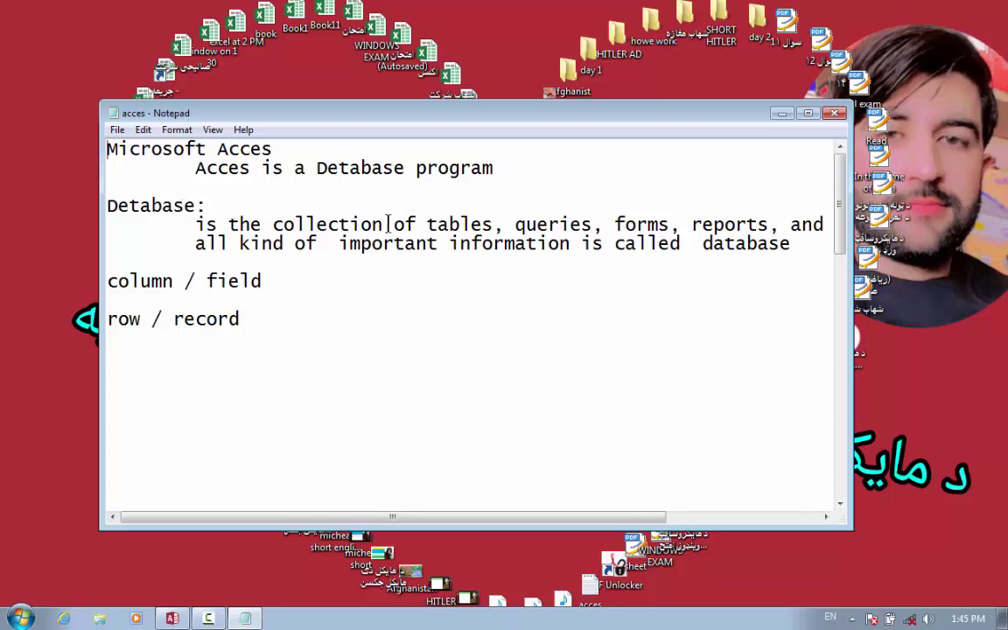
Highlight the words "tables" and "queries" in the database definition and close the acces notes
{"action": "left_click_drag", "start_coordinate": [427, 225], "coordinate": [474, 225]}
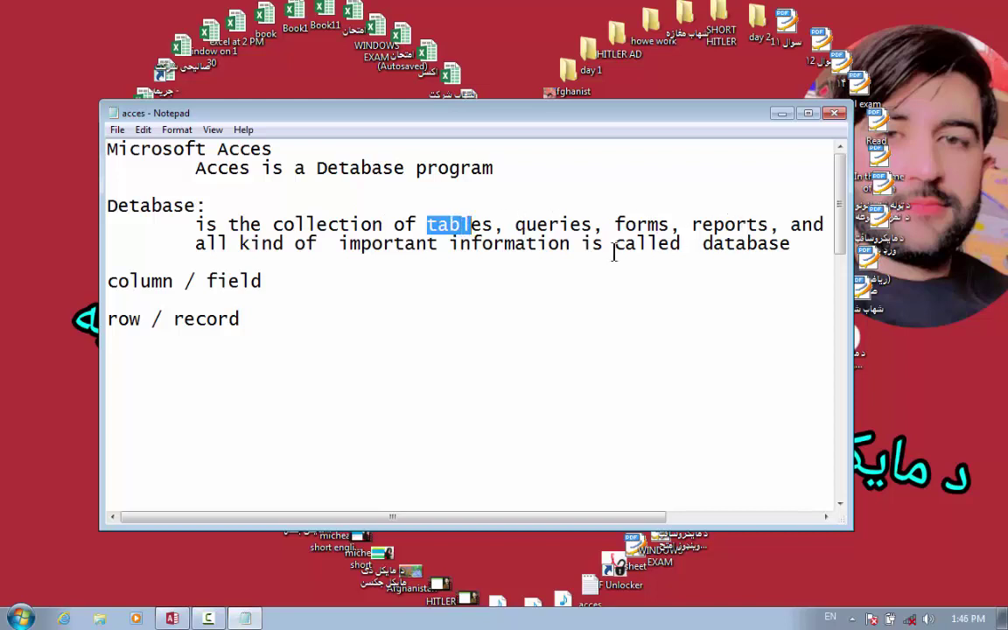
{"action": "left_click_drag", "start_coordinate": [438, 225], "coordinate": [492, 225]}
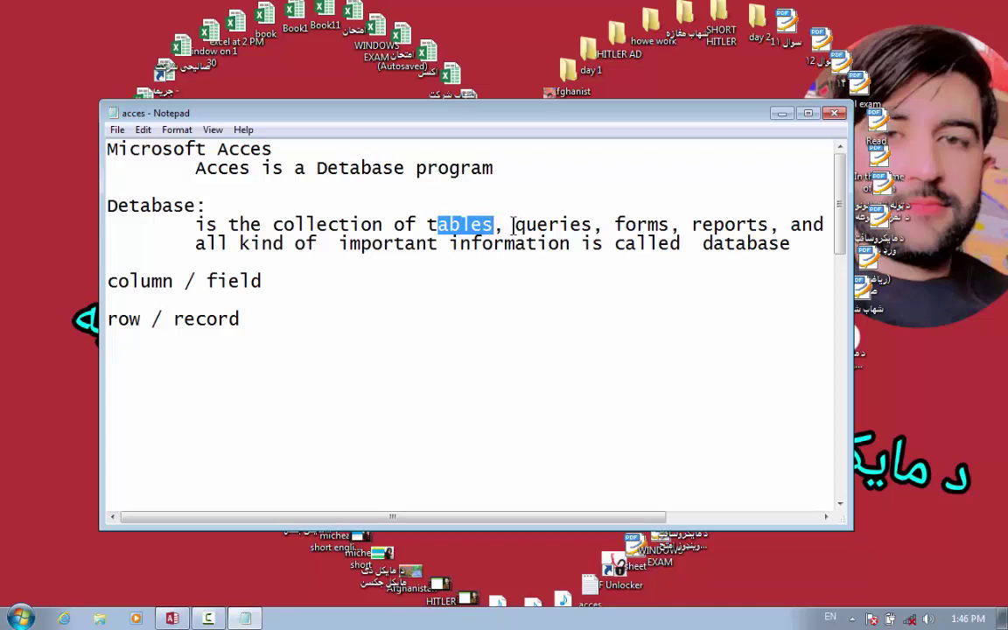
{"action": "left_click", "coordinate": [512, 225]}
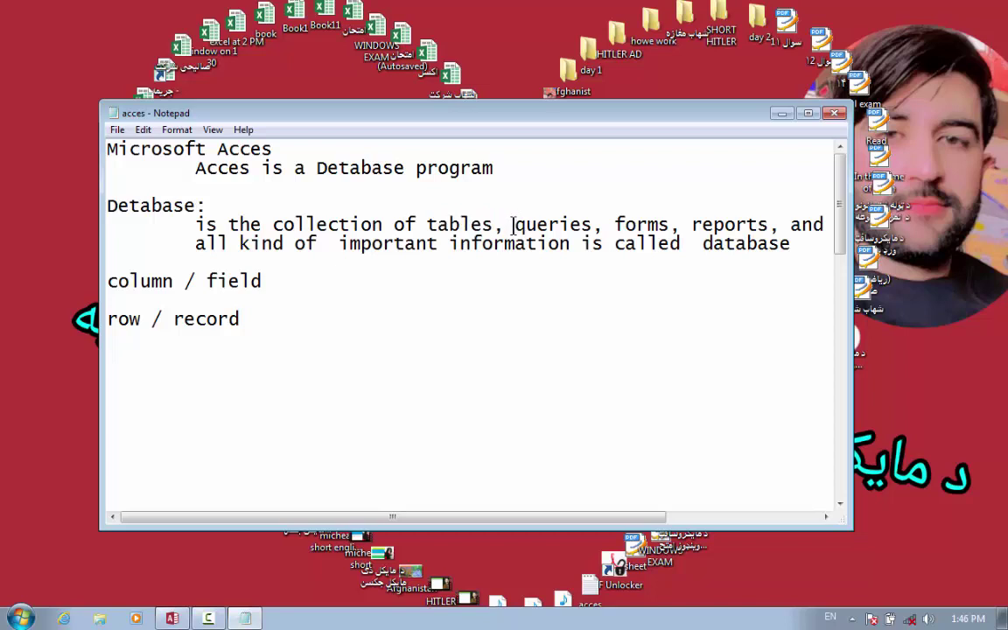
{"action": "left_click_drag", "start_coordinate": [514, 225], "coordinate": [594, 226]}
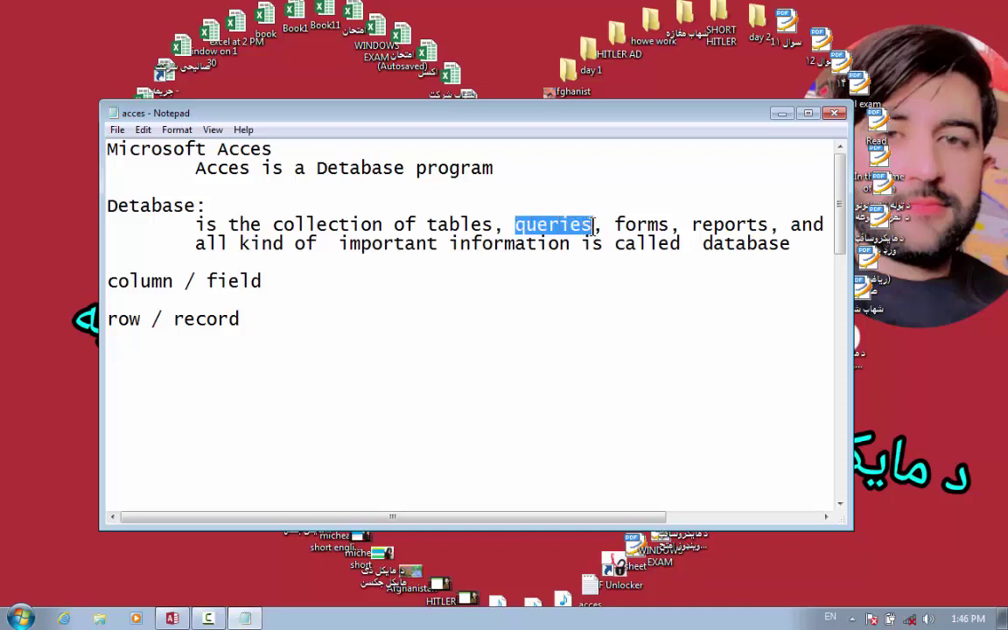
{"action": "left_click", "coordinate": [834, 114]}
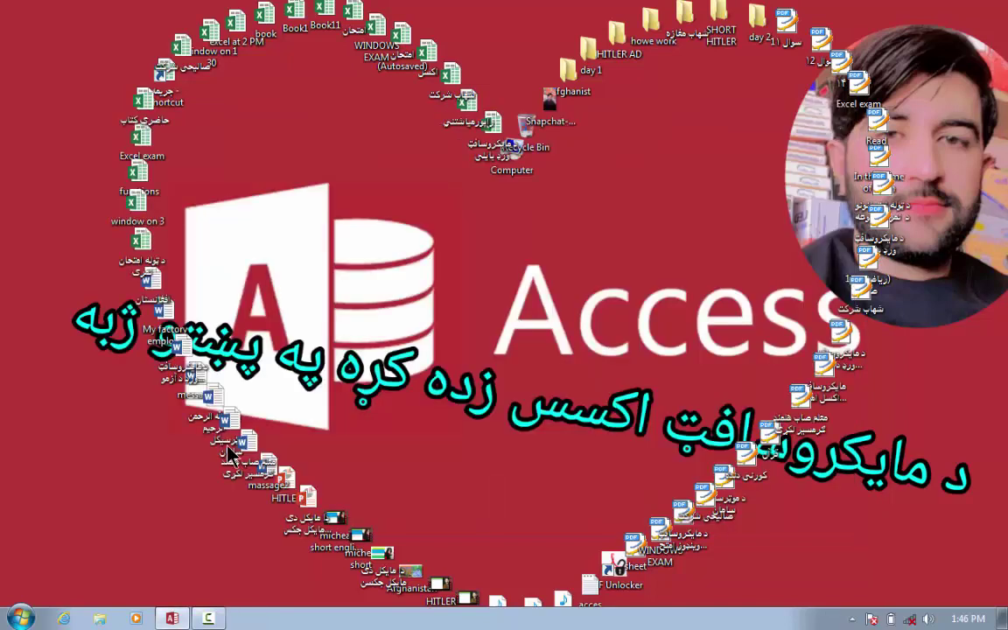
Switch to Access and create a blank desktop database named Query
{"action": "left_click", "coordinate": [173, 618]}
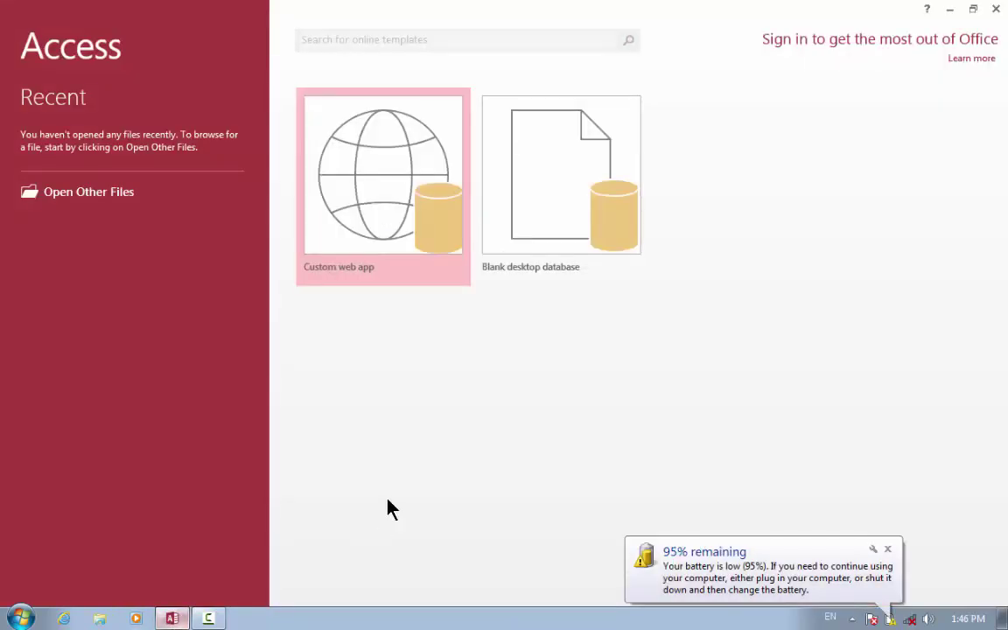
{"action": "left_click", "coordinate": [531, 225]}
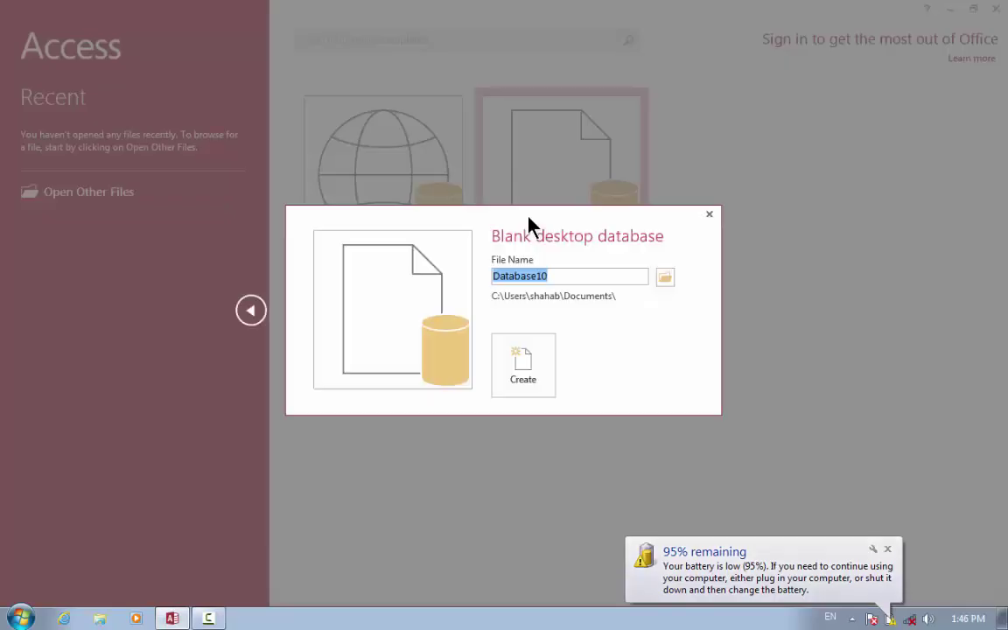
{"action": "key", "text": "BackSpace"}
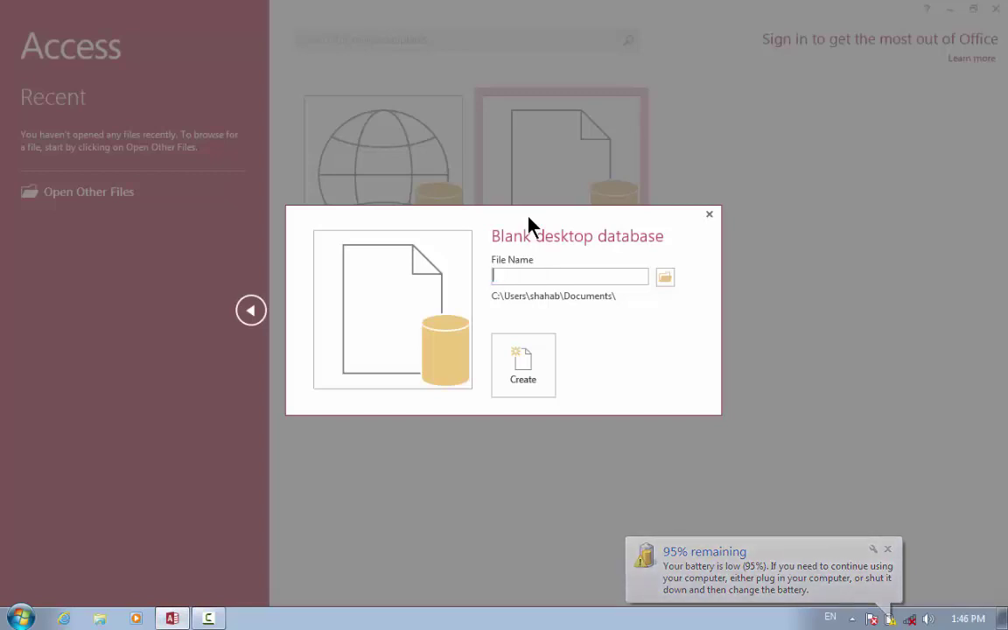
{"action": "type", "text": "Query"}
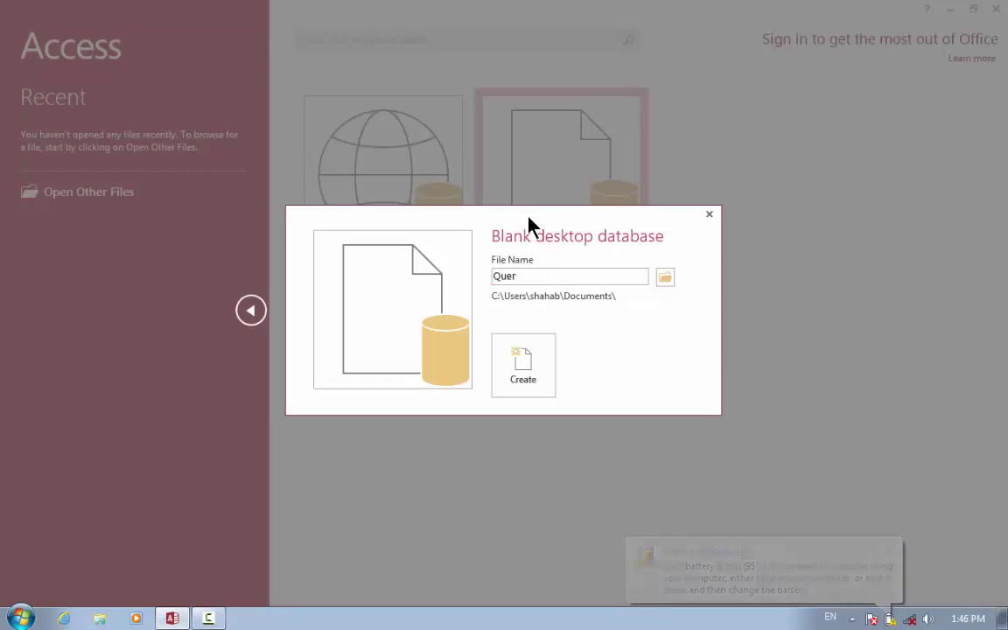
{"action": "left_click", "coordinate": [524, 368]}
{"action": "left_click", "coordinate": [479, 357]}
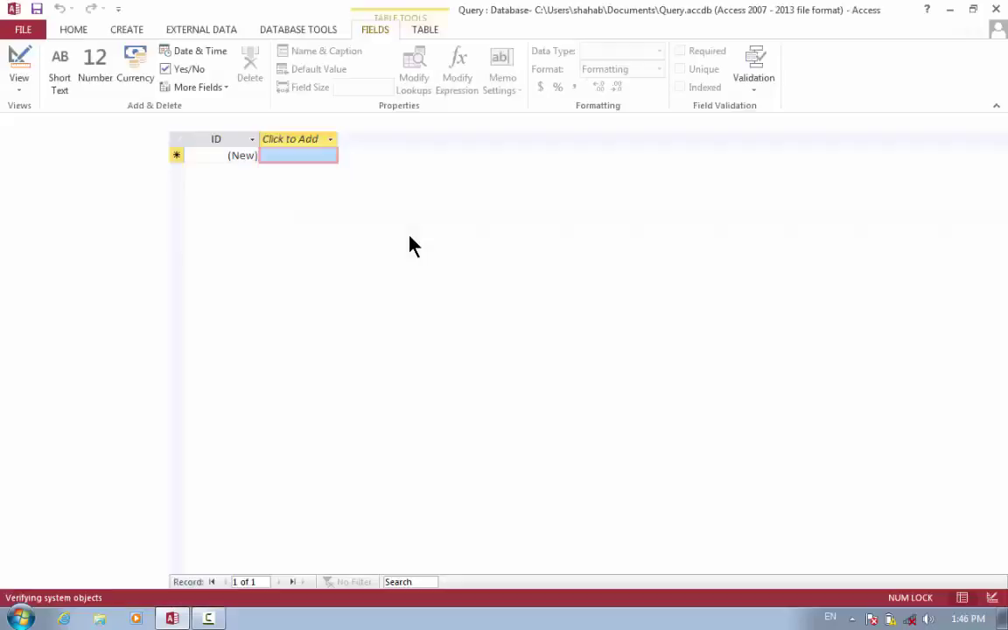
Open the new table in Design View, saving it as Table1, and remove the primary key from the ID field
{"action": "left_click", "coordinate": [19, 63]}
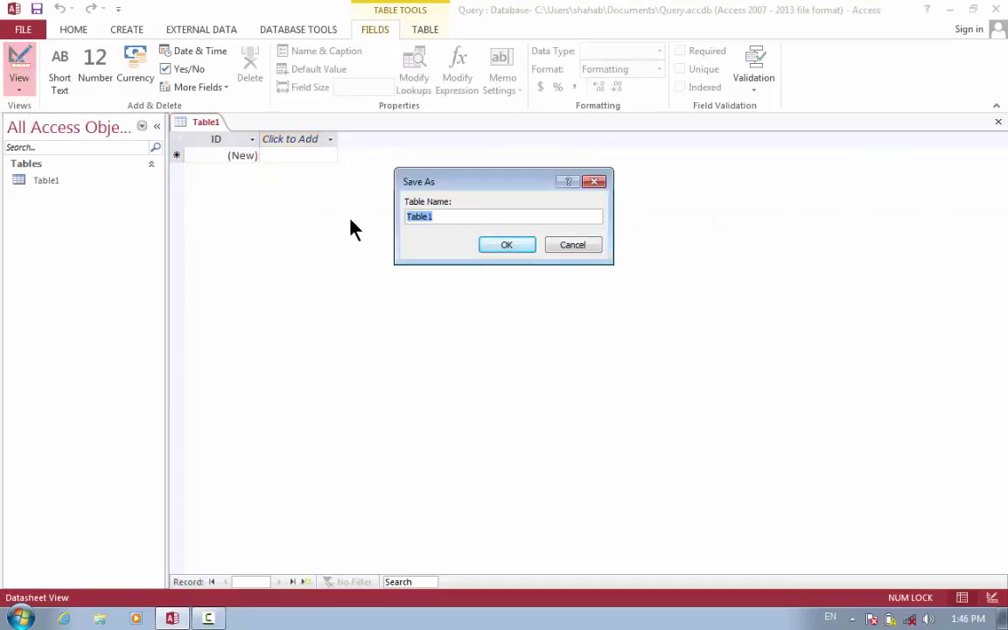
{"action": "key", "text": "Return"}
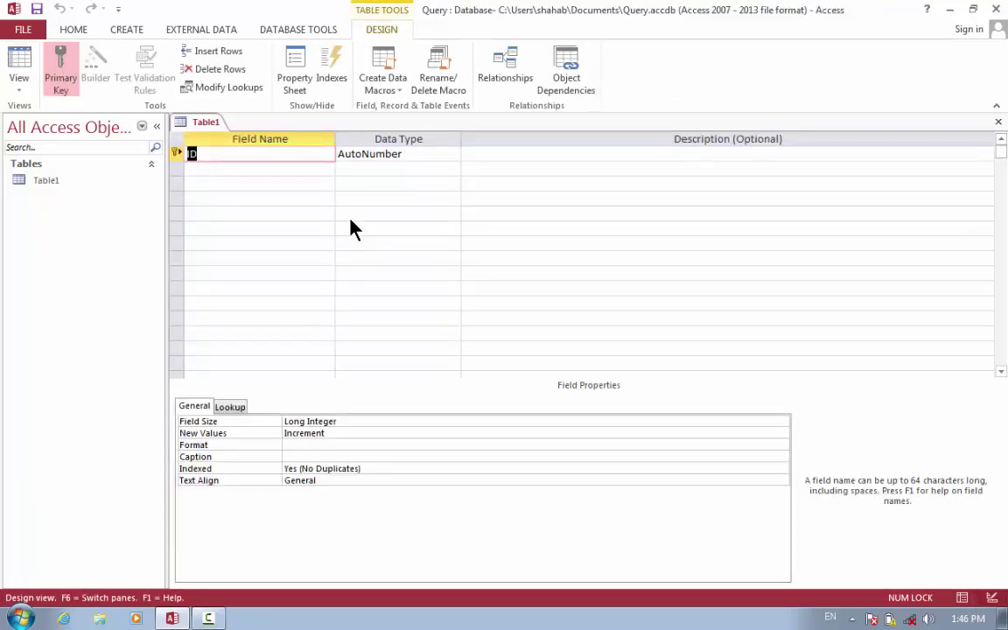
{"action": "left_click", "coordinate": [62, 70]}
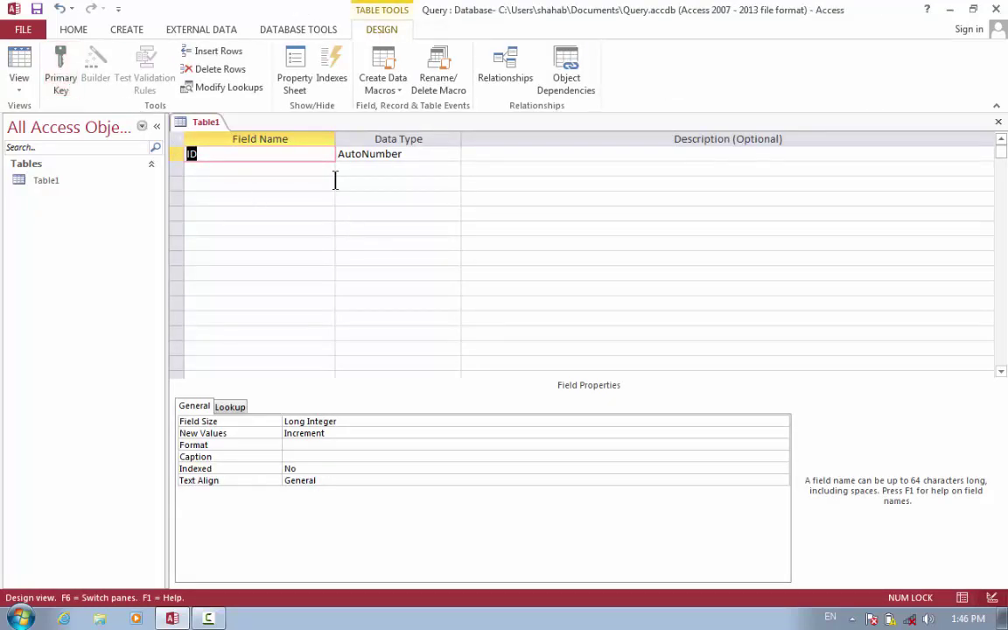
Add the fields name, last name and department below ID in Table1, all with the Short Text data type
{"action": "left_click", "coordinate": [308, 171]}
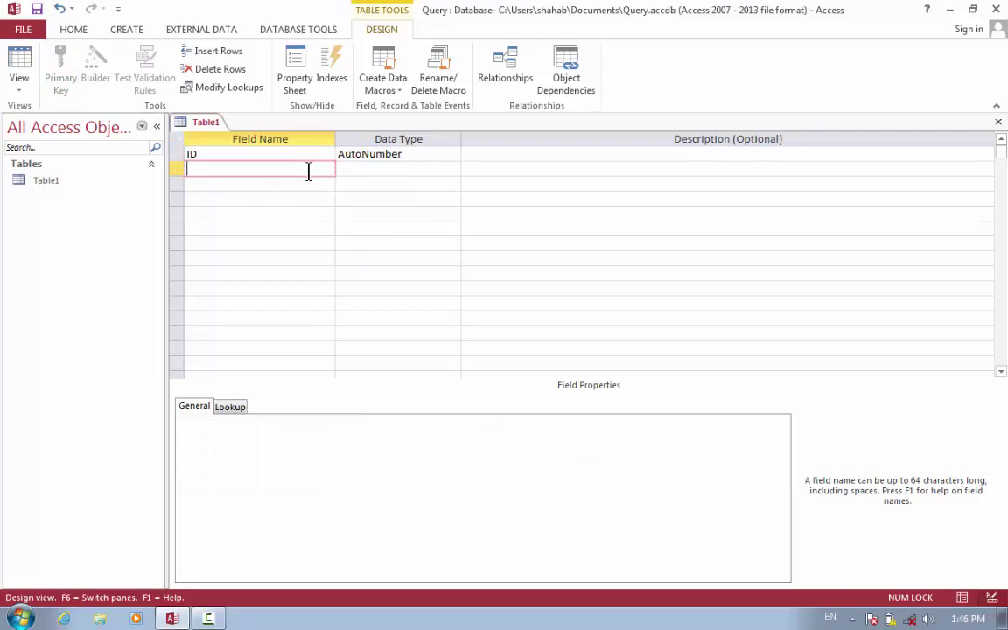
{"action": "type", "text": "name"}
{"action": "key", "text": "Return"}
{"action": "key", "text": "Return"}
{"action": "key", "text": "Return"}
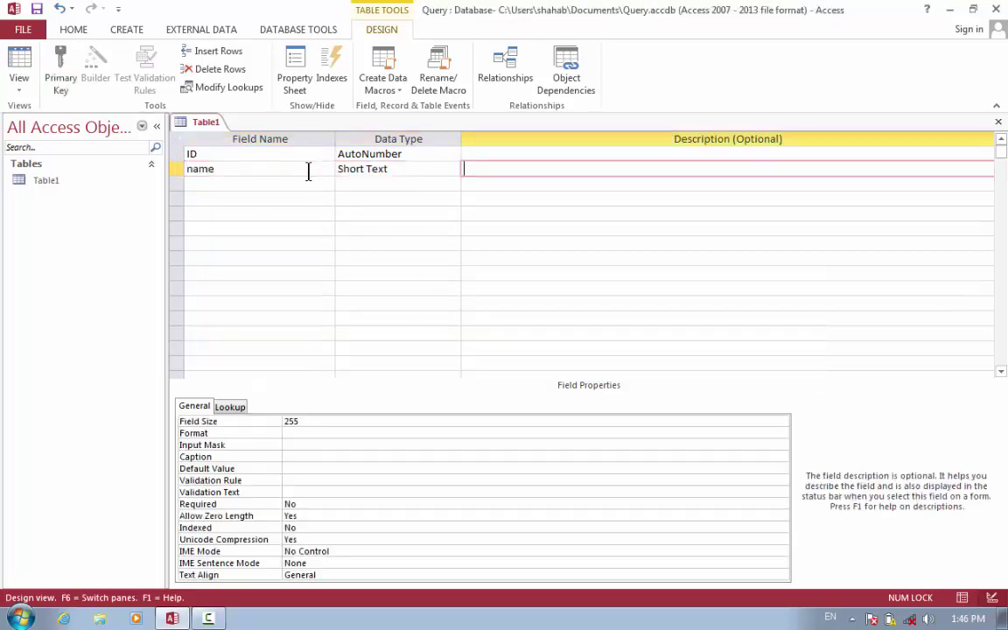
{"action": "key", "text": "Return"}
{"action": "type", "text": "last name"}
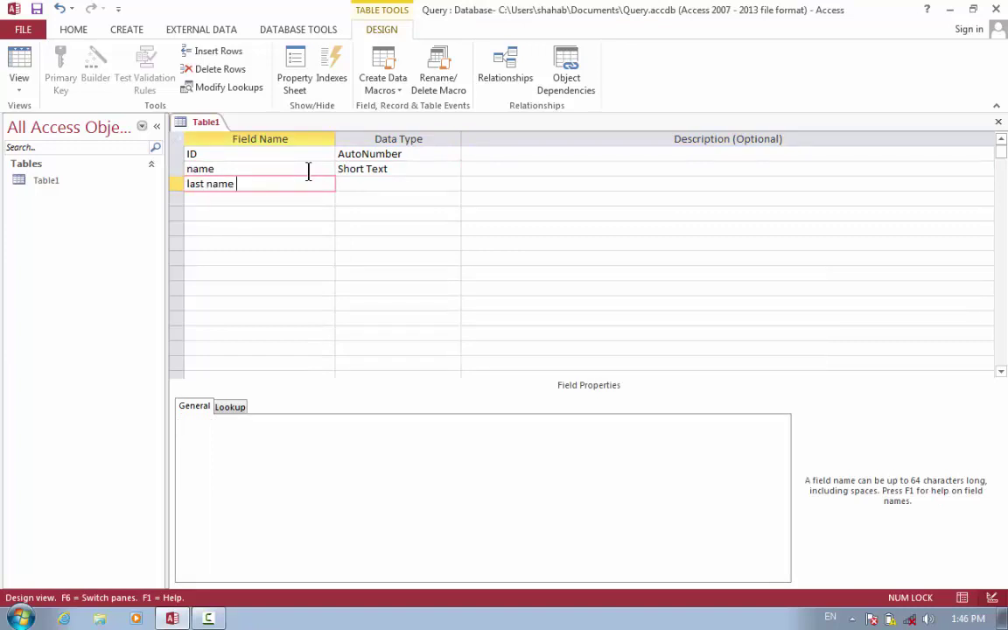
{"action": "key", "text": "Return"}
{"action": "key", "text": "Return"}
{"action": "key", "text": "Return"}
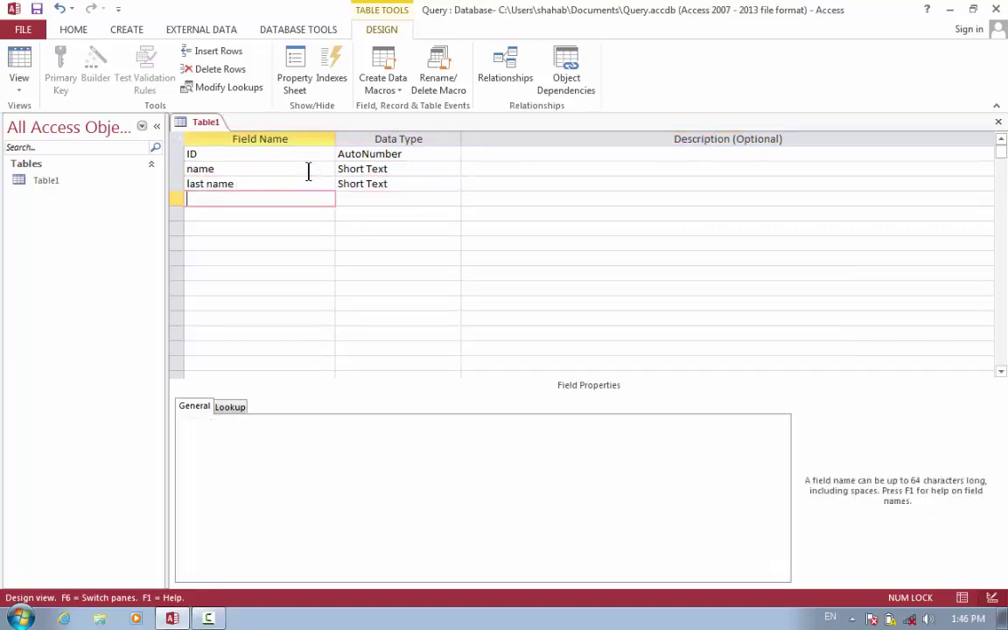
{"action": "type", "text": "department"}
{"action": "key", "text": "Return"}
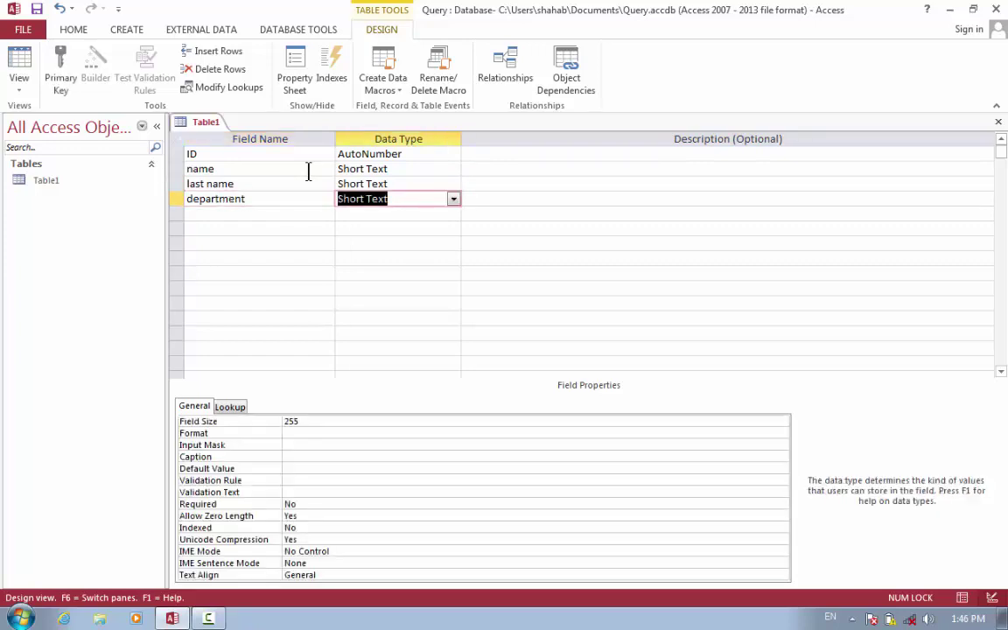
{"action": "key", "text": "Return"}
{"action": "key", "text": "Return"}
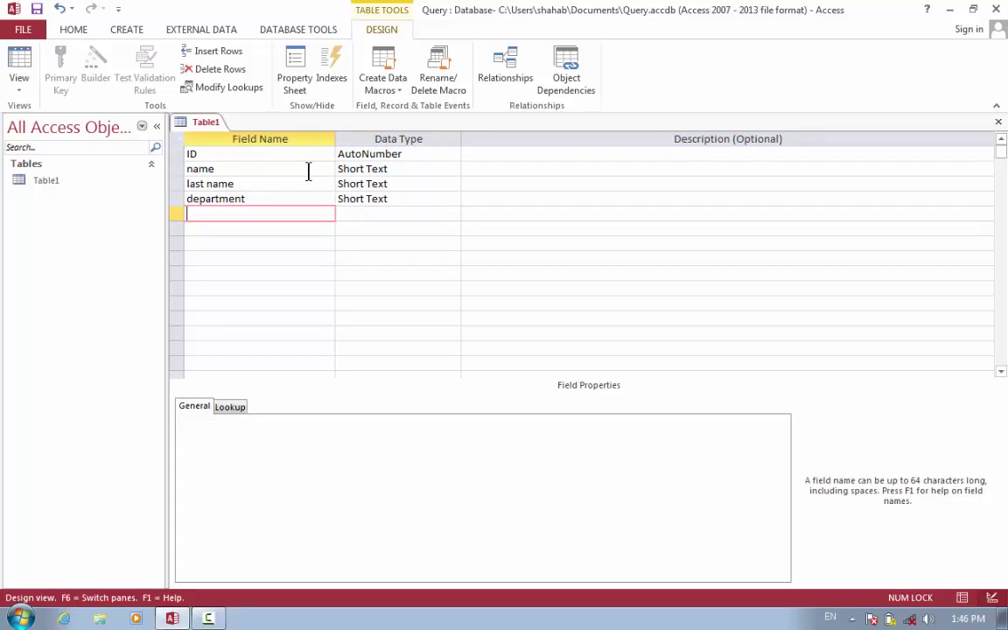
Add a salary field with the Currency data type and save Table1 while switching it to Datasheet View
{"action": "type", "text": "salary"}
{"action": "key", "text": "Return"}
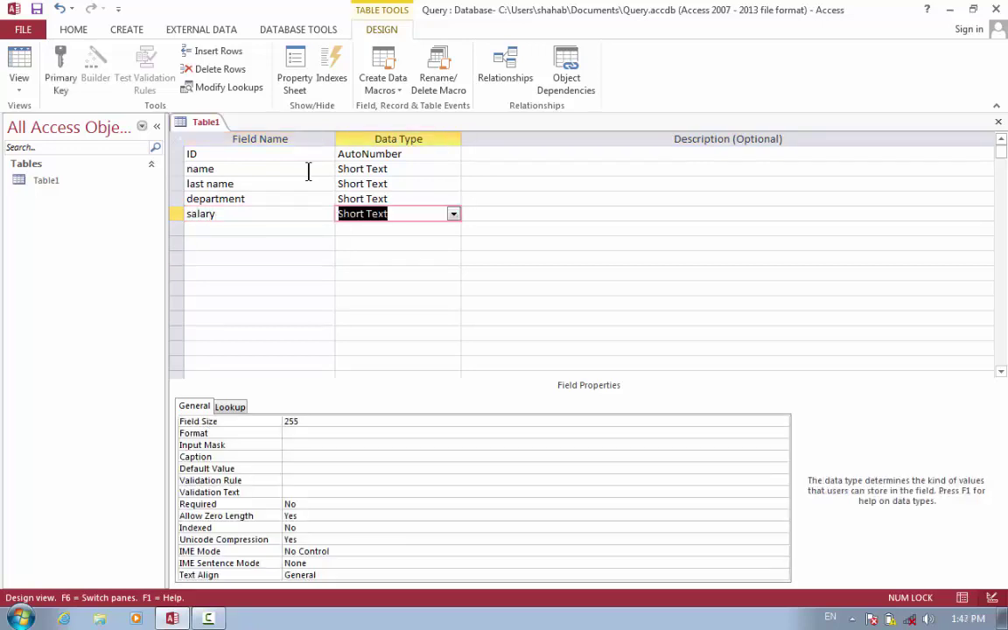
{"action": "type", "text": "currency"}
{"action": "key", "text": "Return"}
{"action": "key", "text": "Return"}
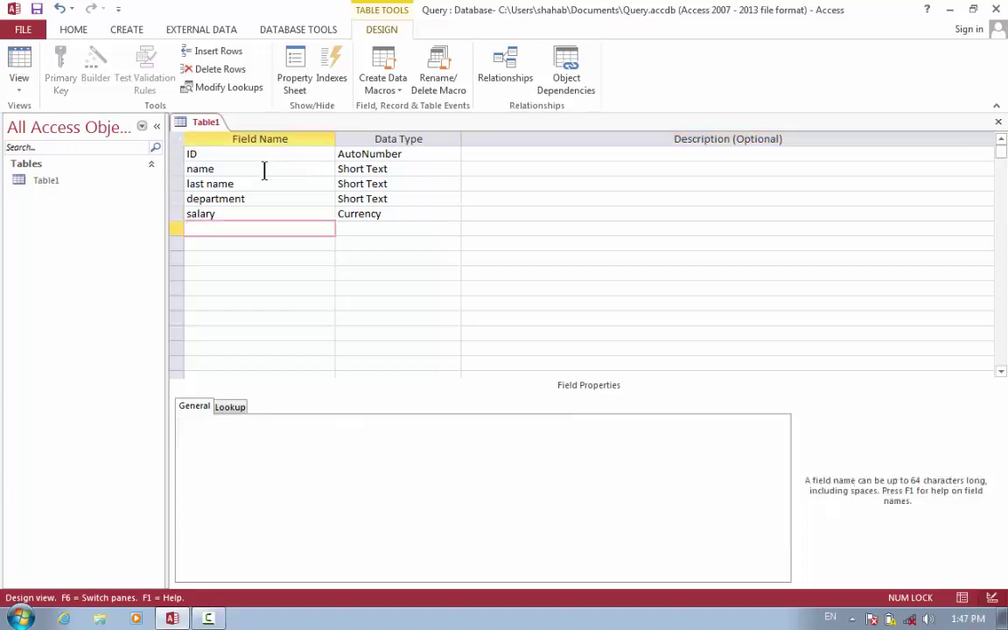
{"action": "left_click", "coordinate": [20, 61]}
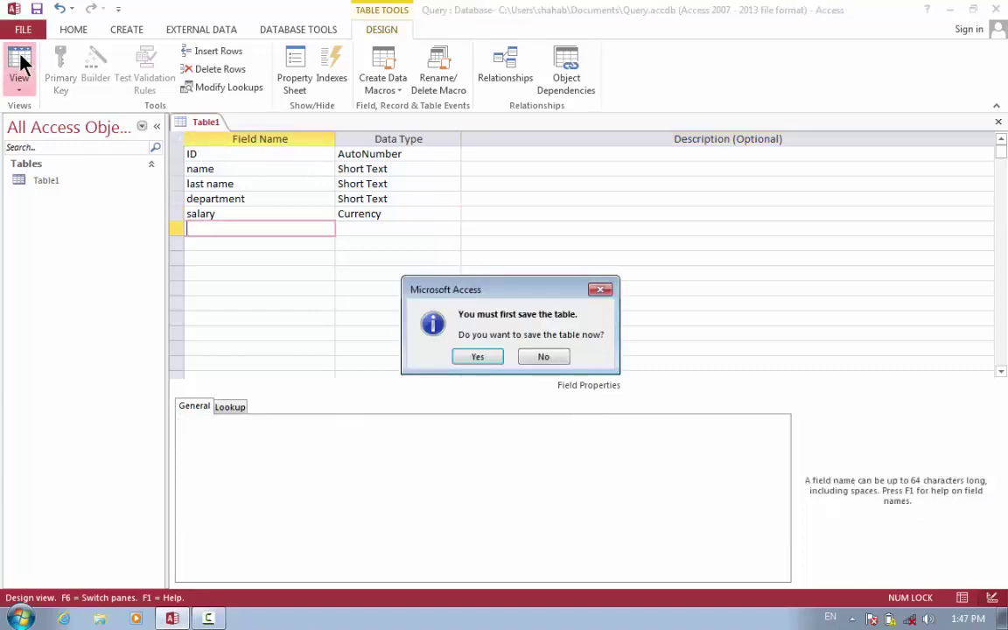
{"action": "key", "text": "Return"}
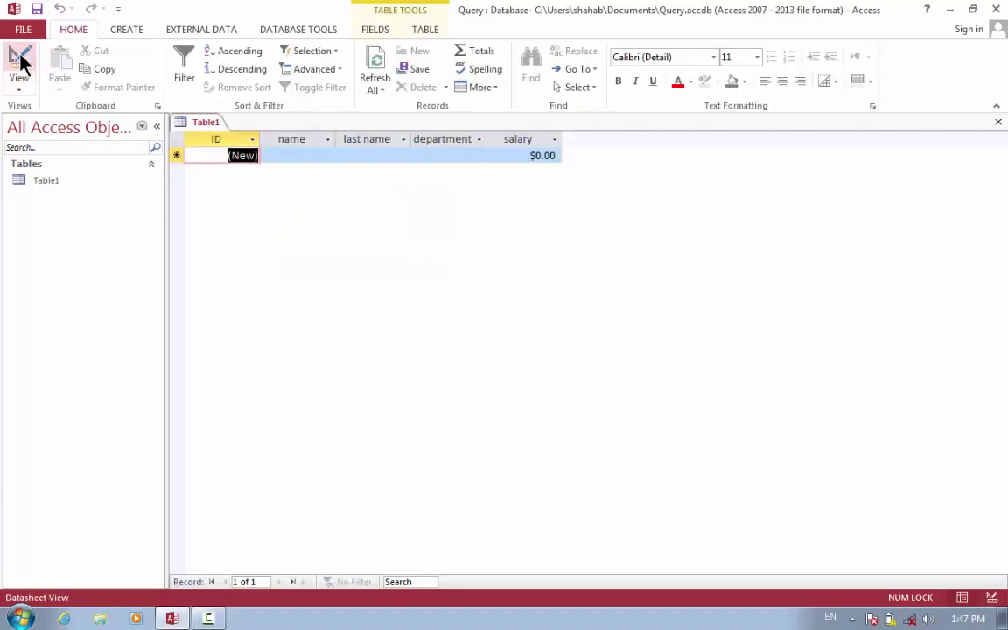
Create a second table in Design View with a DOB field of the Date/Time data type
{"action": "left_click", "coordinate": [128, 31]}
{"action": "left_click", "coordinate": [108, 60]}
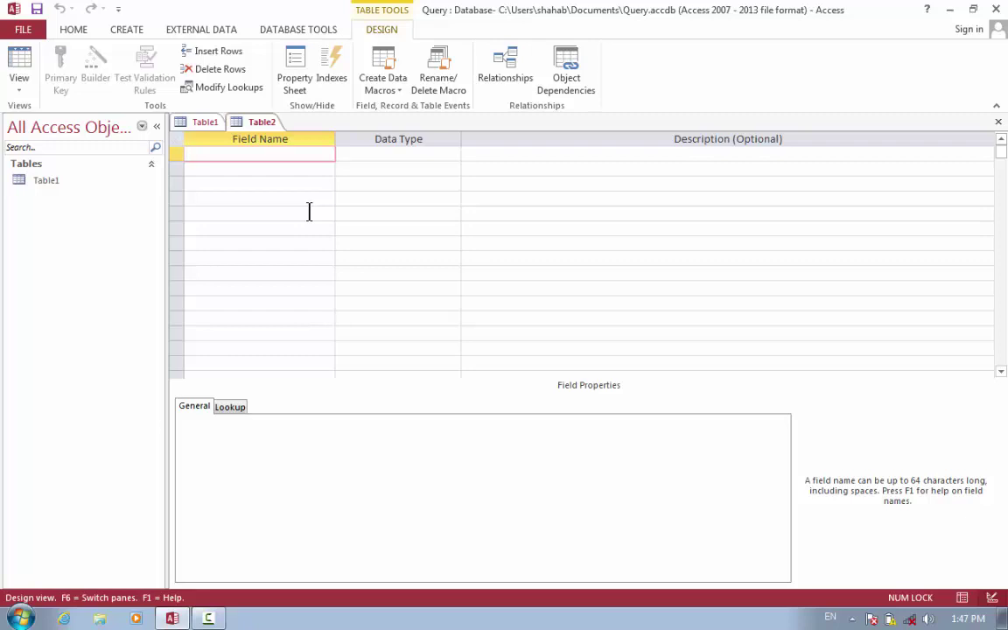
{"action": "key", "text": "Caps_Lock"}
{"action": "type", "text": "DOB"}
{"action": "key", "text": "Caps_Lock"}
{"action": "key", "text": "Return"}
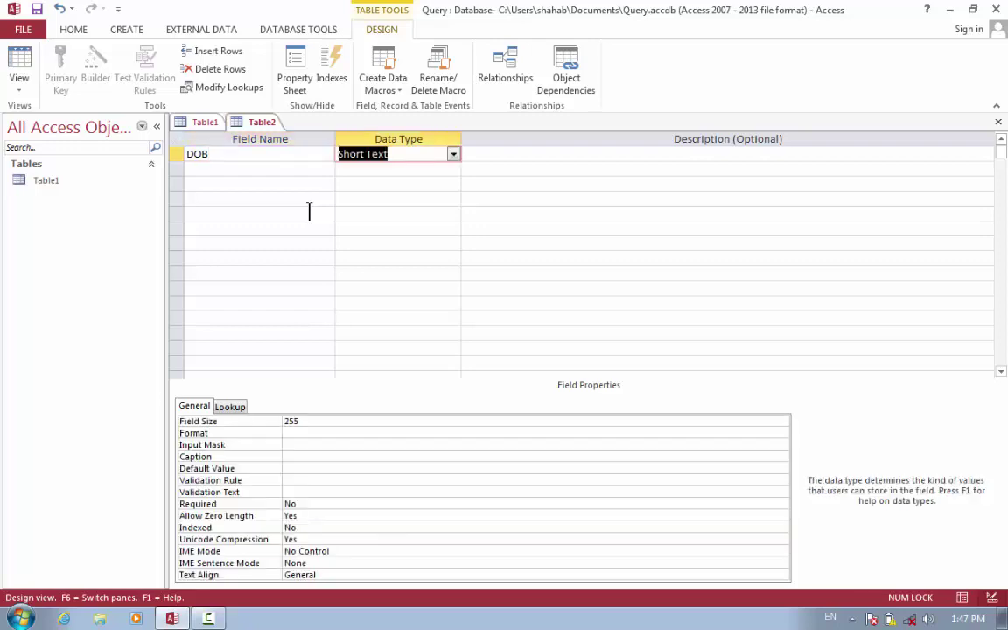
{"action": "type", "text": "d"}
{"action": "key", "text": "Return"}
{"action": "key", "text": "Return"}
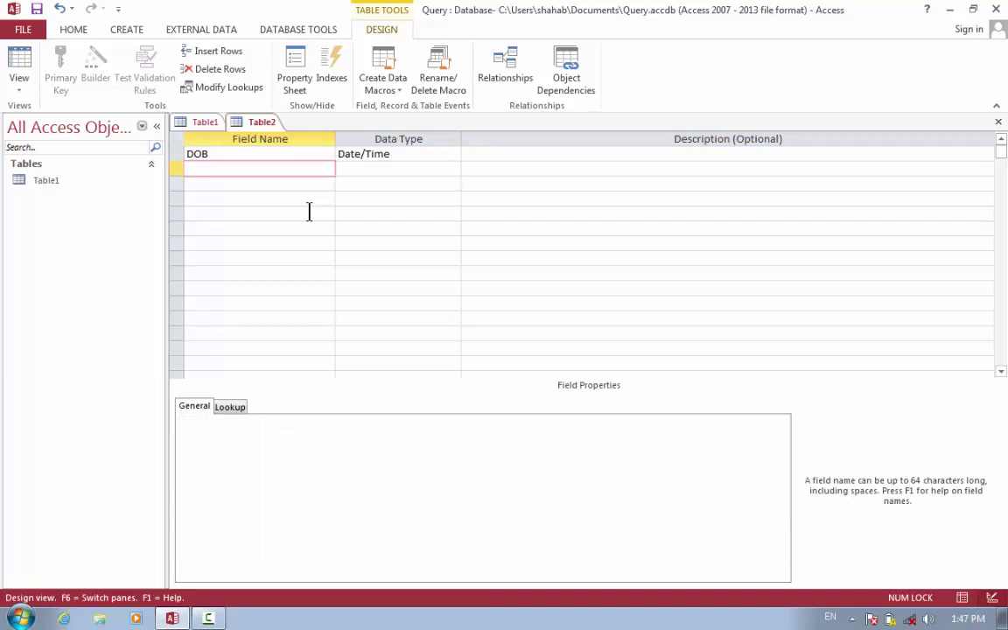
Add an Address field as Short Text and a phone no field as Number to the second table
{"action": "type", "text": "Address"}
{"action": "key", "text": "Return"}
{"action": "key", "text": "Return"}
{"action": "key", "text": "Return"}
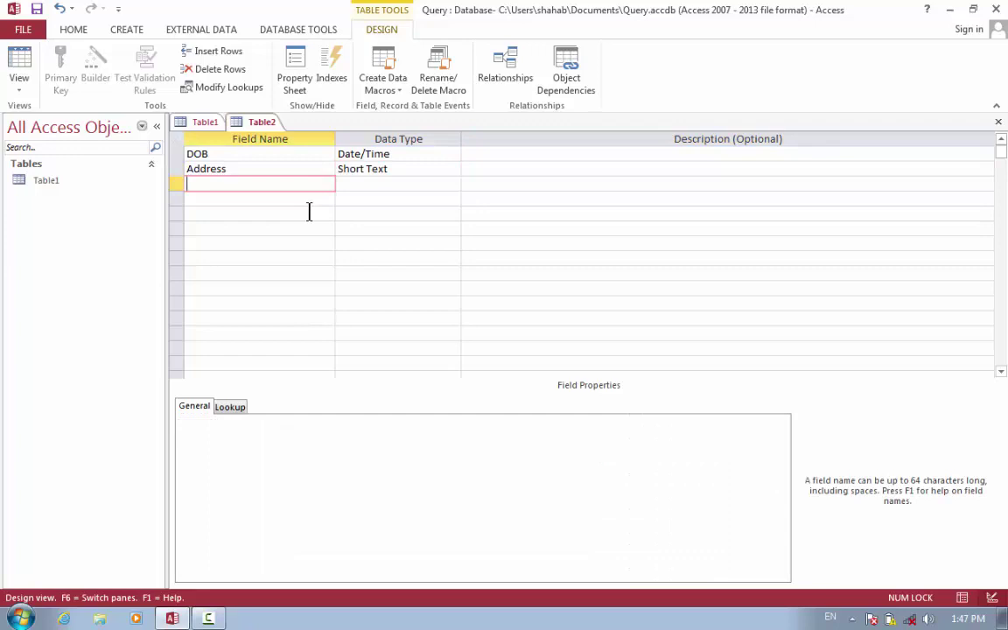
{"action": "type", "text": "phone no"}
{"action": "key", "text": "Return"}
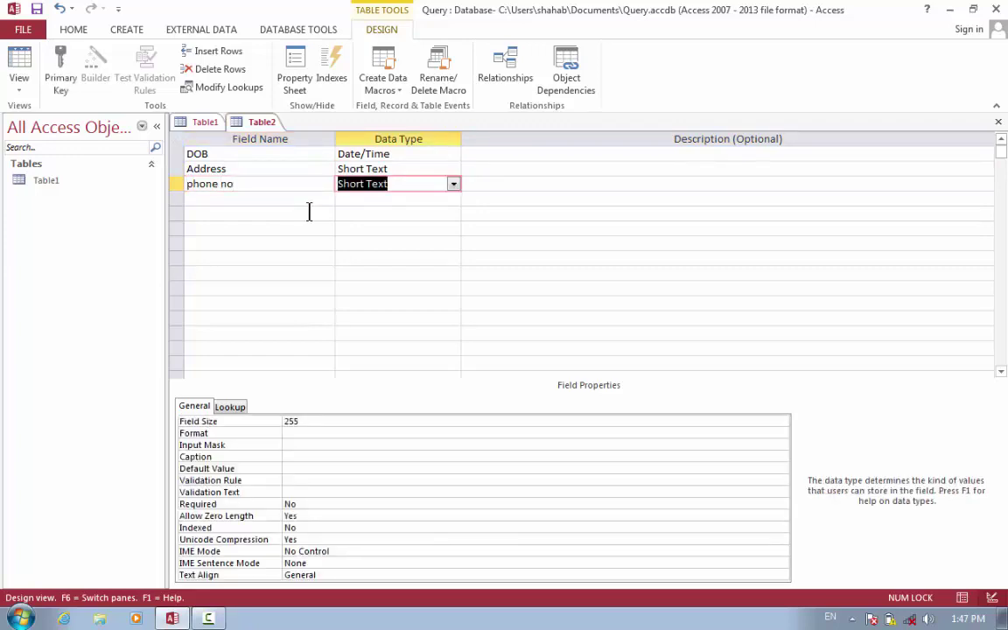
{"action": "type", "text": "n"}
{"action": "key", "text": "Return"}
{"action": "key", "text": "Return"}
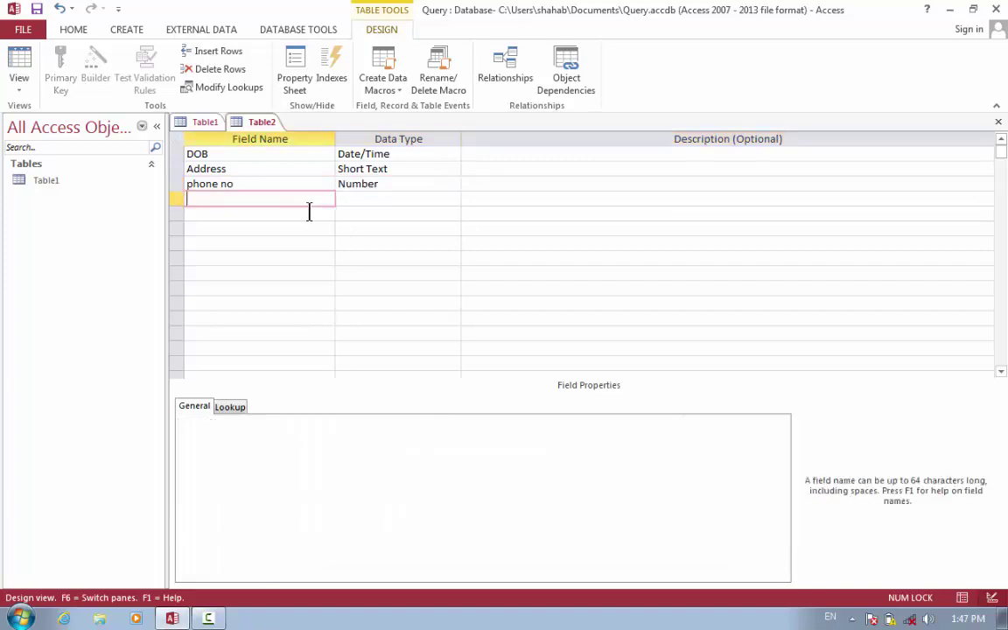
Close the second table, saving it as Table2 without creating a primary key
{"action": "key", "text": "ctrl+w"}
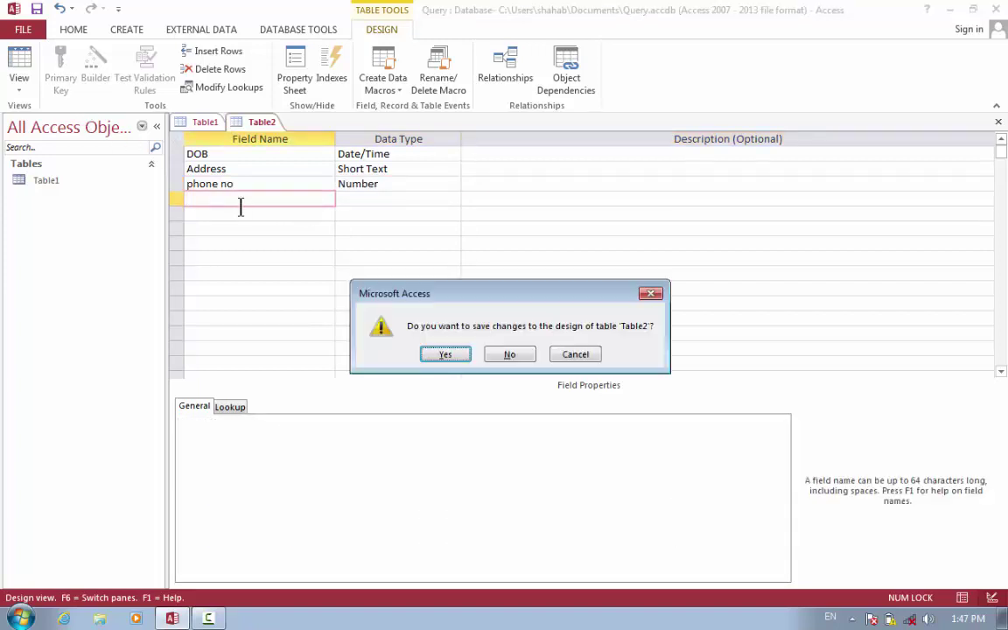
{"action": "key", "text": "Return"}
{"action": "key", "text": "Return"}
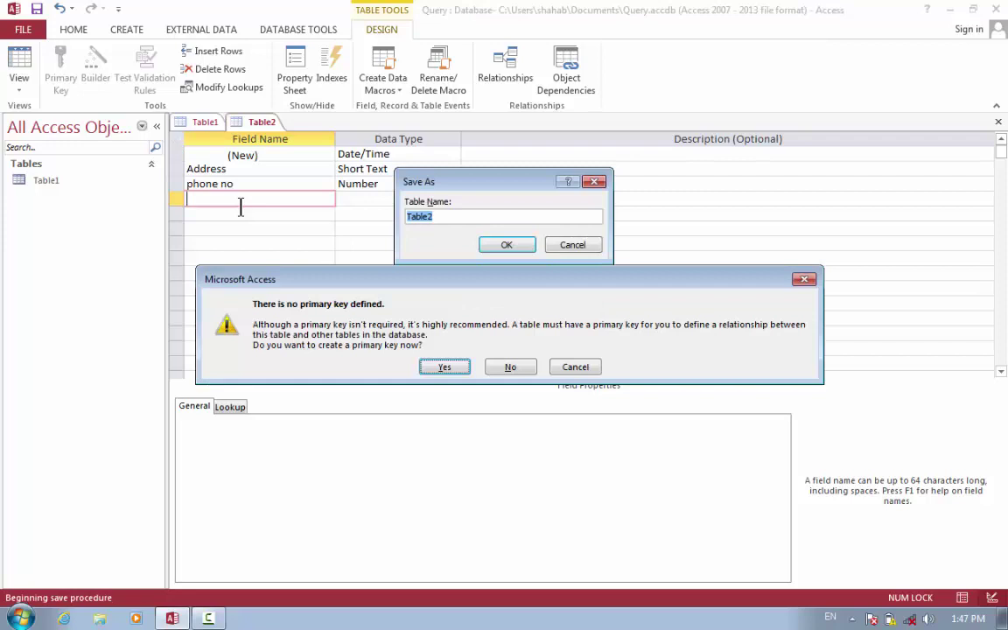
{"action": "left_click", "coordinate": [511, 368]}
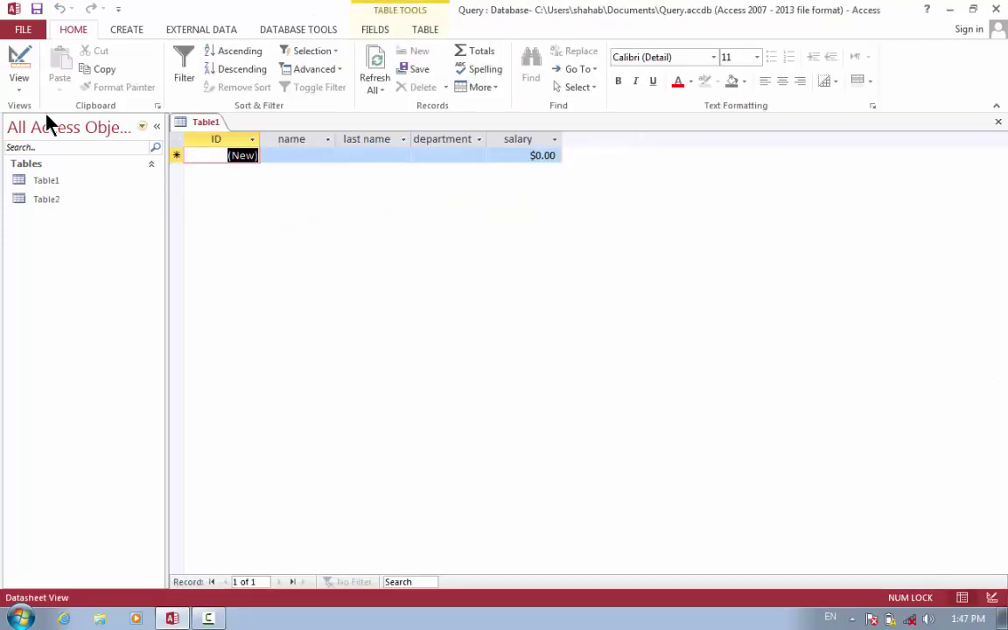
Open Table2 in Datasheet View to review its fields and return to Table1
{"action": "left_click", "coordinate": [63, 184]}
{"action": "double_click", "coordinate": [63, 191]}
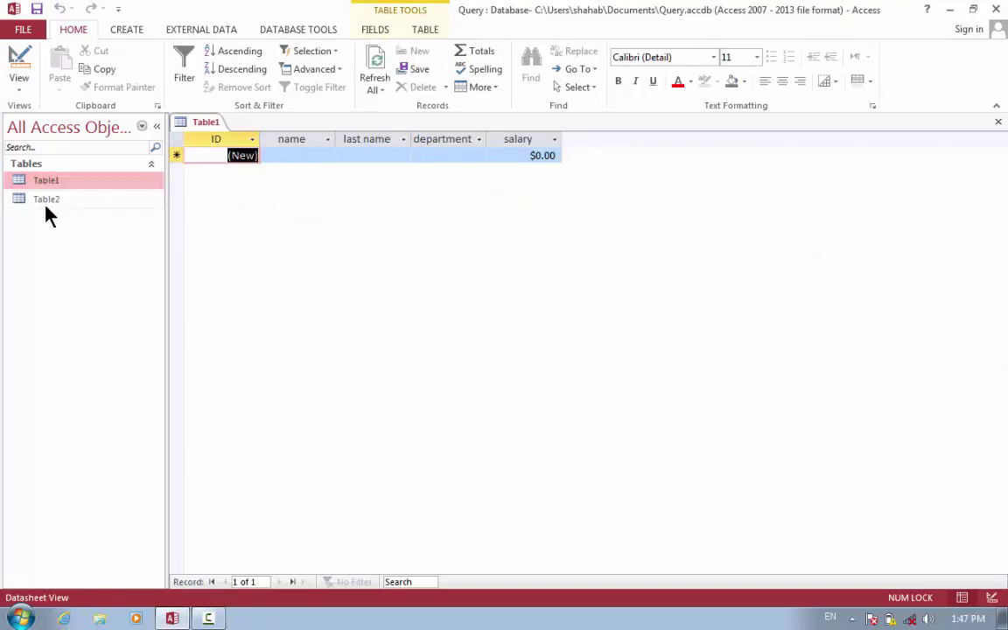
{"action": "double_click", "coordinate": [49, 202]}
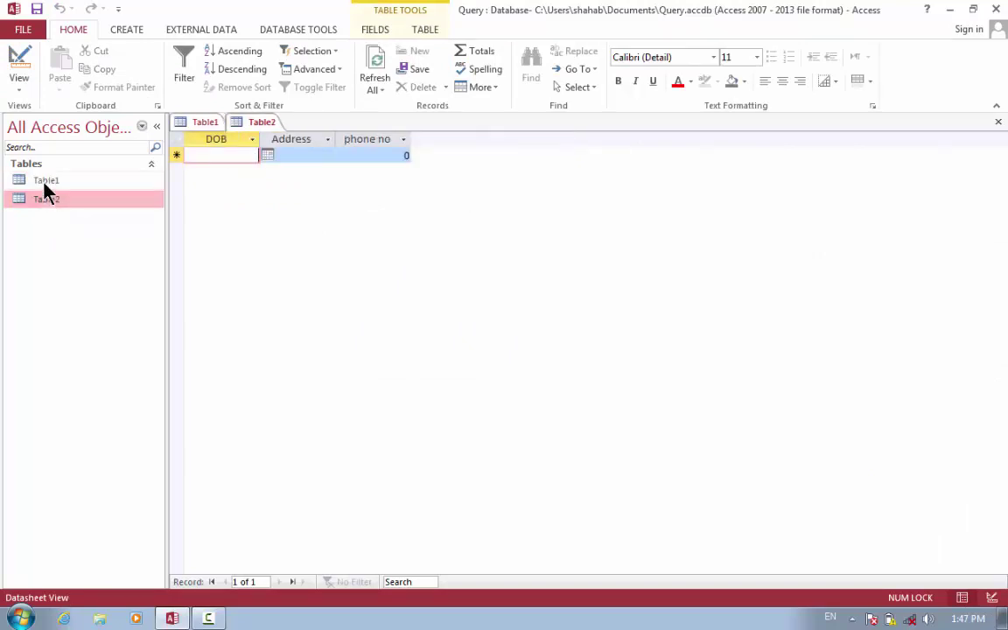
{"action": "double_click", "coordinate": [44, 182]}
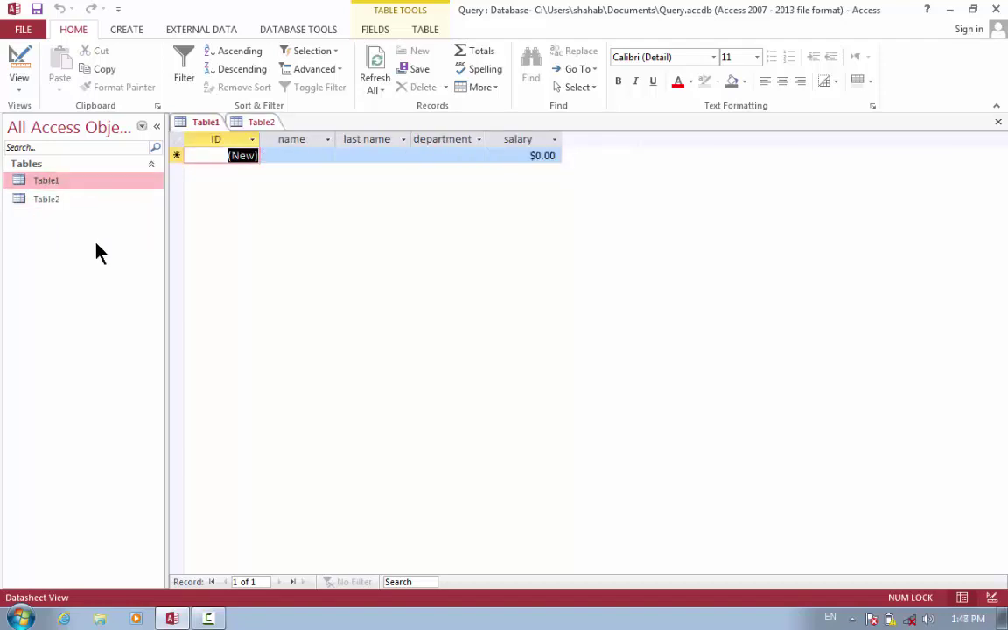
Create a new query in Design View and add both Table1 and Table2 to it
{"action": "left_click", "coordinate": [128, 31]}
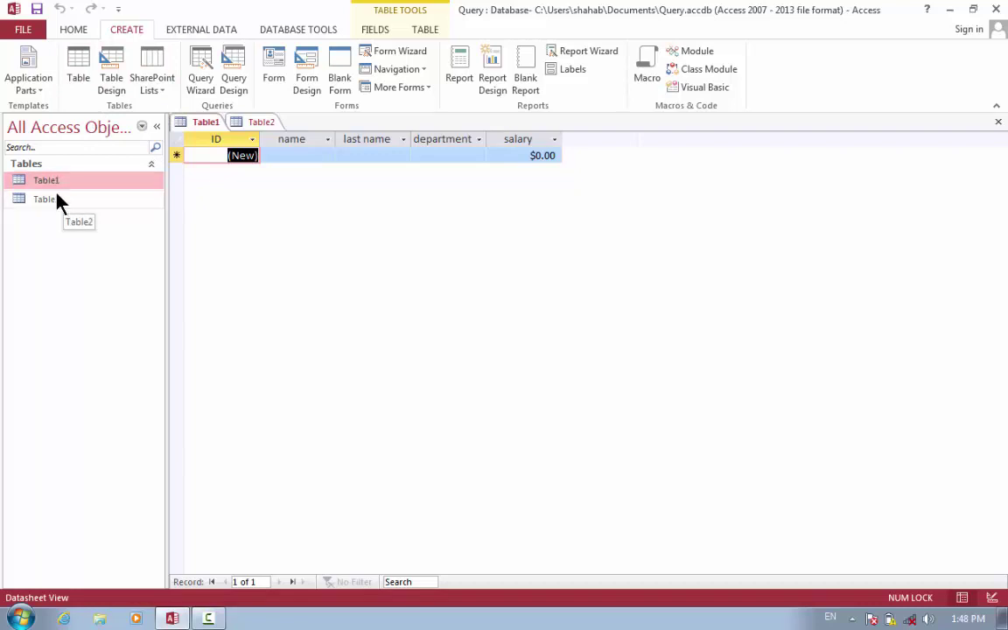
{"action": "left_click", "coordinate": [234, 80]}
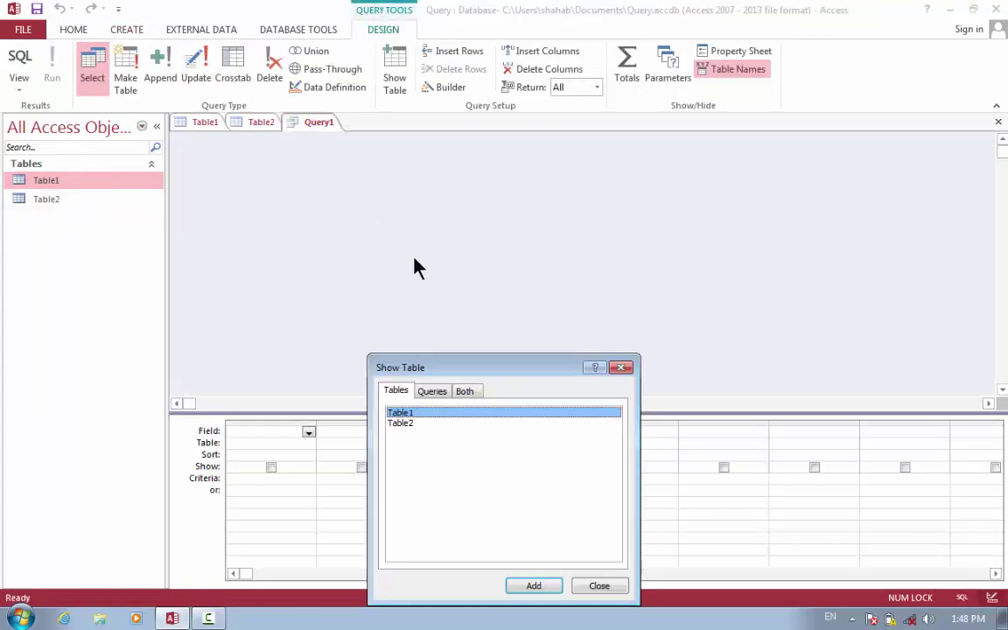
{"action": "left_click", "coordinate": [416, 423], "text": "shift"}
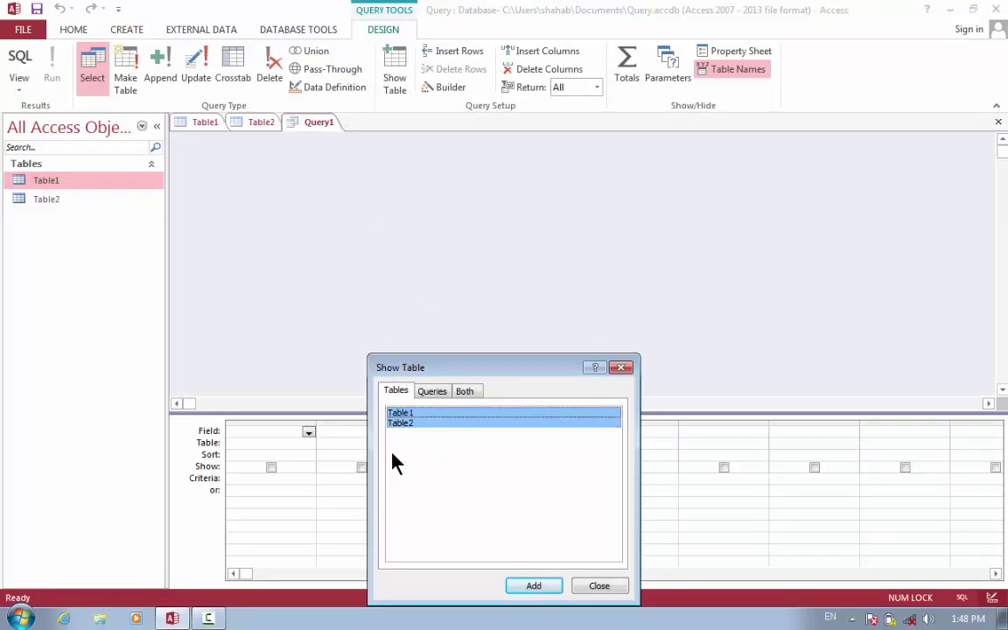
{"action": "left_click", "coordinate": [540, 587]}
{"action": "left_click", "coordinate": [601, 588]}
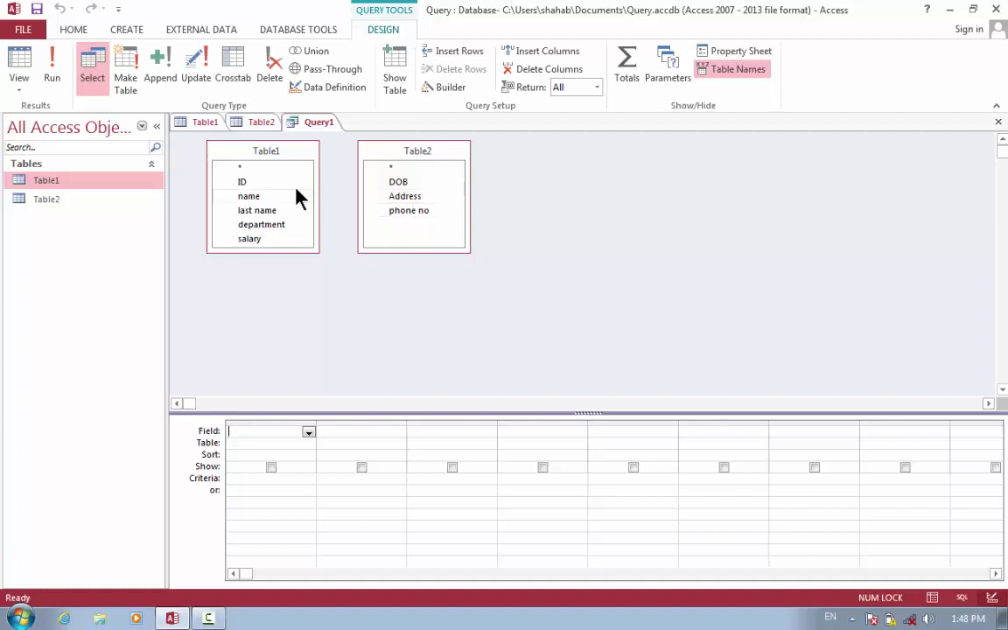
Add all Table1 fields plus DOB, Address and phone no from Table2 to the query's design grid
{"action": "double_click", "coordinate": [278, 150]}
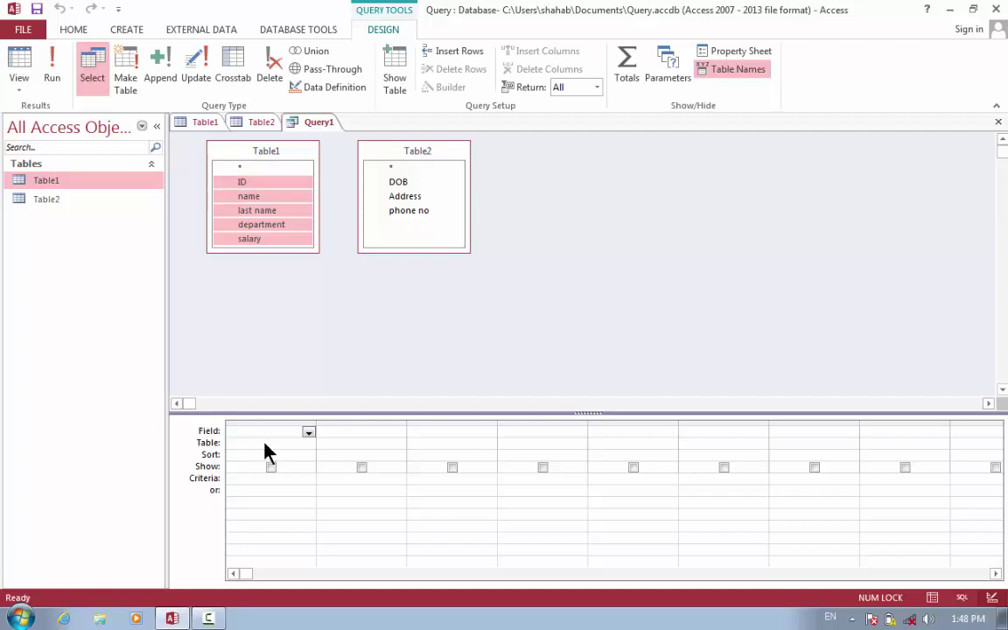
{"action": "left_click_drag", "start_coordinate": [253, 177], "coordinate": [274, 457]}
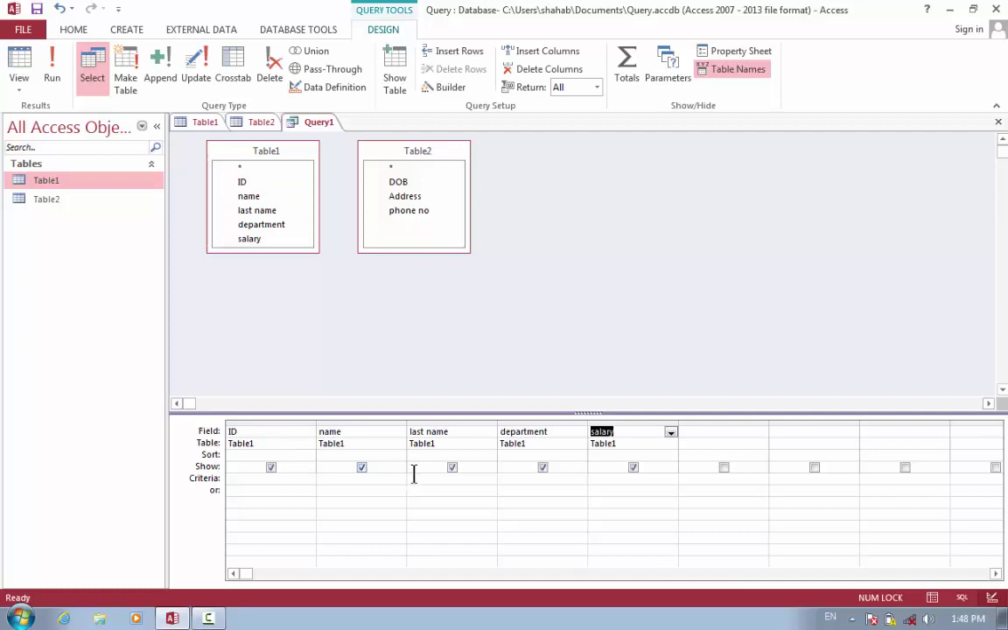
{"action": "left_click_drag", "start_coordinate": [402, 185], "coordinate": [727, 464]}
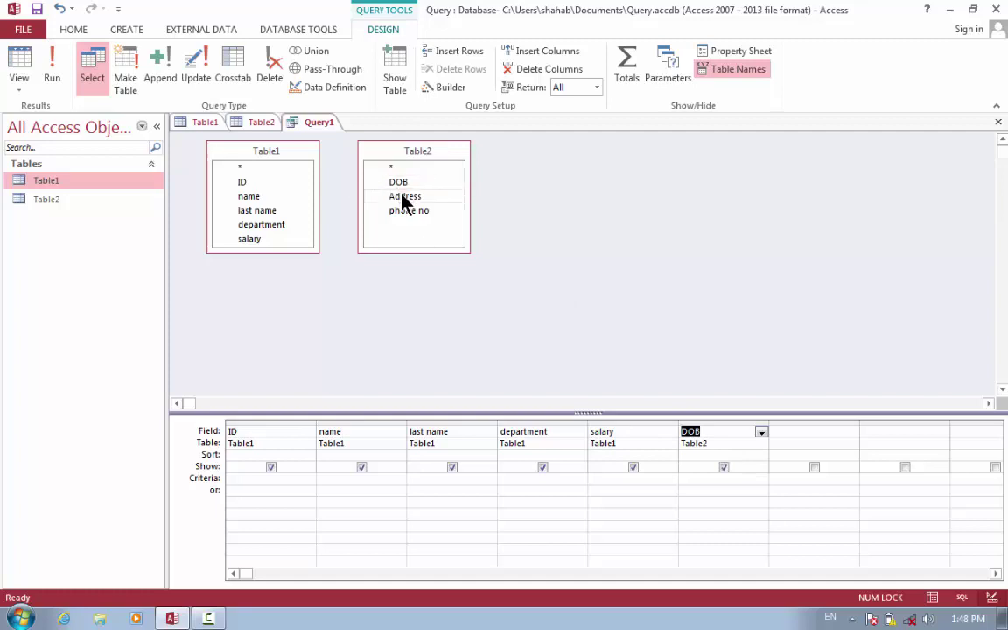
{"action": "left_click_drag", "start_coordinate": [401, 197], "coordinate": [788, 461]}
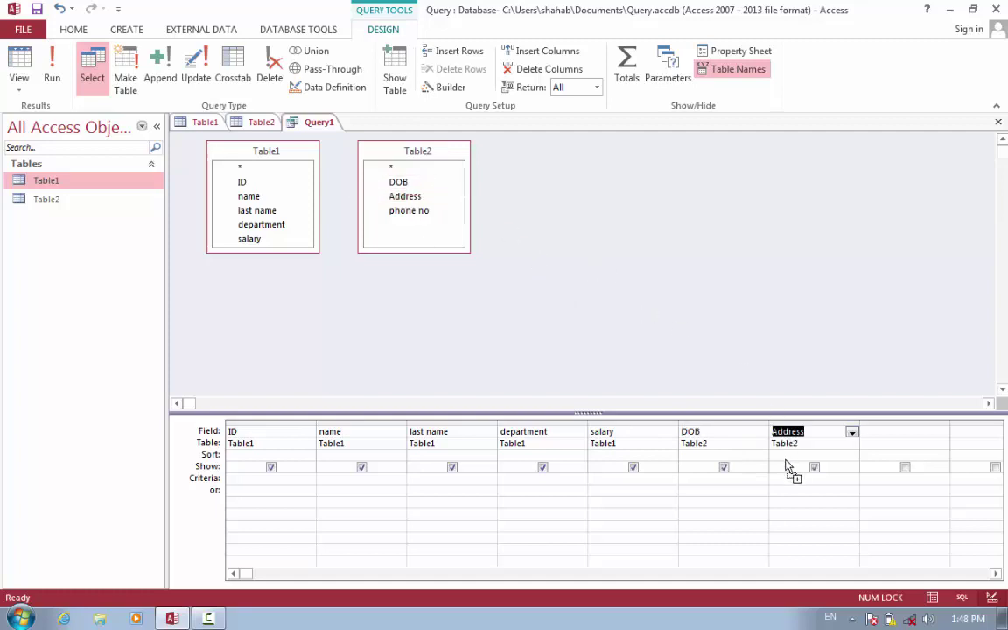
{"action": "left_click_drag", "start_coordinate": [405, 217], "coordinate": [875, 473]}
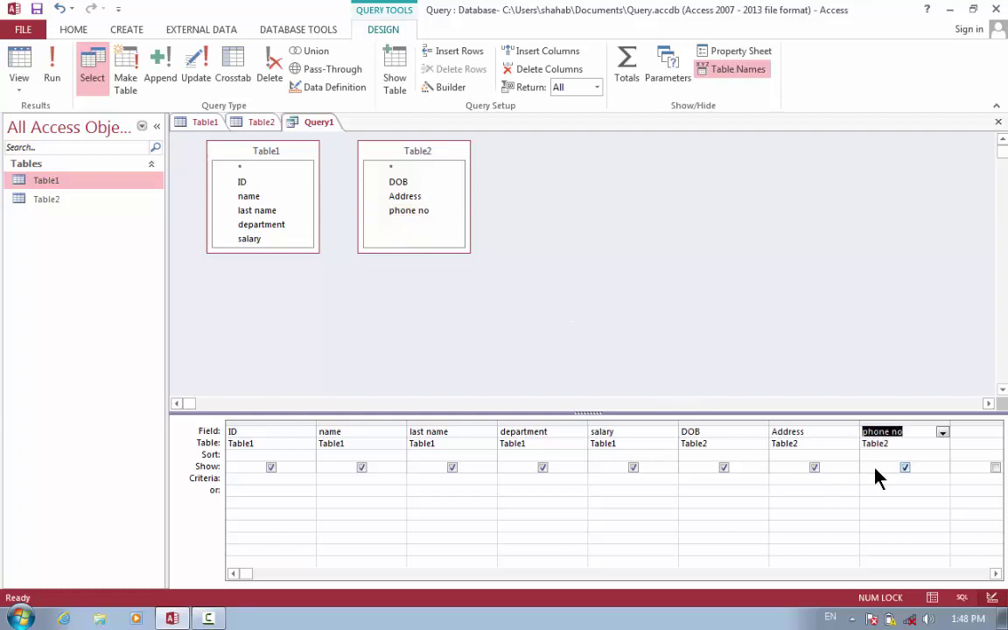
Close the query, saving it under the name "complate info"
{"action": "key", "text": "ctrl+w"}
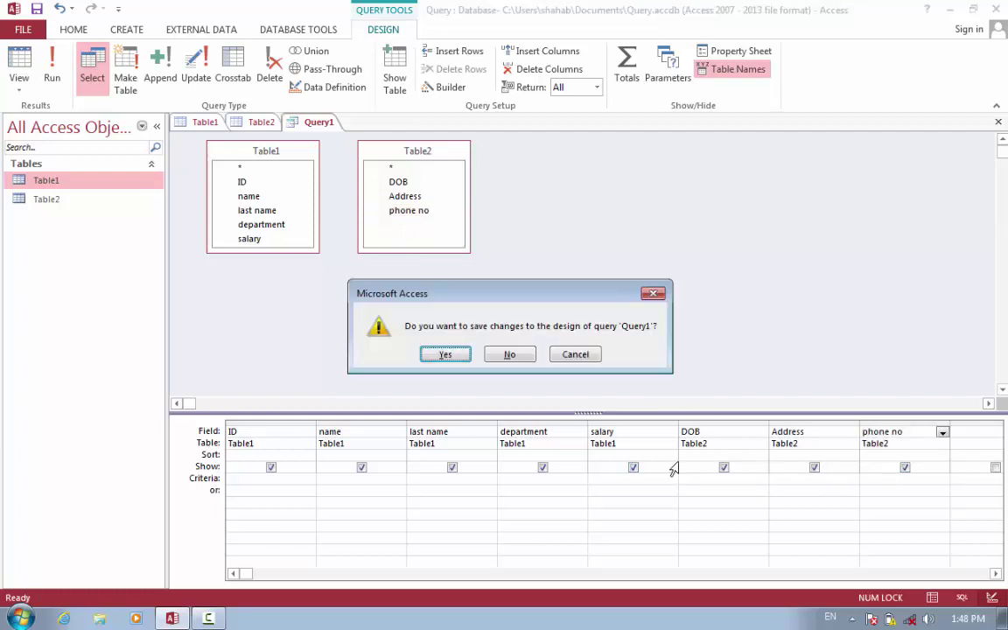
{"action": "key", "text": "Return"}
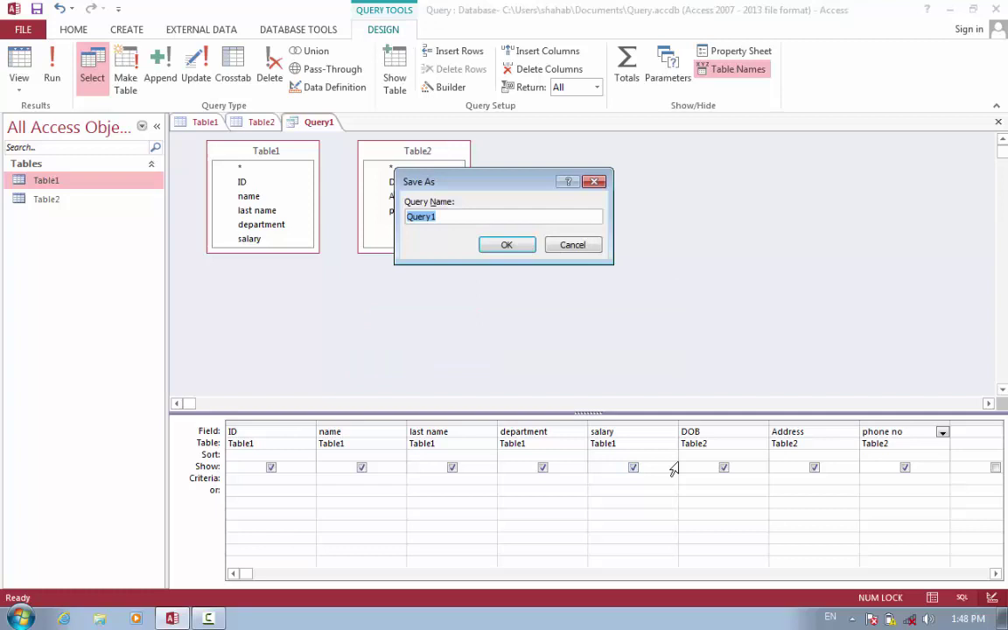
{"action": "left_click", "coordinate": [467, 219]}
{"action": "key", "text": "BackSpace"}
{"action": "key", "text": "BackSpace"}
{"action": "key", "text": "BackSpace"}
{"action": "key", "text": "BackSpace"}
{"action": "key", "text": "BackSpace"}
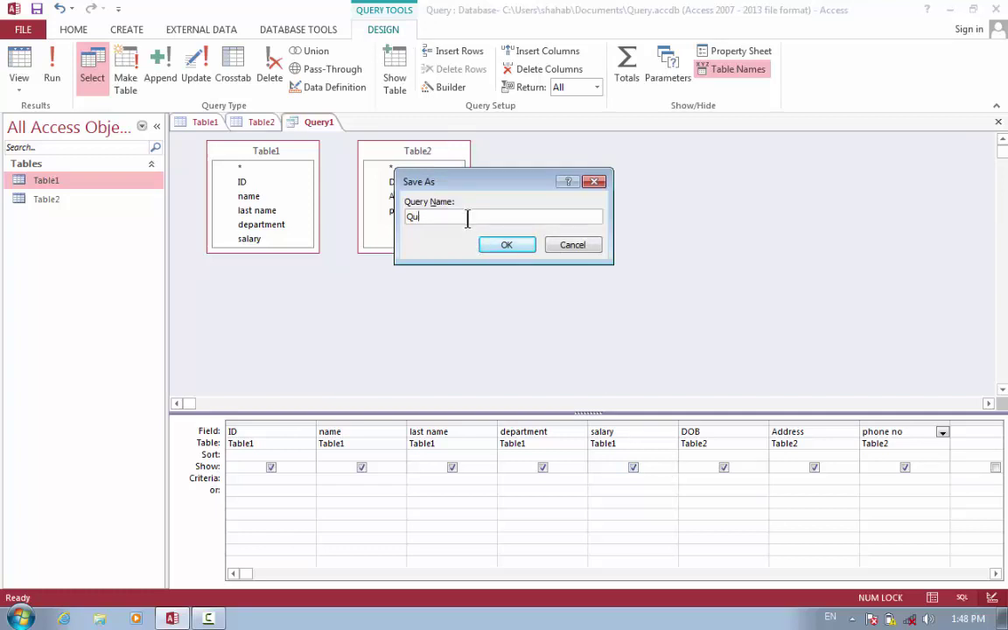
{"action": "type", "text": "complate info"}
{"action": "key", "text": "Return"}
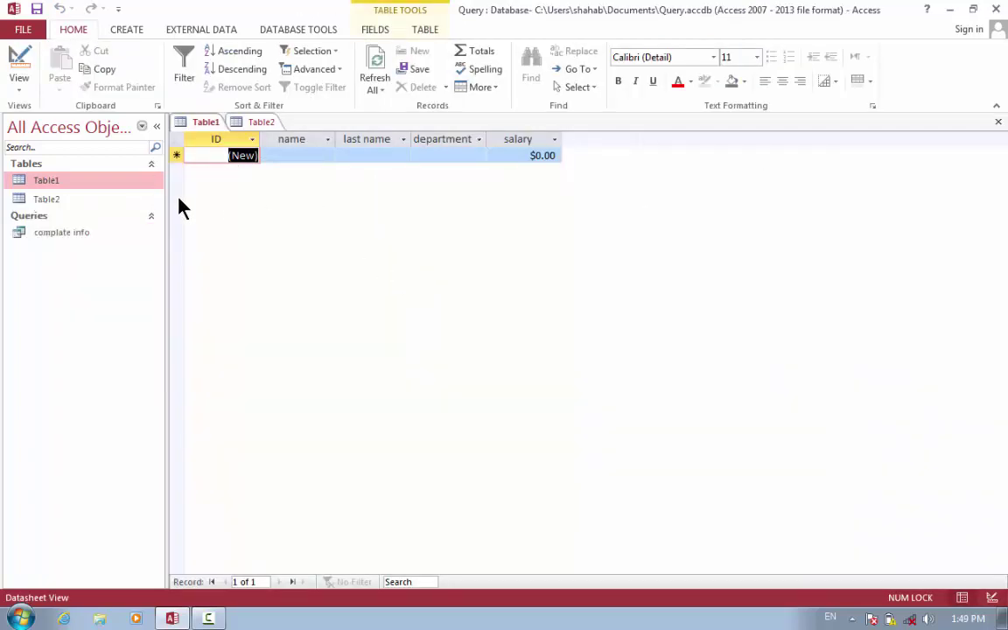
Open the complate info query and compare its columns with the fields of Table1 and Table2
{"action": "double_click", "coordinate": [44, 232]}
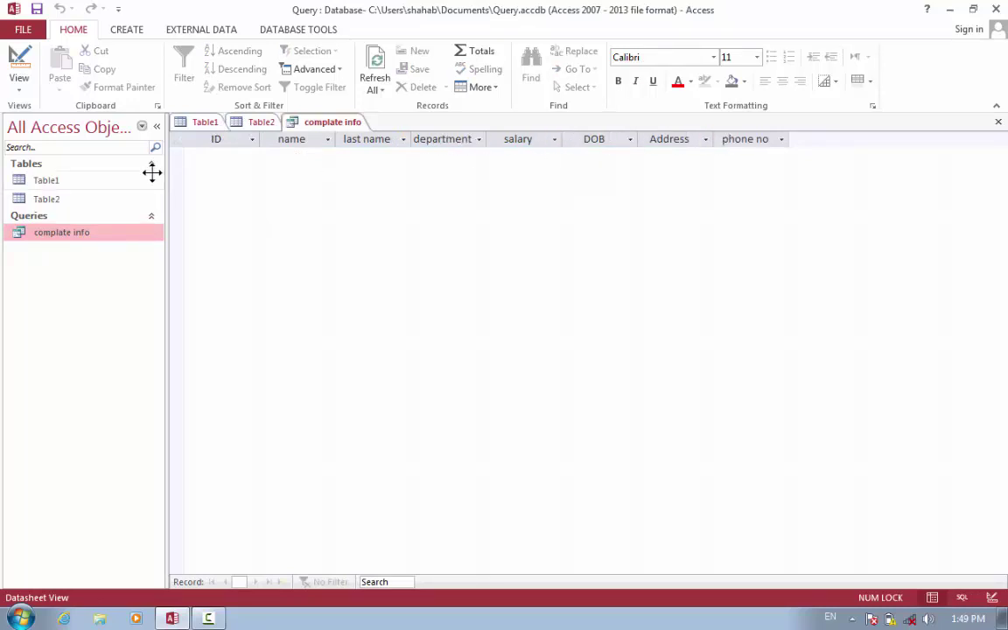
{"action": "left_click", "coordinate": [61, 181]}
{"action": "double_click", "coordinate": [61, 180]}
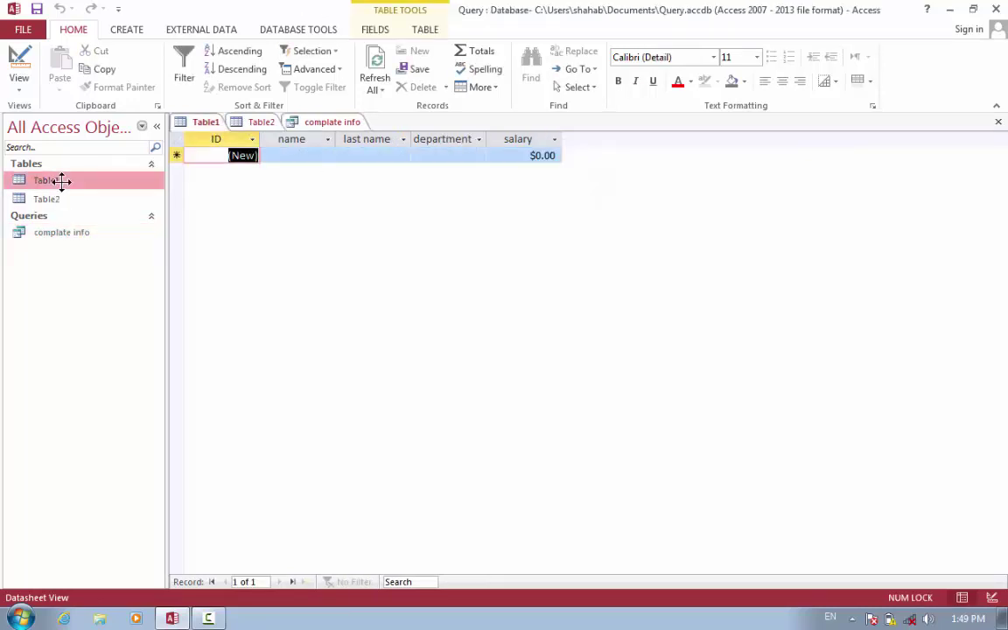
{"action": "double_click", "coordinate": [61, 198]}
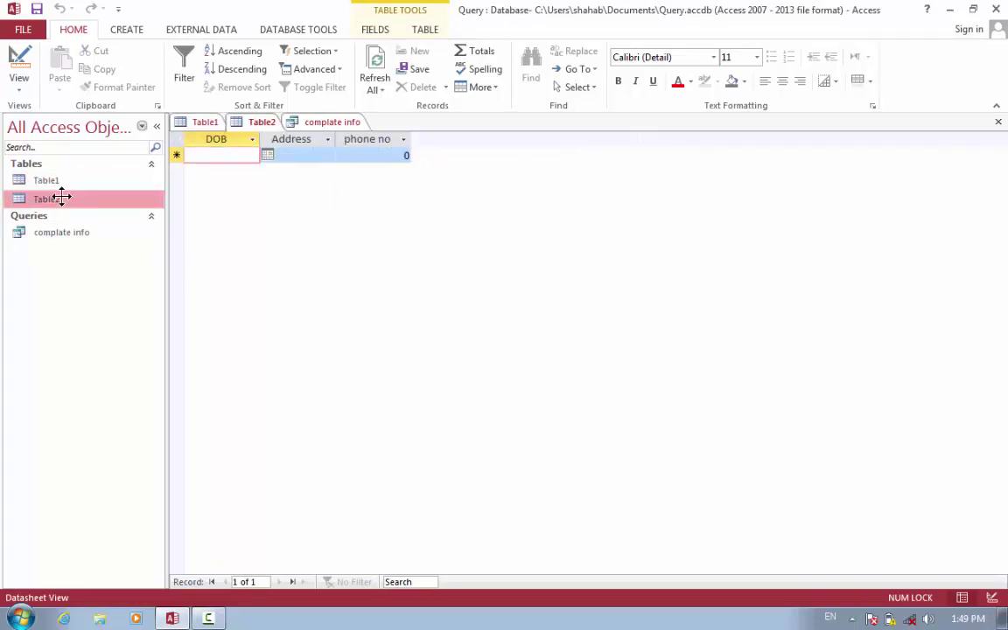
{"action": "double_click", "coordinate": [70, 226]}
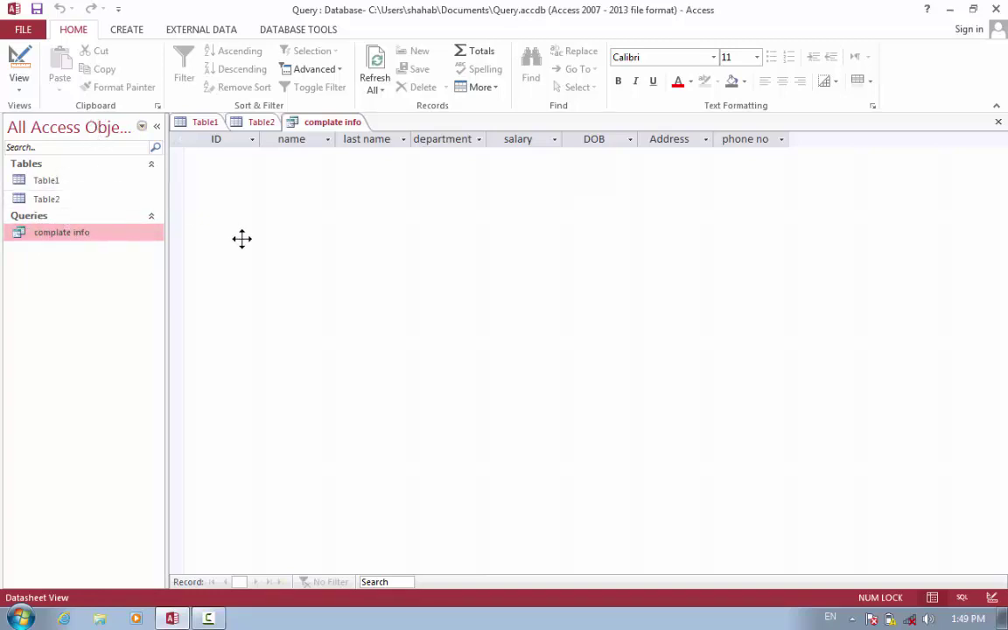
Close all open tables and the query, and delete Table2 from the database
{"action": "key", "text": "ctrl+F4"}
{"action": "key", "text": "ctrl+F4"}
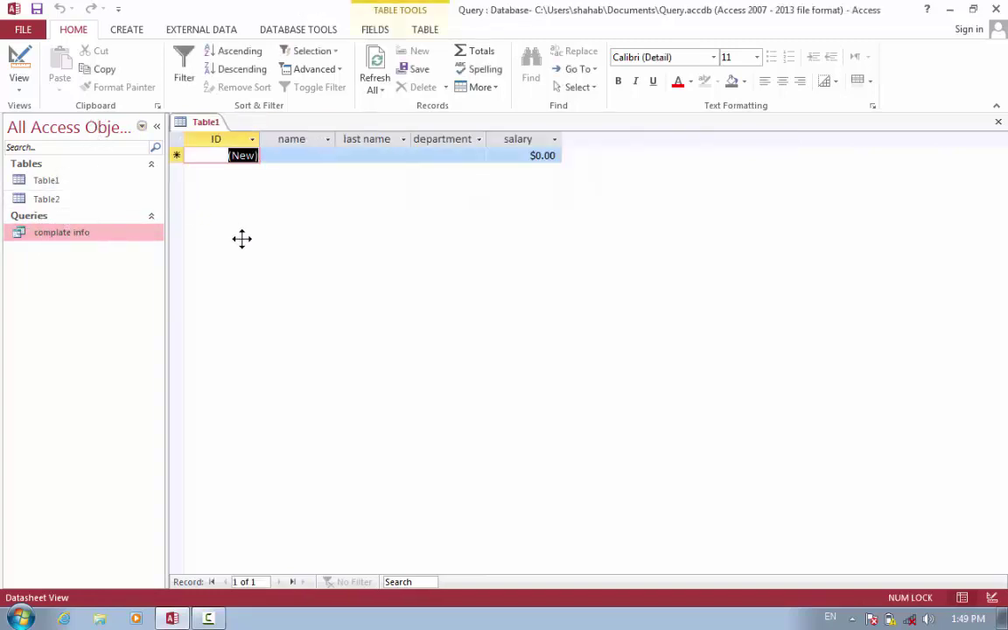
{"action": "key", "text": "ctrl+F4"}
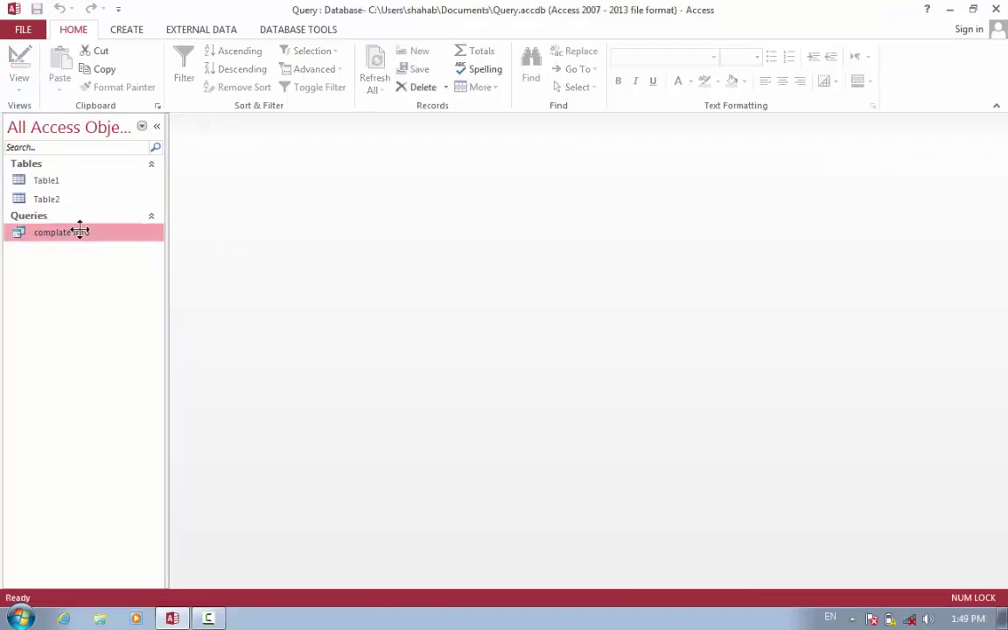
{"action": "left_click", "coordinate": [53, 198]}
{"action": "right_click", "coordinate": [51, 198]}
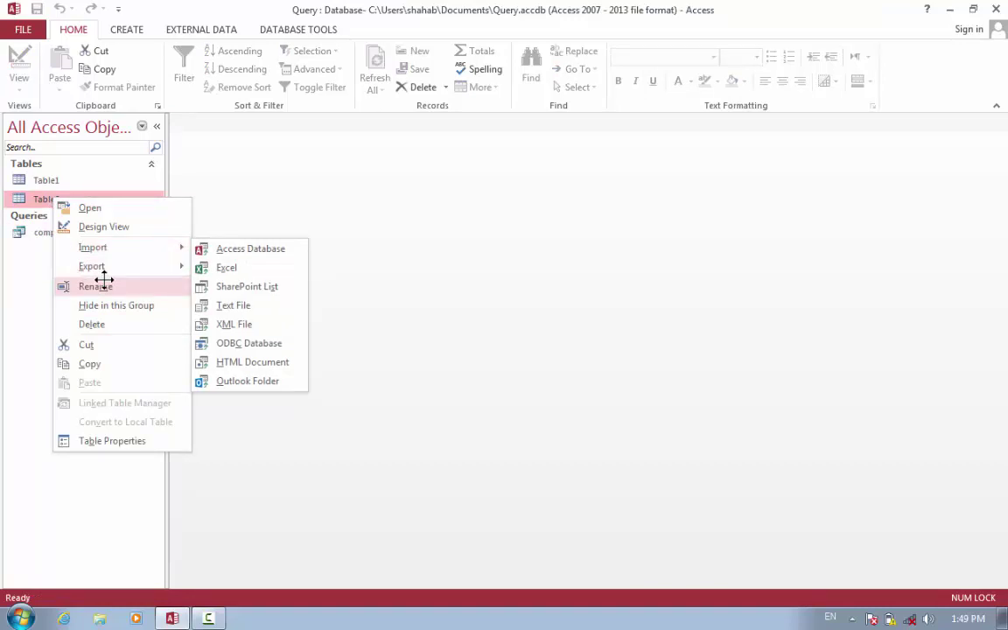
{"action": "left_click", "coordinate": [104, 323]}
{"action": "key", "text": "Return"}
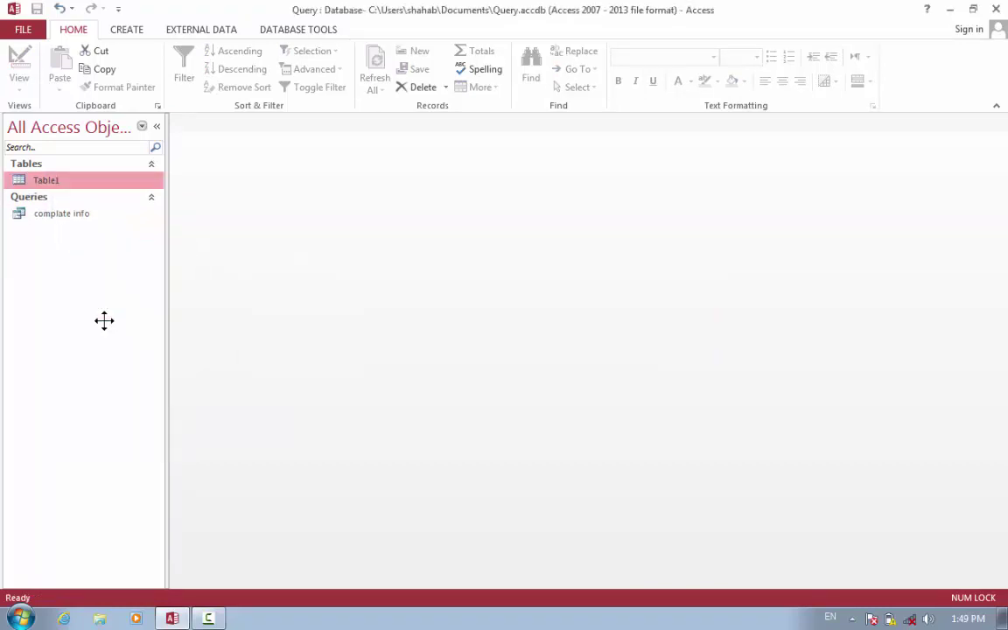
Delete the complate info query from the database
{"action": "left_click", "coordinate": [38, 213]}
{"action": "right_click", "coordinate": [39, 213]}
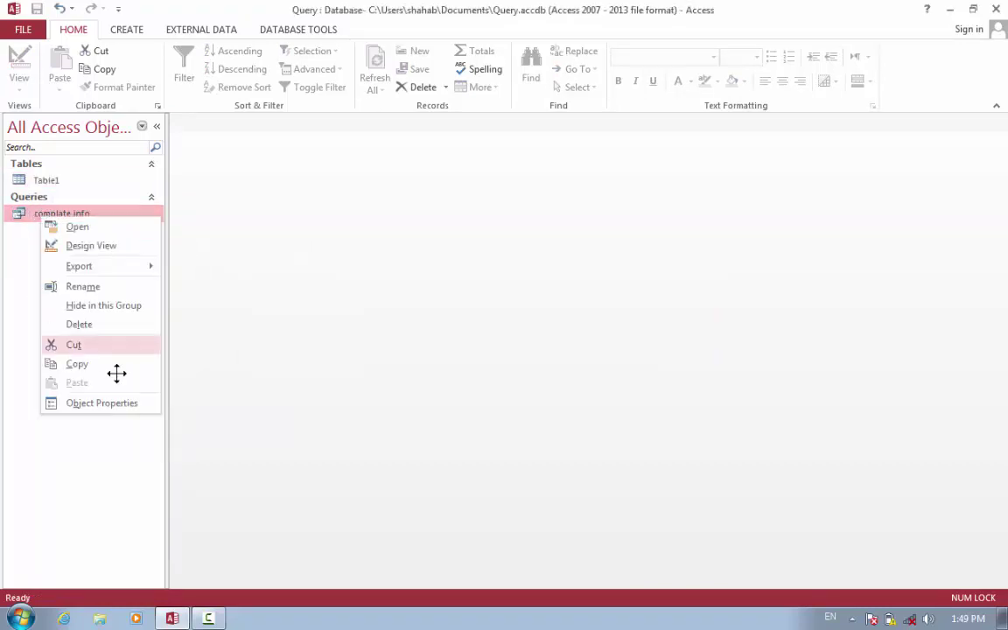
{"action": "left_click", "coordinate": [96, 324]}
{"action": "key", "text": "Return"}
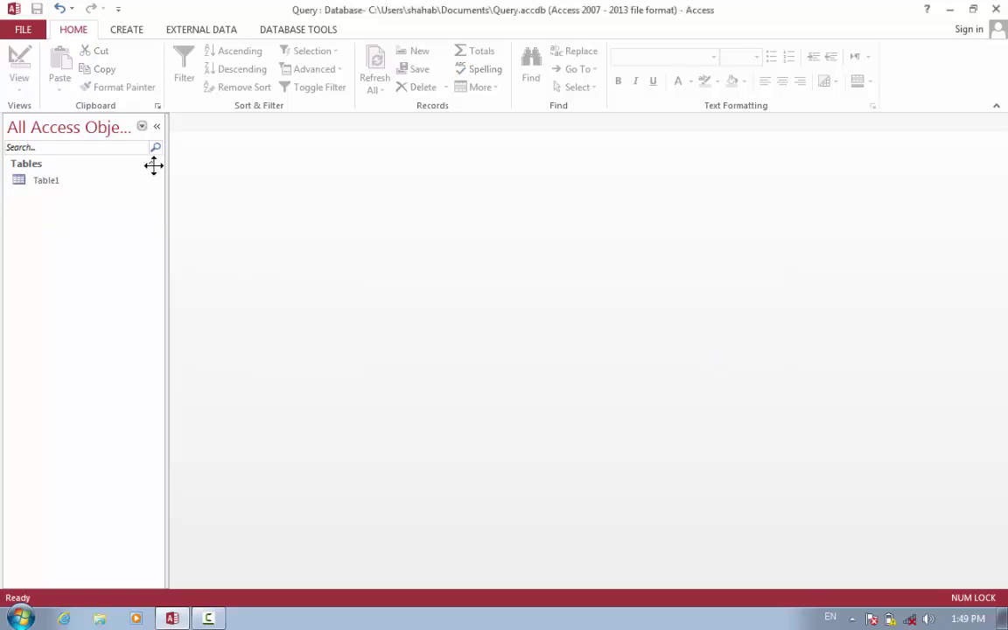
Open Table1 and enter the first record with the person's name and last name, department doctor and salary 40000
{"action": "double_click", "coordinate": [102, 182]}
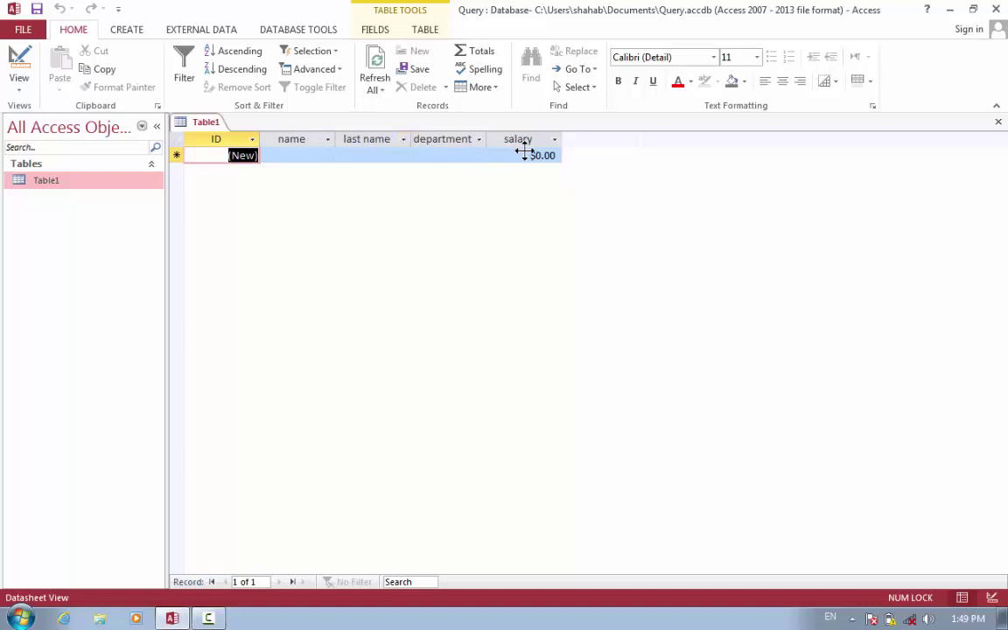
{"action": "left_click", "coordinate": [291, 155]}
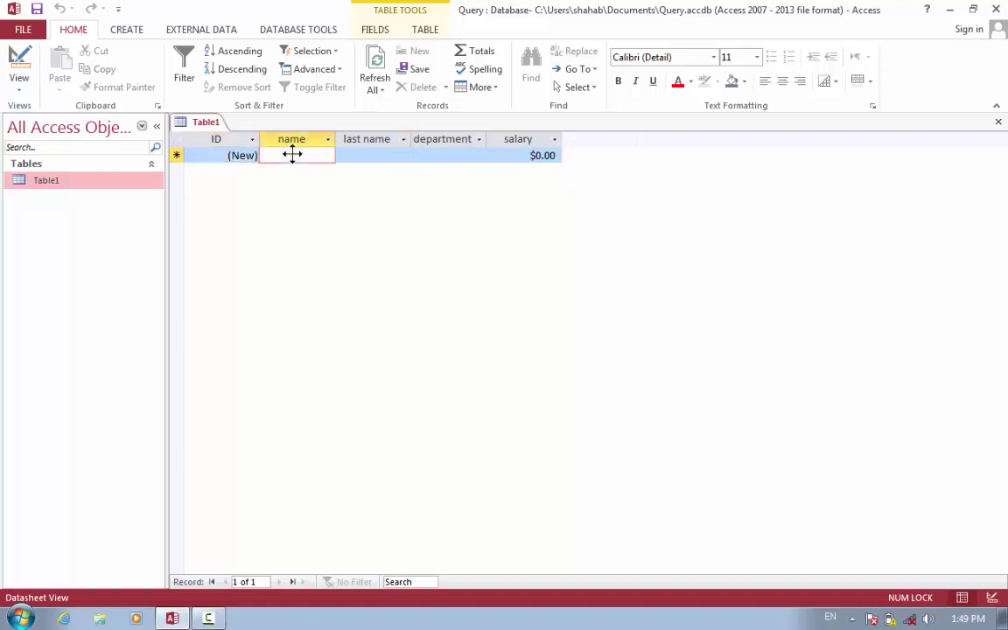
{"action": "type", "text": "shafi"}
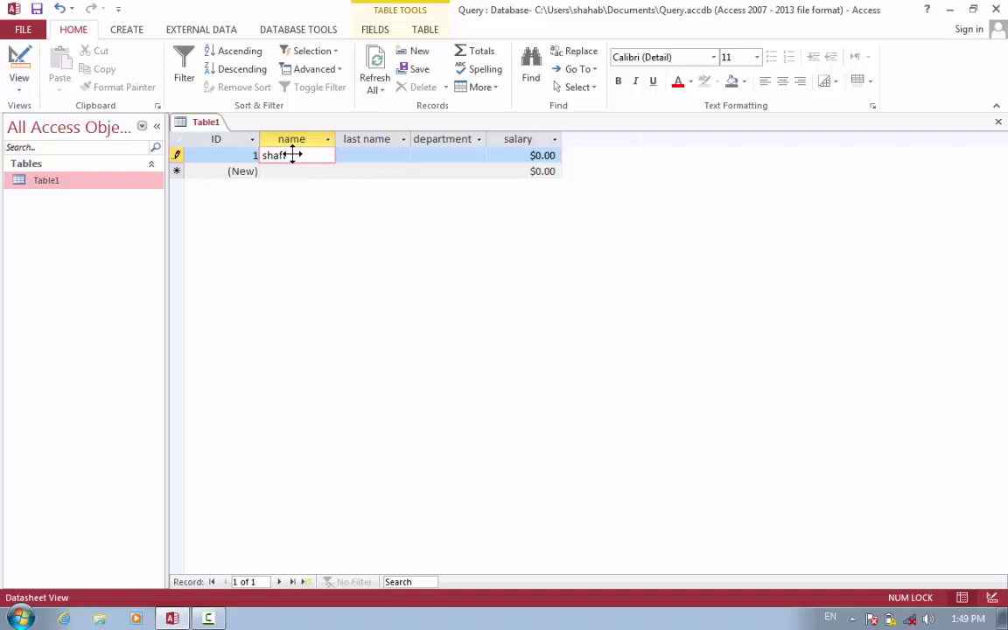
{"action": "key", "text": "Tab"}
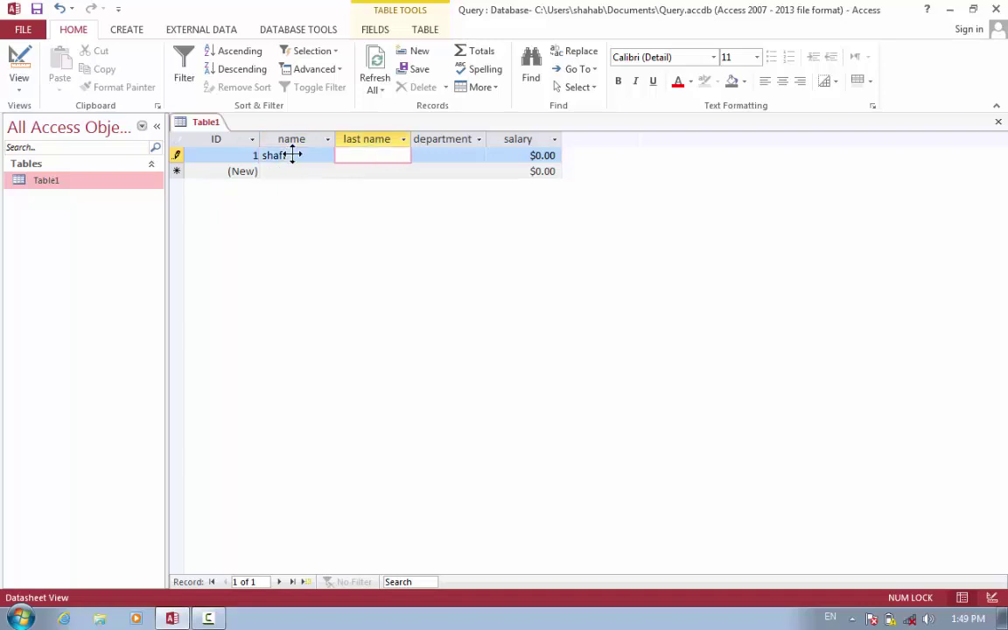
{"action": "type", "text": "watan"}
{"action": "key", "text": "Tab"}
{"action": "type", "text": "doctor"}
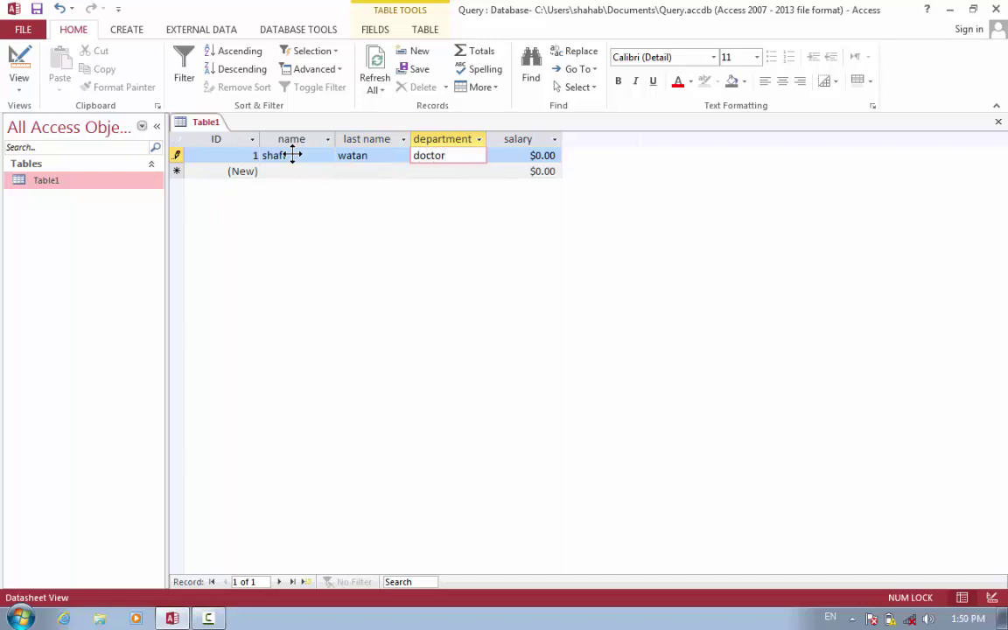
{"action": "key", "text": "Tab"}
{"action": "type", "text": "40000"}
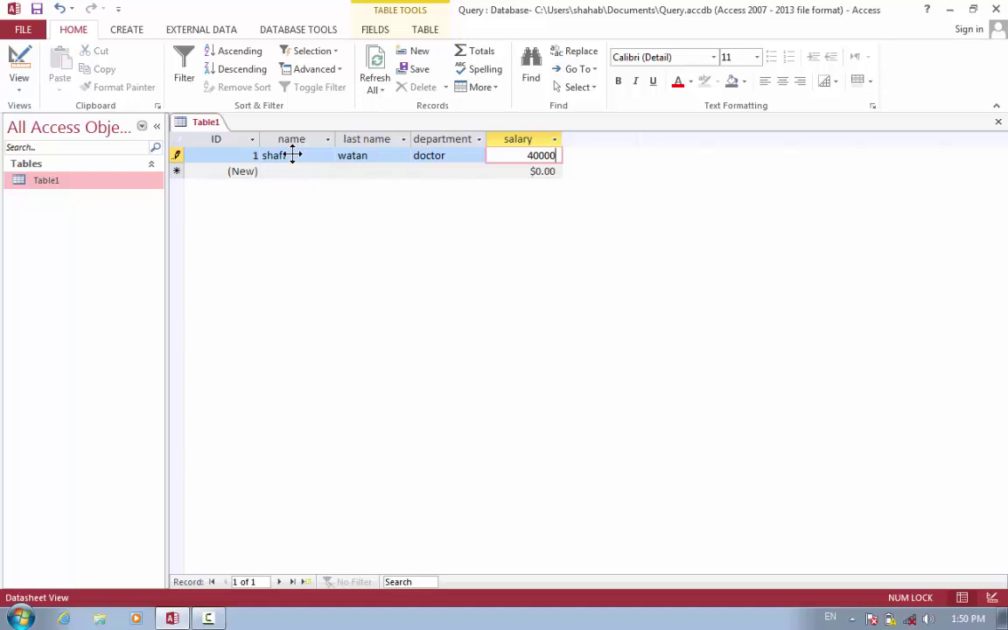
{"action": "key", "text": "Tab"}
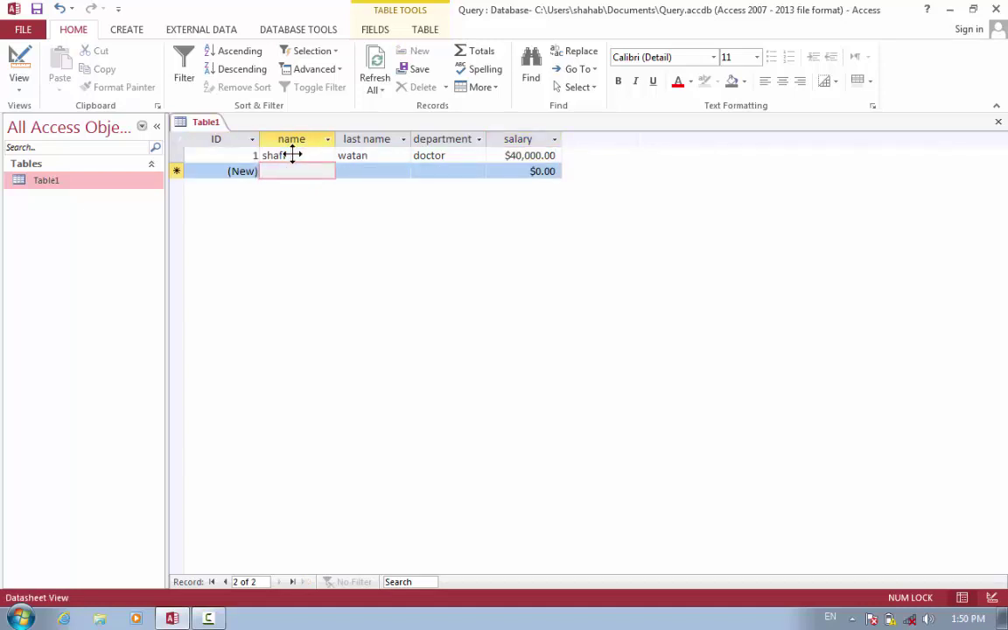
Enter a second record in Table1 with the person's name and last name, department manager and salary 7000
{"action": "type", "text": "haqmal"}
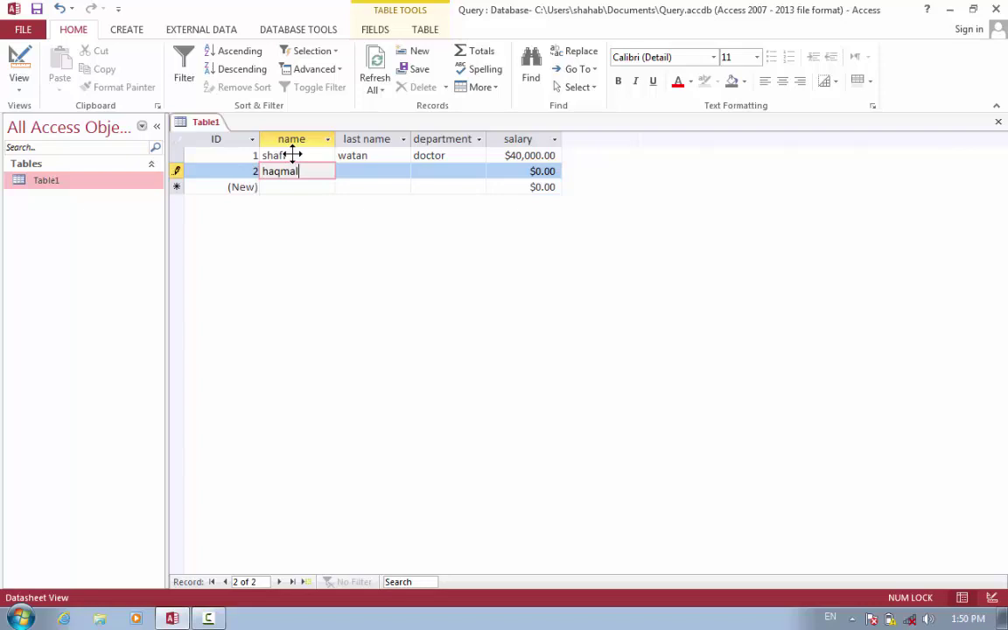
{"action": "key", "text": "Tab"}
{"action": "type", "text": "lay"}
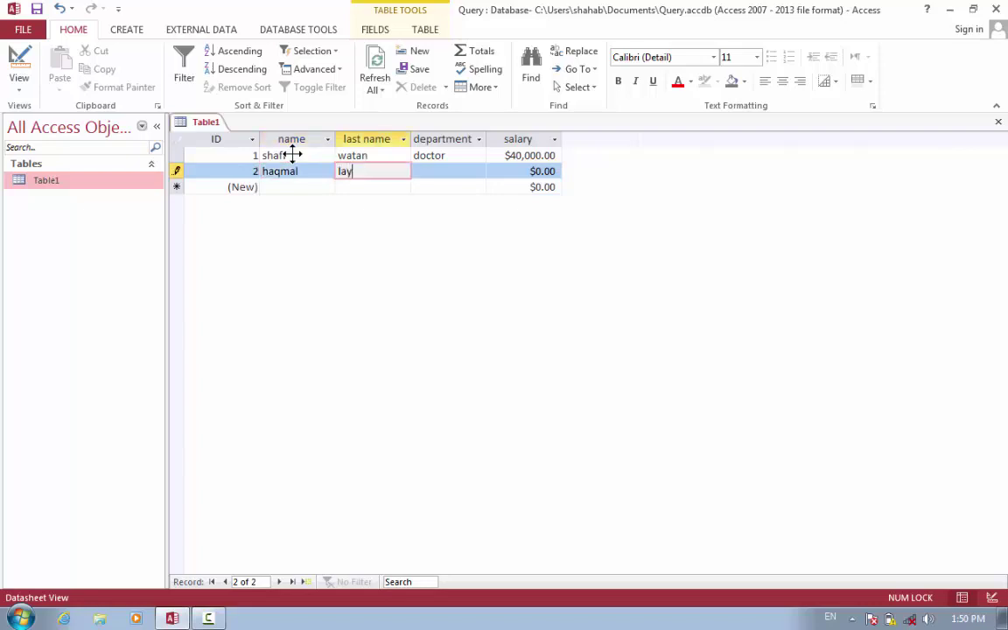
{"action": "type", "text": "sa"}
{"action": "key", "text": "BackSpace"}
{"action": "key", "text": "BackSpace"}
{"action": "type", "text": "aqas"}
{"action": "key", "text": "BackSpace"}
{"action": "key", "text": "BackSpace"}
{"action": "key", "text": "Tab"}
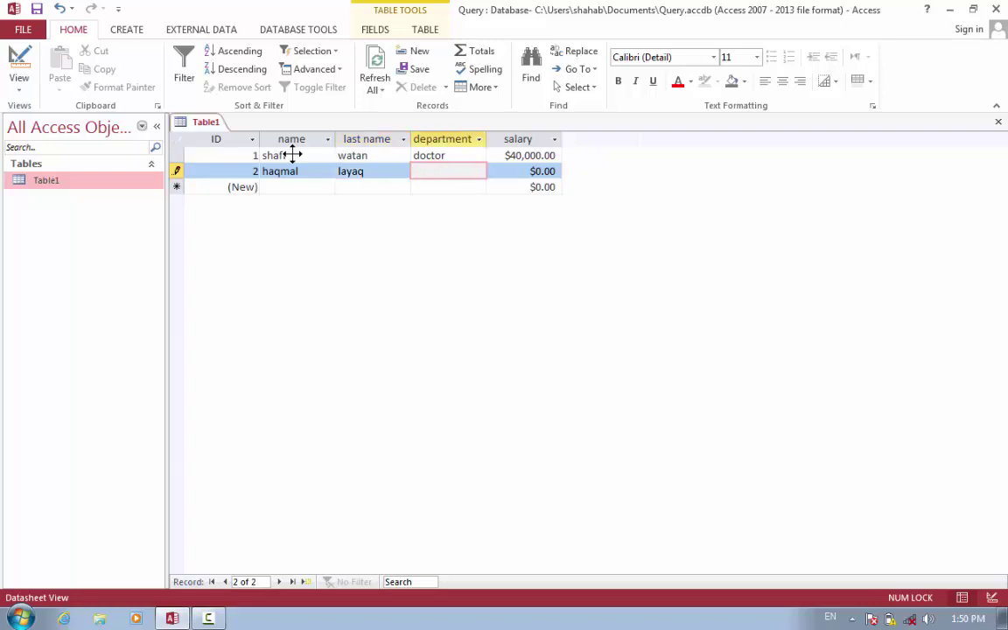
{"action": "type", "text": "manager"}
{"action": "key", "text": "Tab"}
{"action": "type", "text": "7000"}
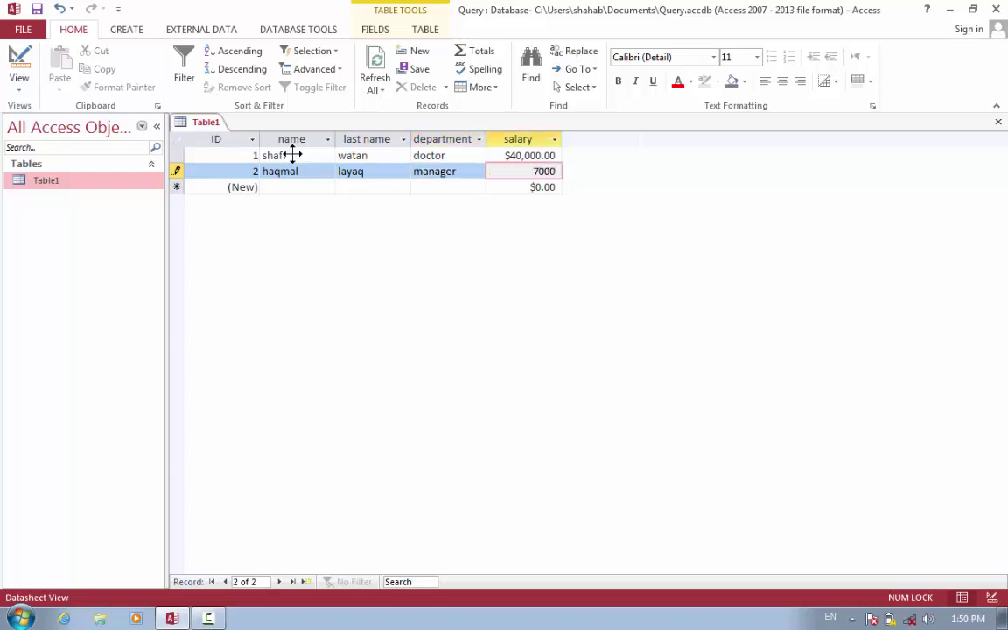
{"action": "key", "text": "Tab"}
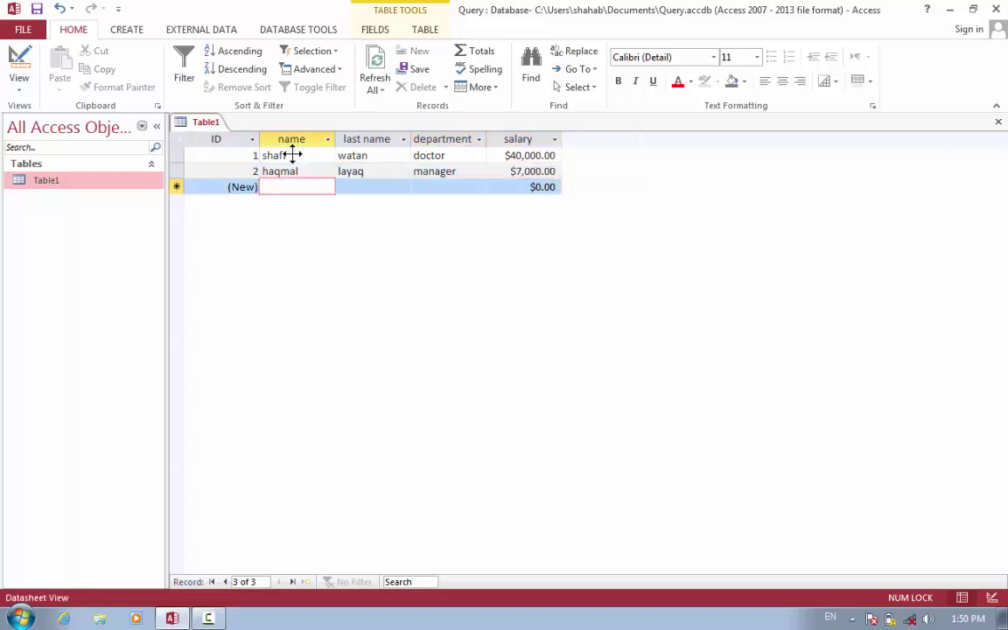
Enter a third record in Table1 with the person's name and last name, department doctor and salary 40000
{"action": "type", "text": "saif"}
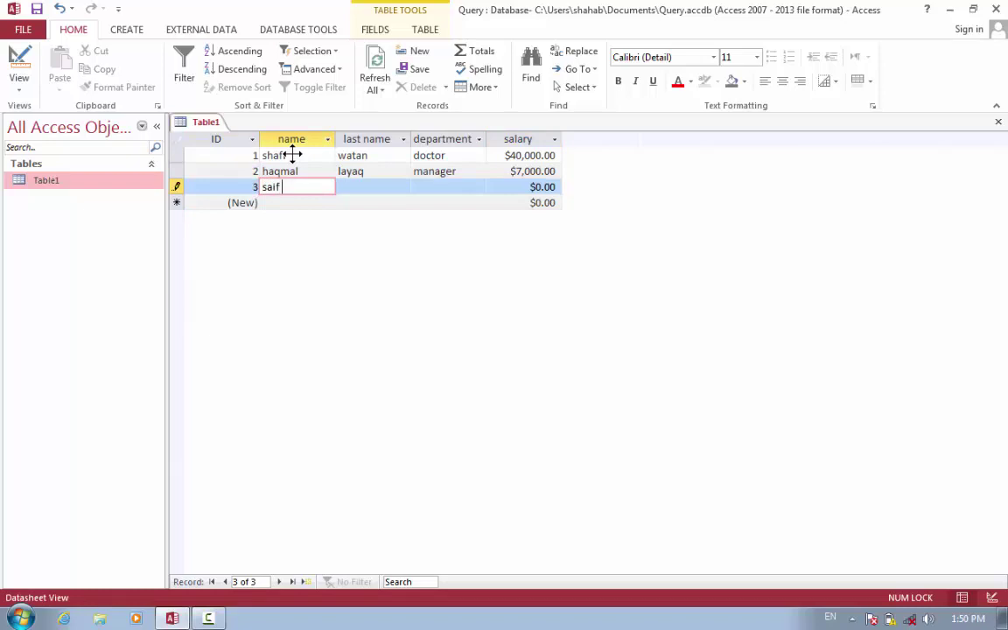
{"action": "key", "text": "Tab"}
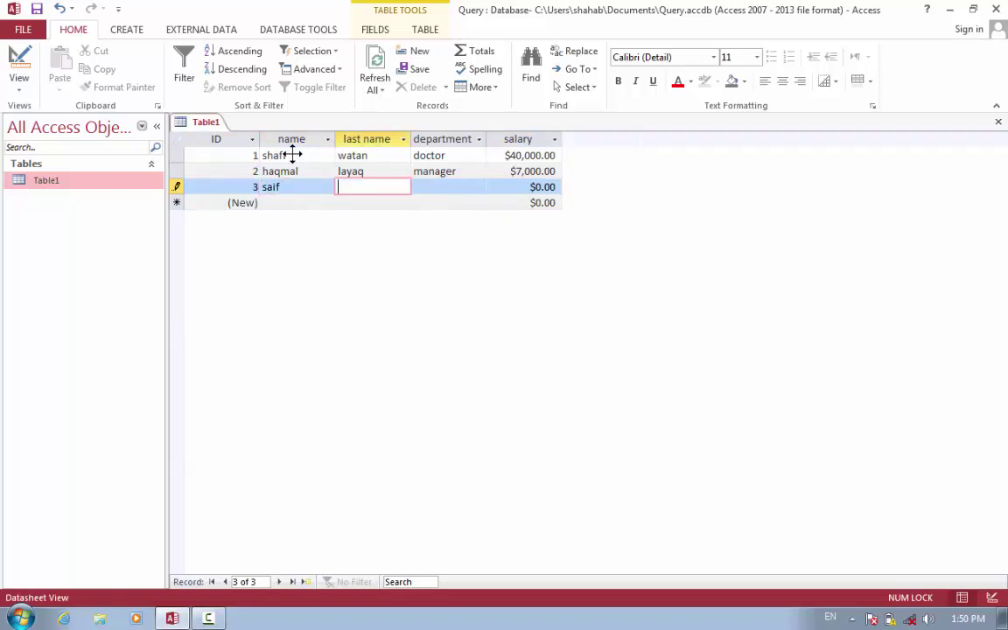
{"action": "type", "text": "yasiny"}
{"action": "key", "text": "Tab"}
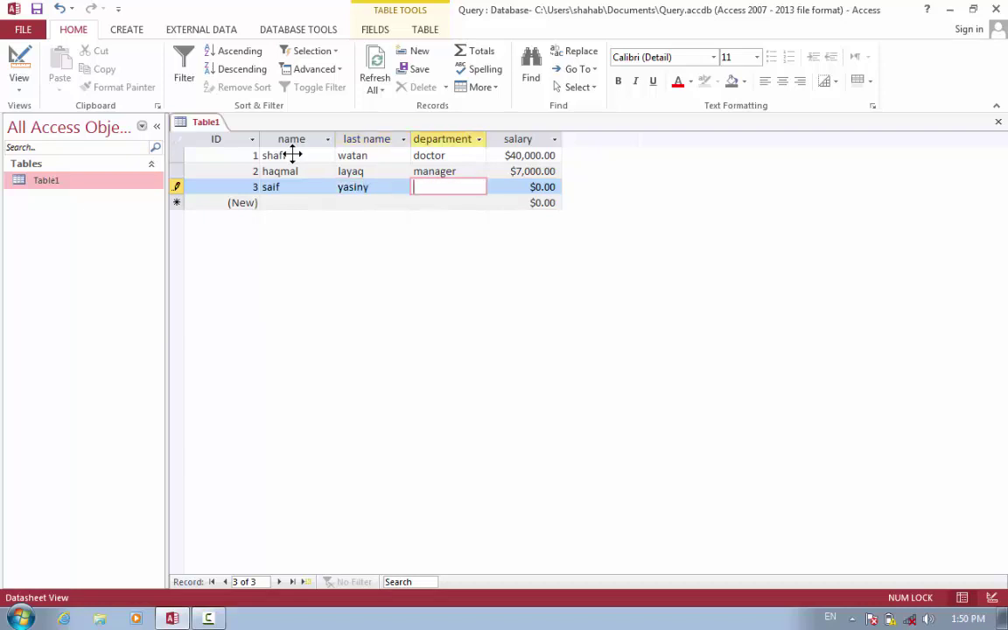
{"action": "type", "text": "doctor"}
{"action": "key", "text": "Tab"}
{"action": "type", "text": "40000"}
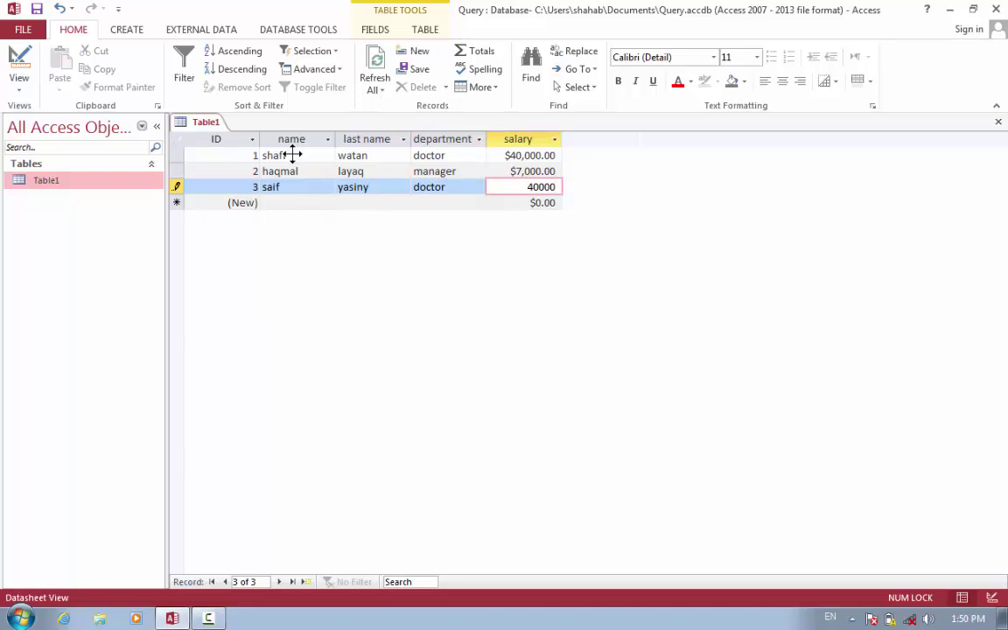
{"action": "key", "text": "Tab"}
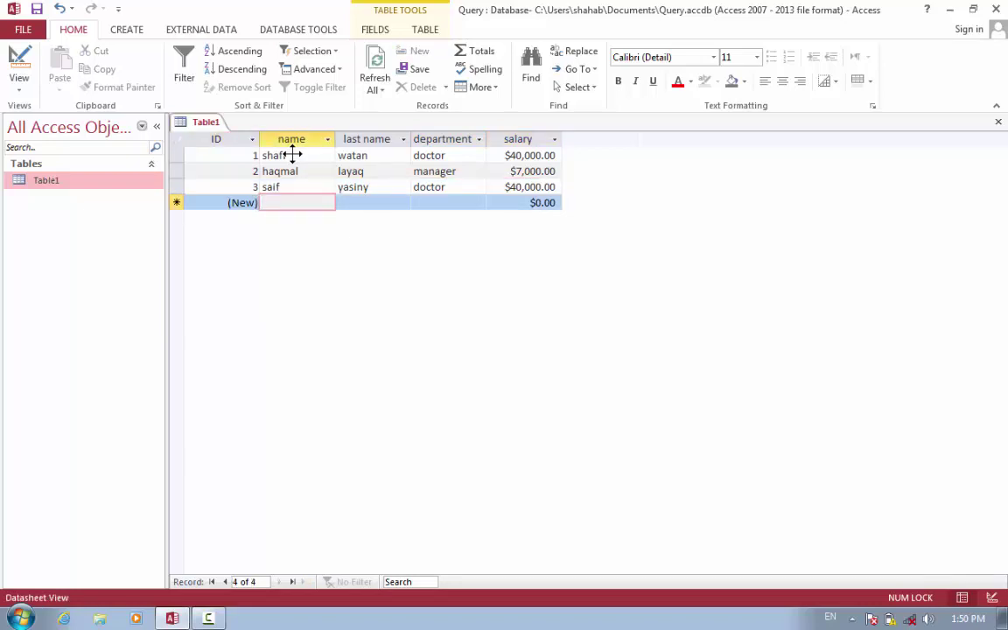
Enter a fourth record in Table1 with the person's name and last name, department manager and salary 70000
{"action": "type", "text": "ahmad"}
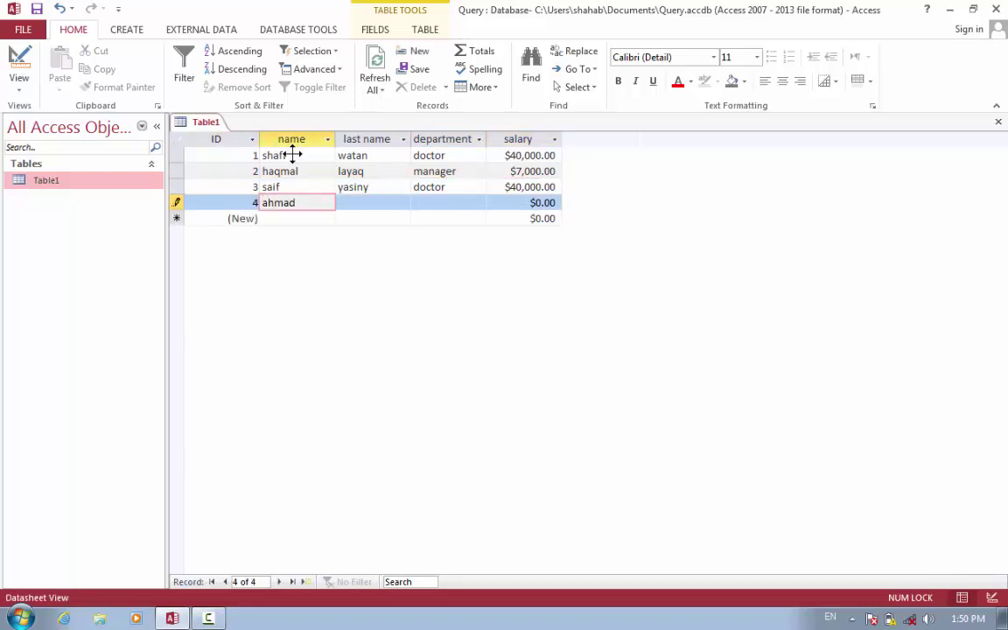
{"action": "key", "text": "Tab"}
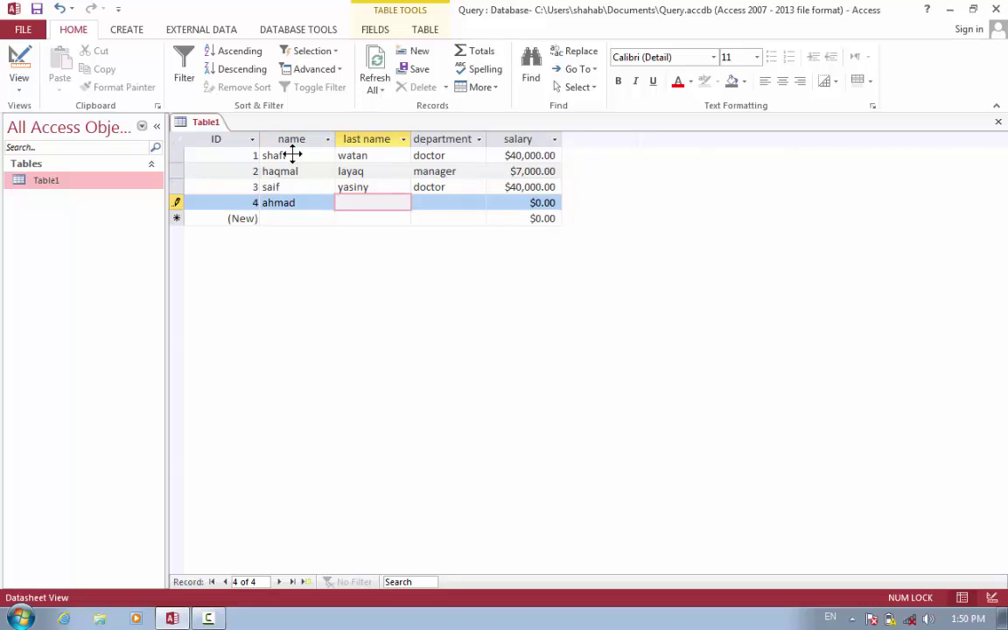
{"action": "type", "text": "hamidi"}
{"action": "key", "text": "Tab"}
{"action": "type", "text": "manager"}
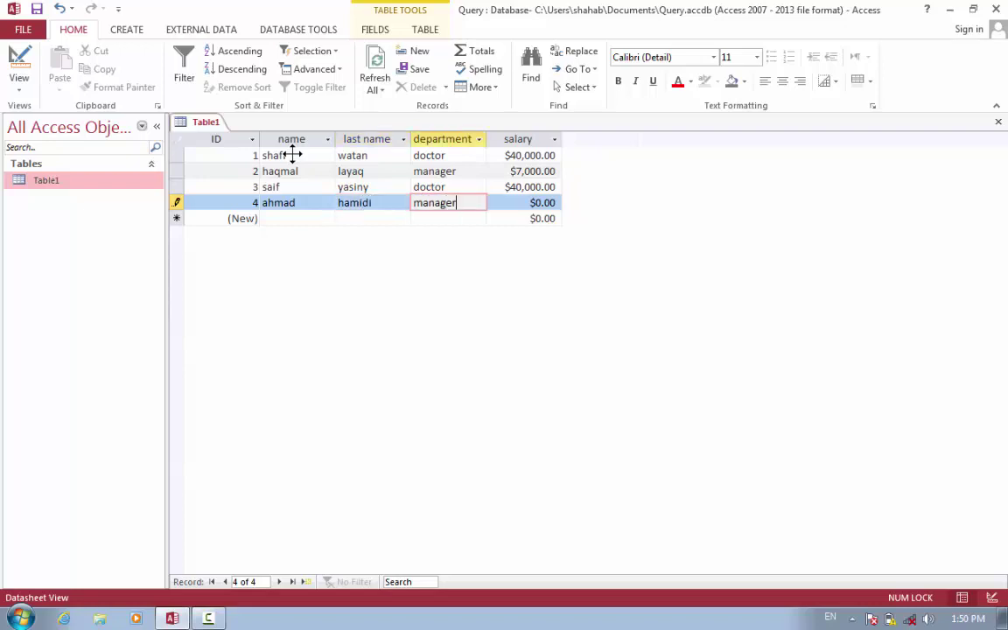
{"action": "key", "text": "Tab"}
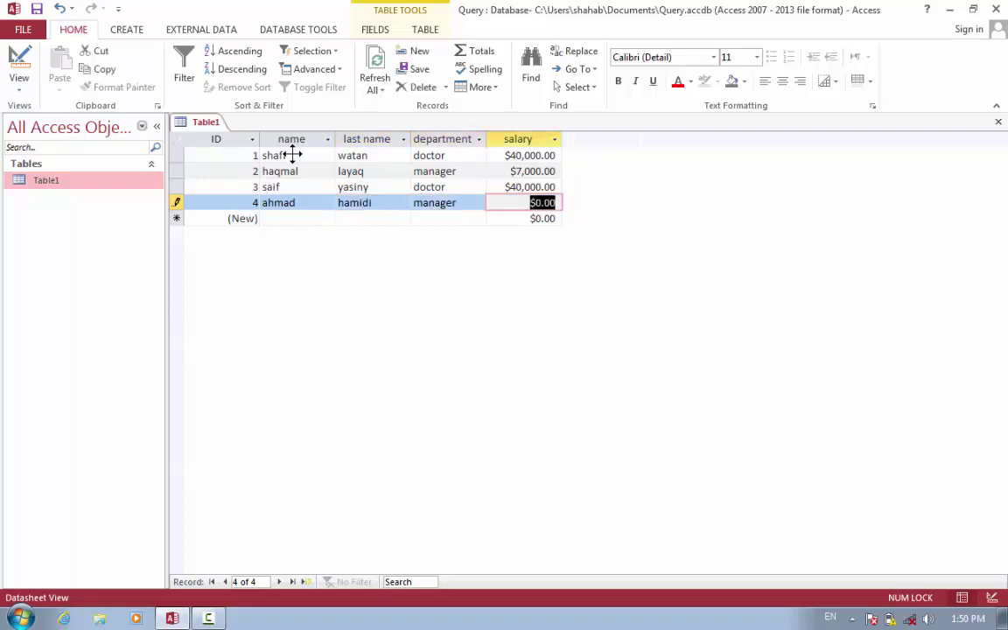
{"action": "type", "text": "70000"}
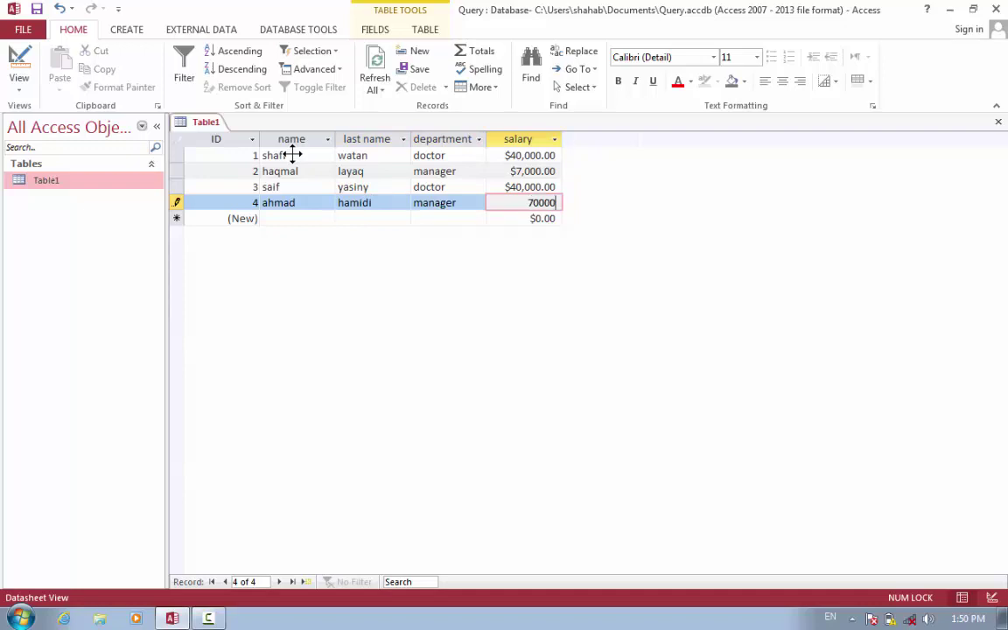
{"action": "key", "text": "Tab"}
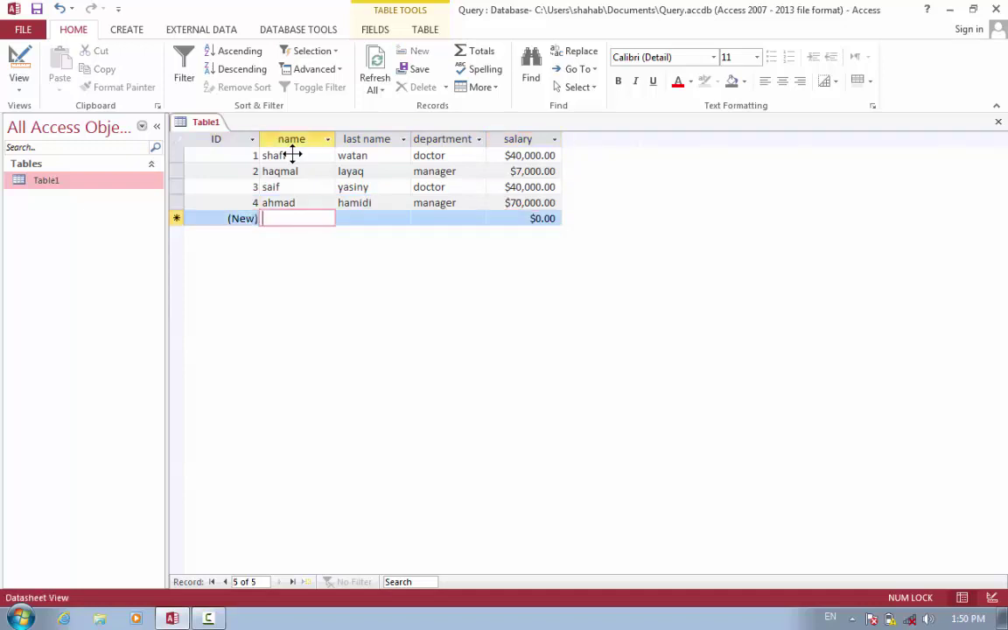
Enter a fifth record in Table1 with the person's name and last name, department doctor and salary 30000
{"action": "type", "text": "khali"}
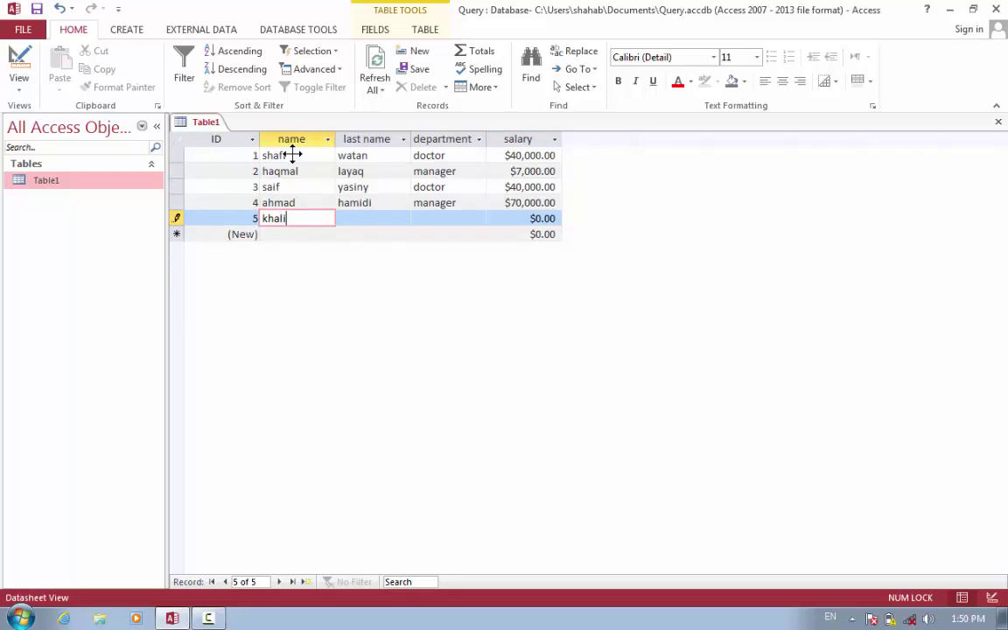
{"action": "type", "text": "d"}
{"action": "key", "text": "Tab"}
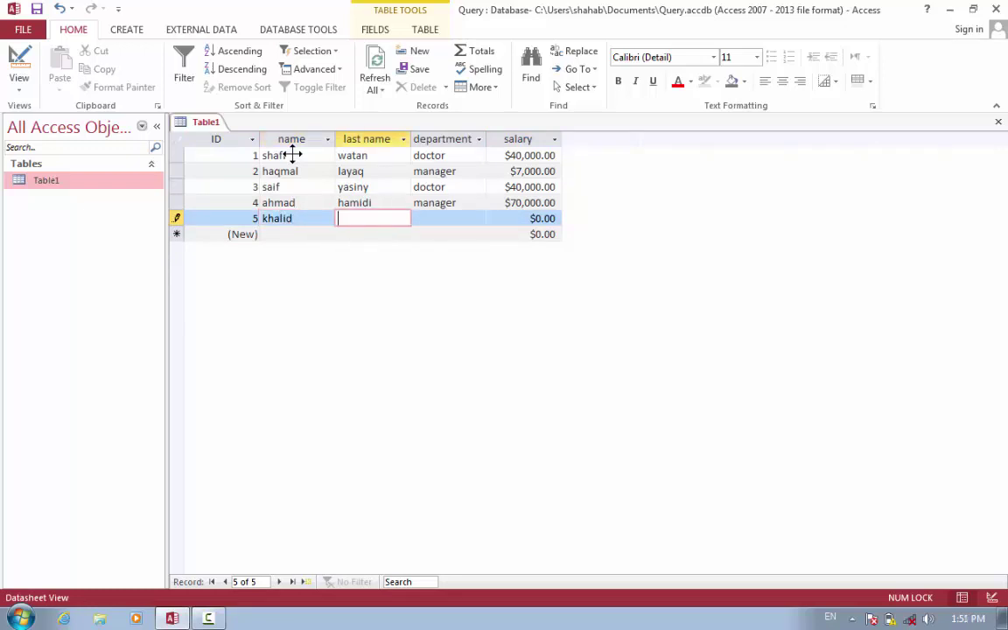
{"action": "type", "text": "wafa"}
{"action": "key", "text": "Tab"}
{"action": "key", "text": "Tab"}
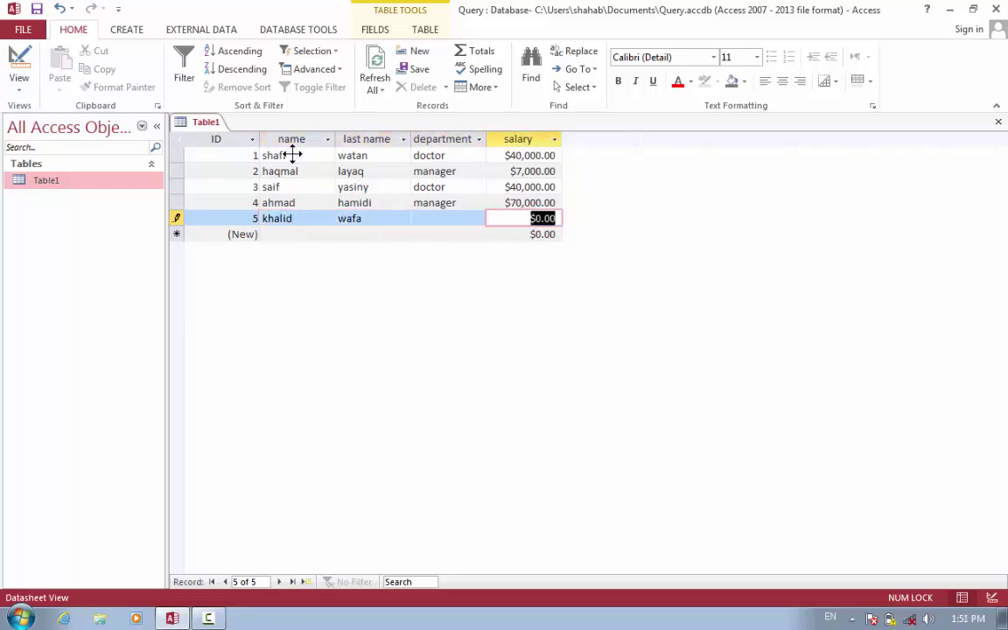
{"action": "left_click", "coordinate": [455, 220]}
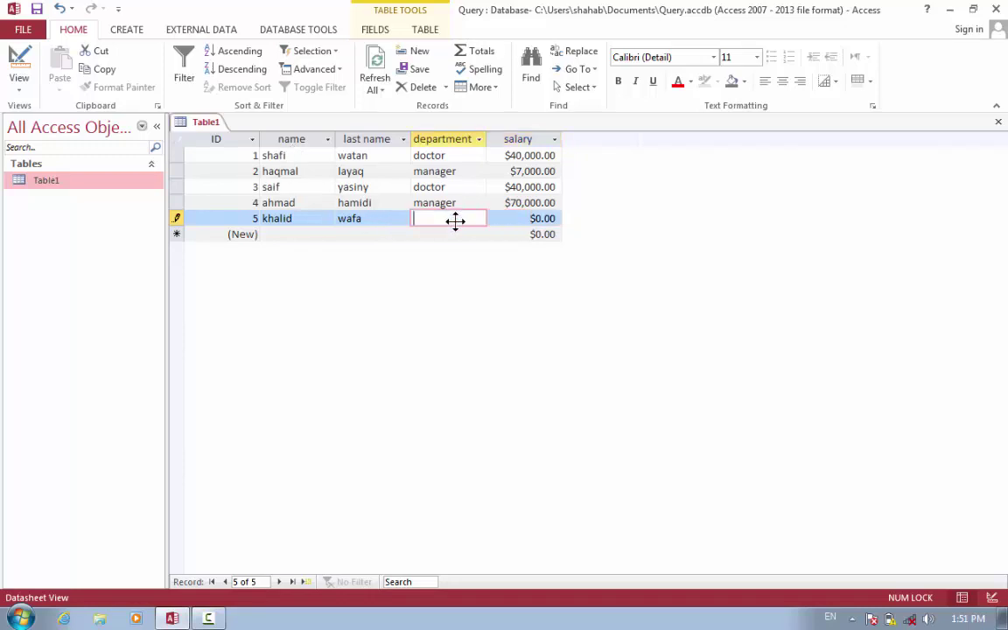
{"action": "type", "text": "doctor"}
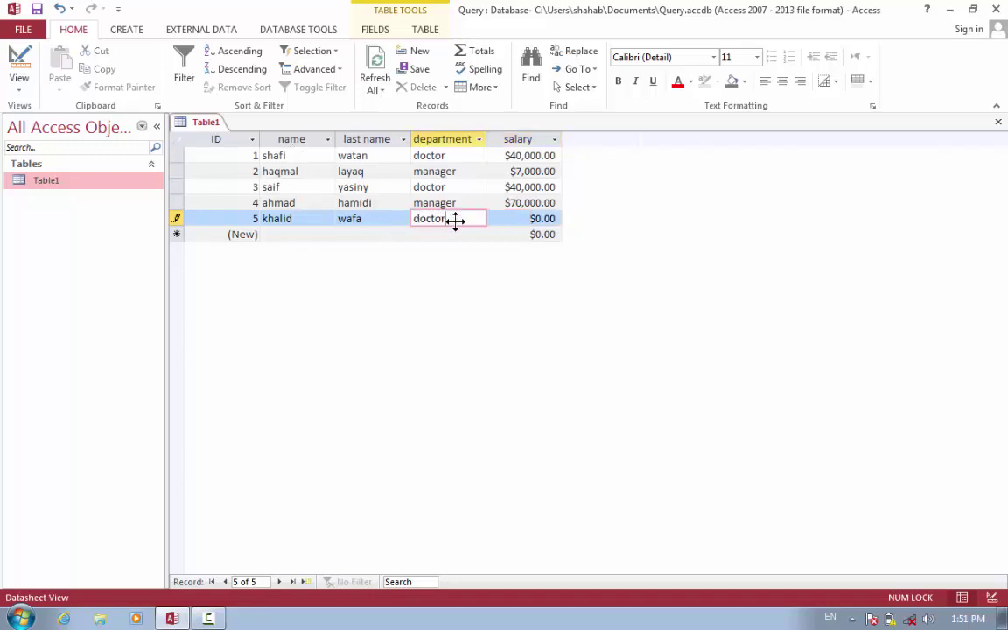
{"action": "key", "text": "Tab"}
{"action": "type", "text": "30000"}
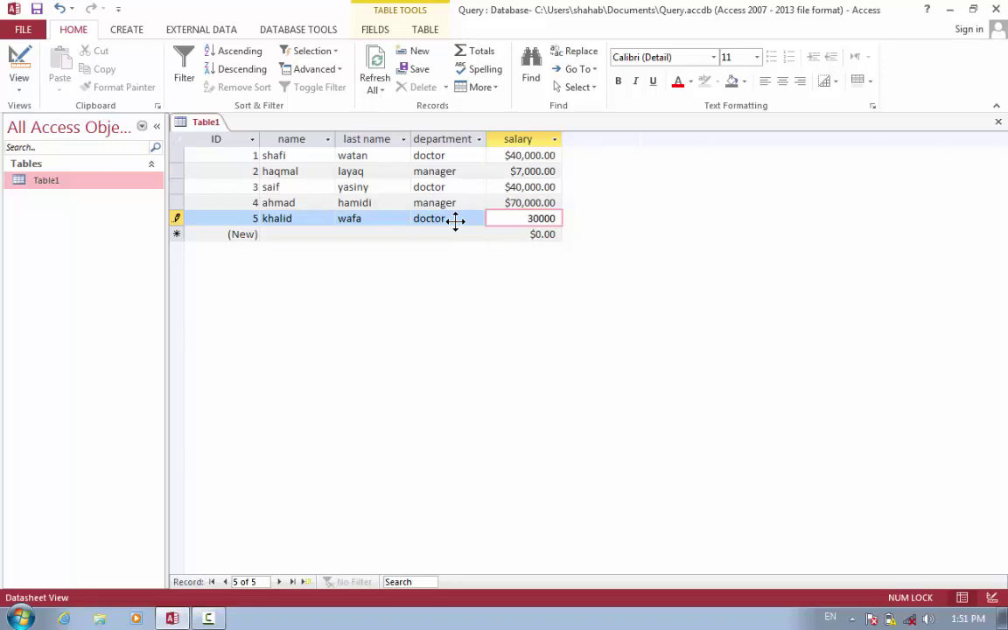
{"action": "key", "text": "Tab"}
{"action": "key", "text": "Tab"}
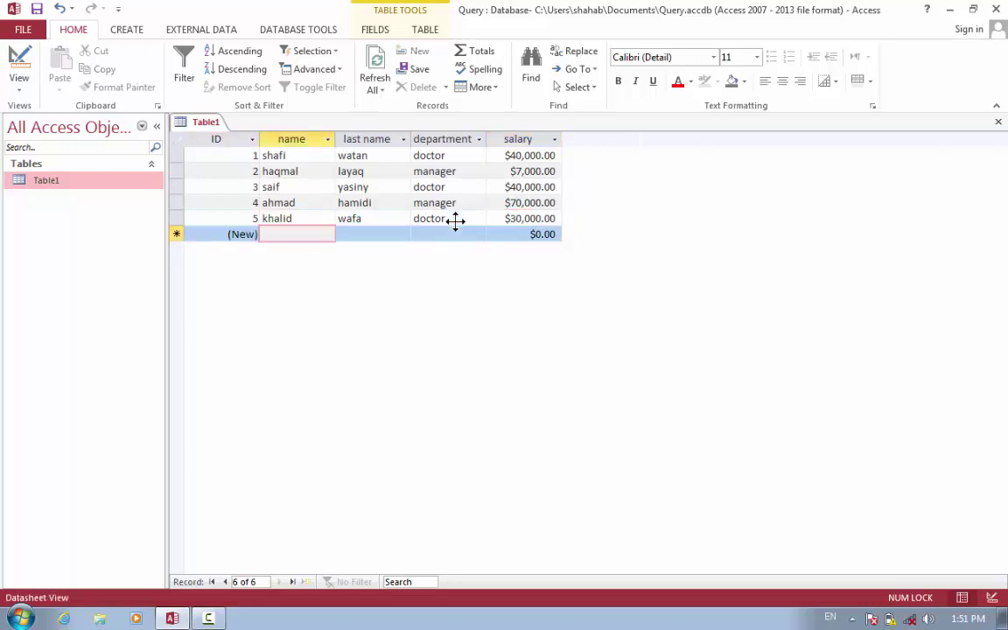
Enter a sixth record in Table1 with the person's name and last name, department officer and salary 30000
{"action": "type", "text": "jan"}
{"action": "key", "text": "Tab"}
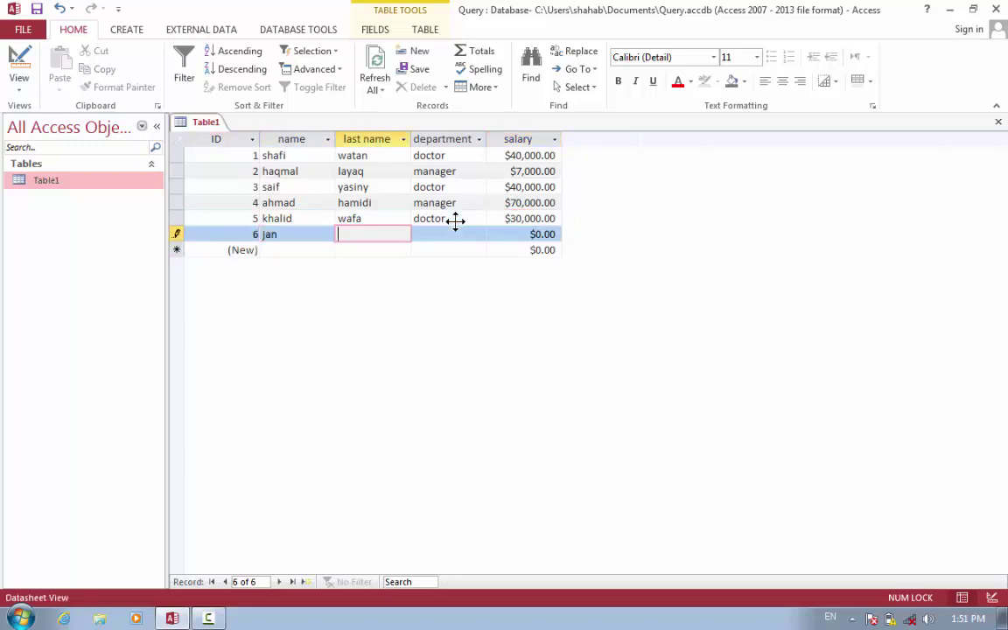
{"action": "type", "text": "khan"}
{"action": "key", "text": "Tab"}
{"action": "type", "text": "officer"}
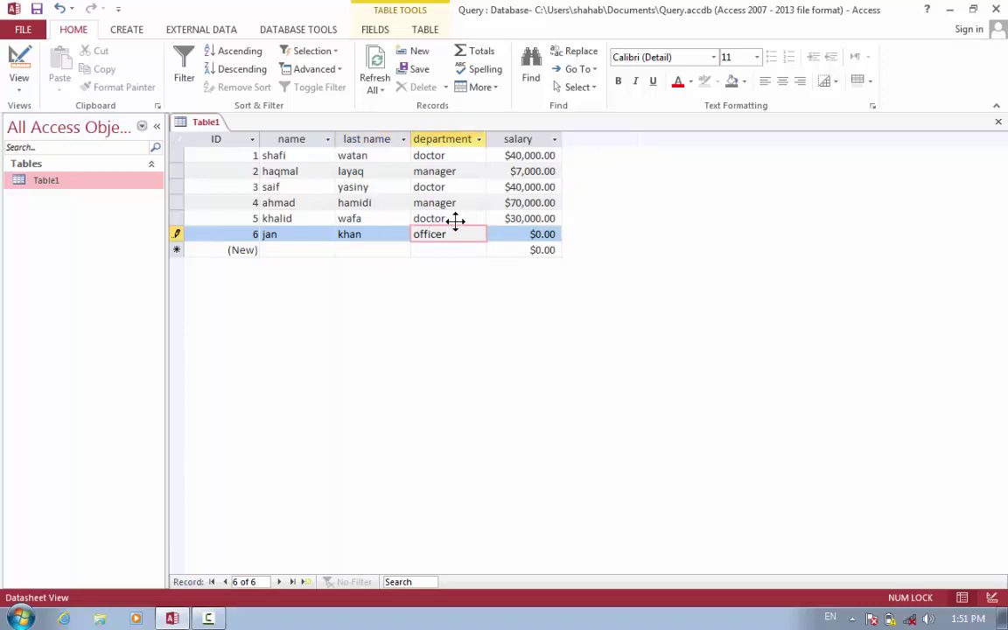
{"action": "key", "text": "Tab"}
{"action": "type", "text": "30000"}
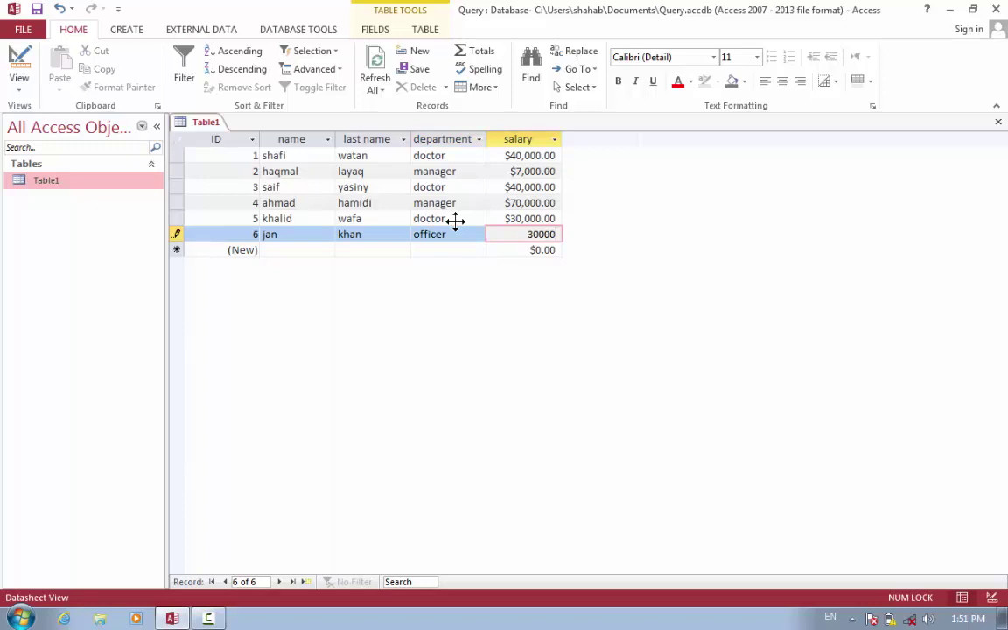
{"action": "key", "text": "Tab"}
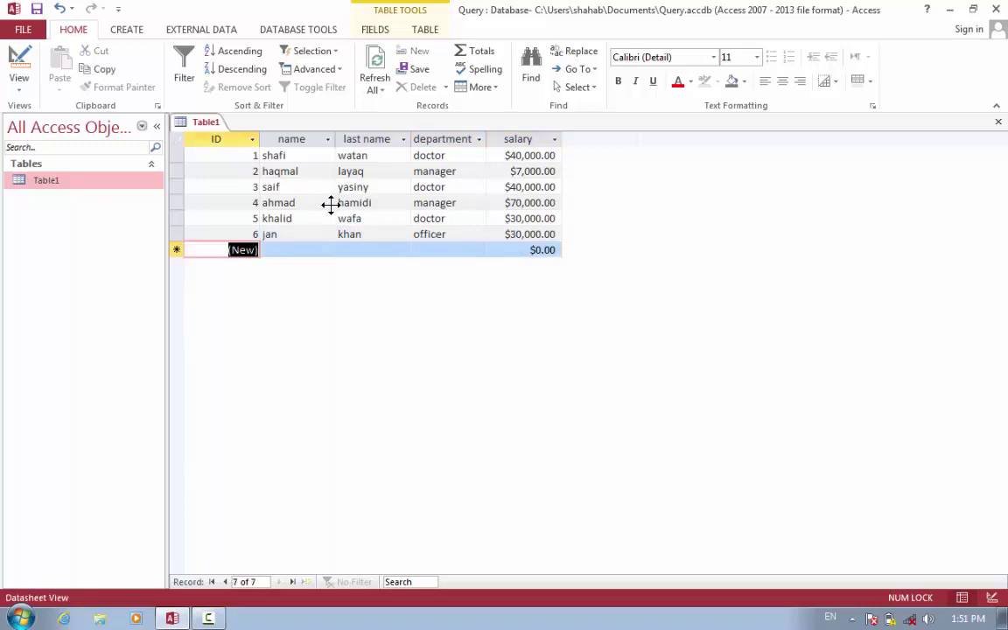
Create a query in design view based on Table1 with the fields ID, name, last name, department and salary
{"action": "left_click", "coordinate": [119, 26]}
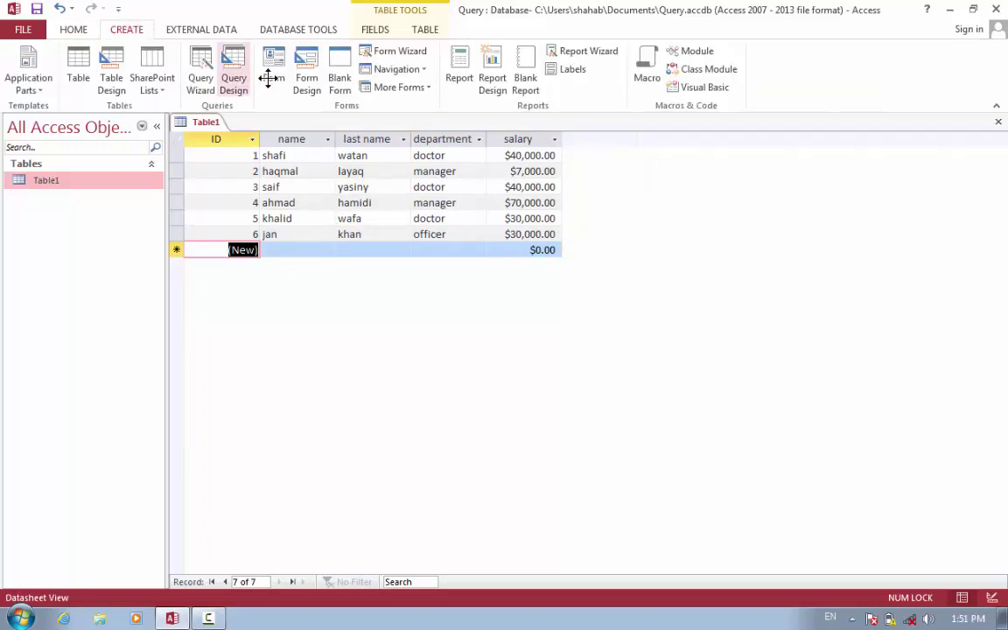
{"action": "left_click", "coordinate": [232, 77]}
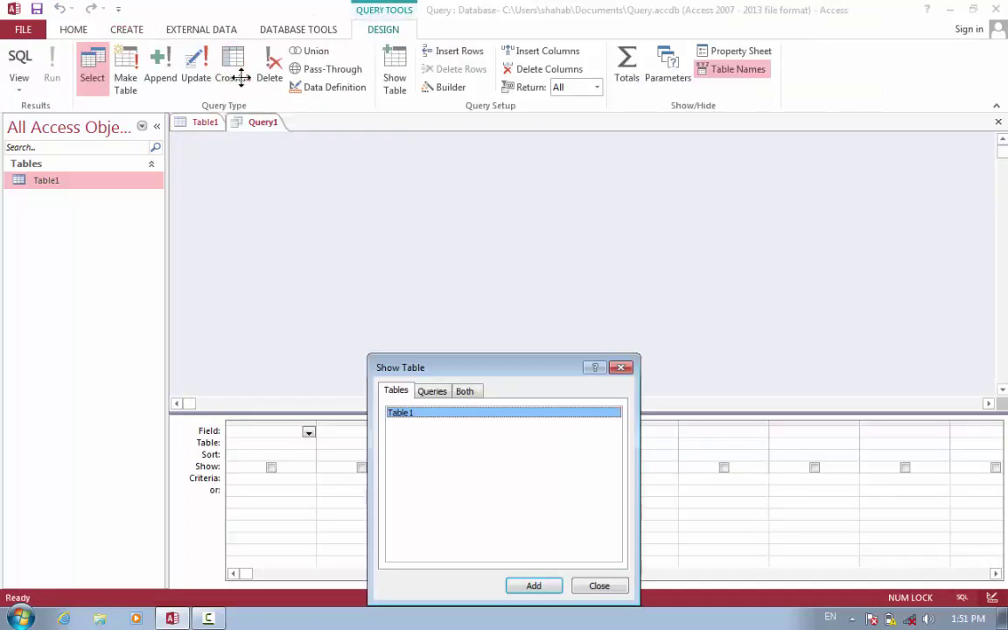
{"action": "left_click", "coordinate": [536, 586]}
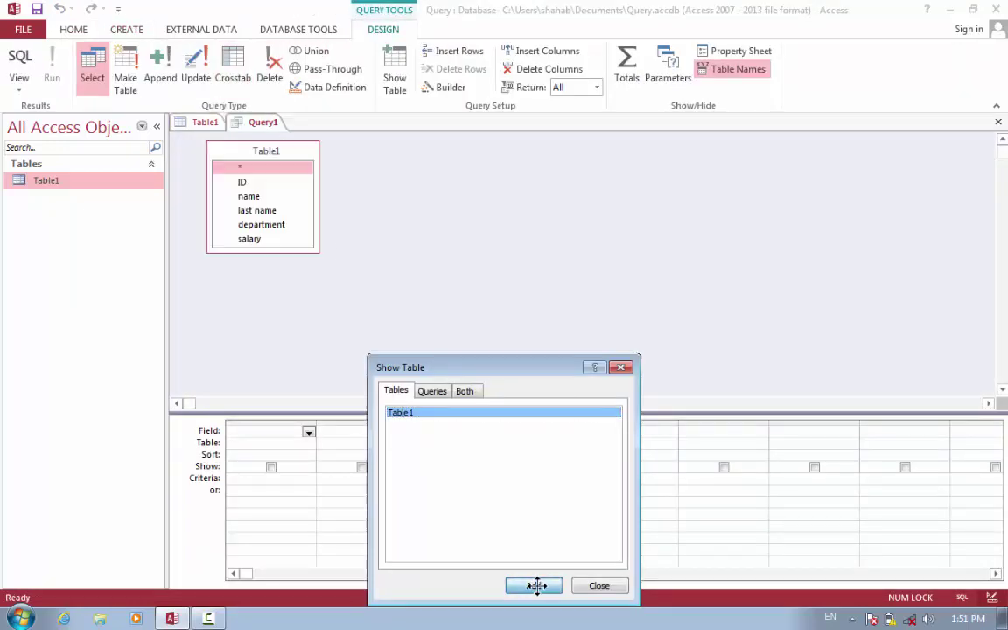
{"action": "left_click", "coordinate": [599, 585]}
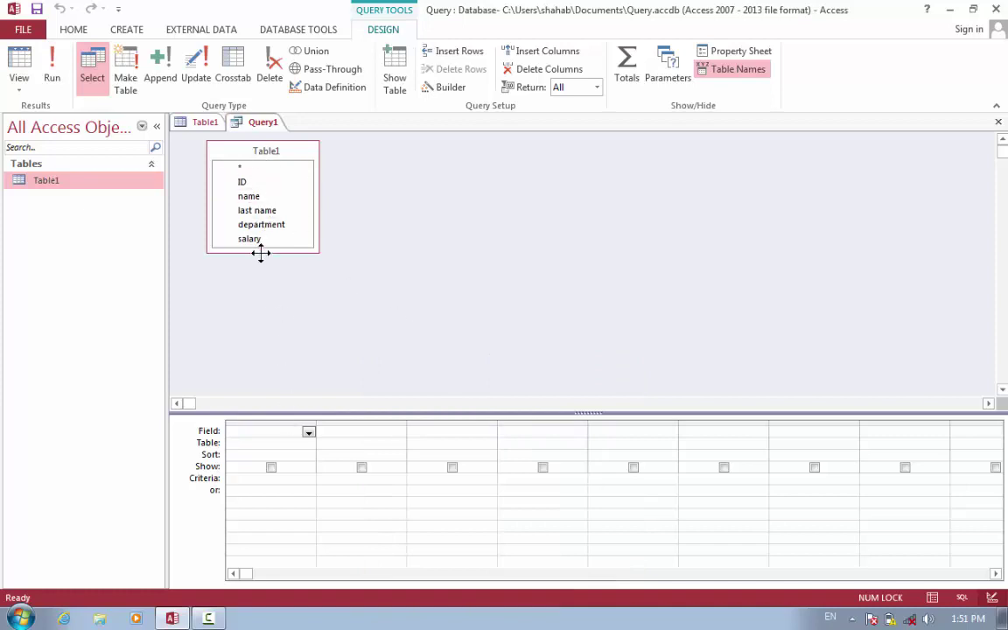
{"action": "double_click", "coordinate": [258, 150]}
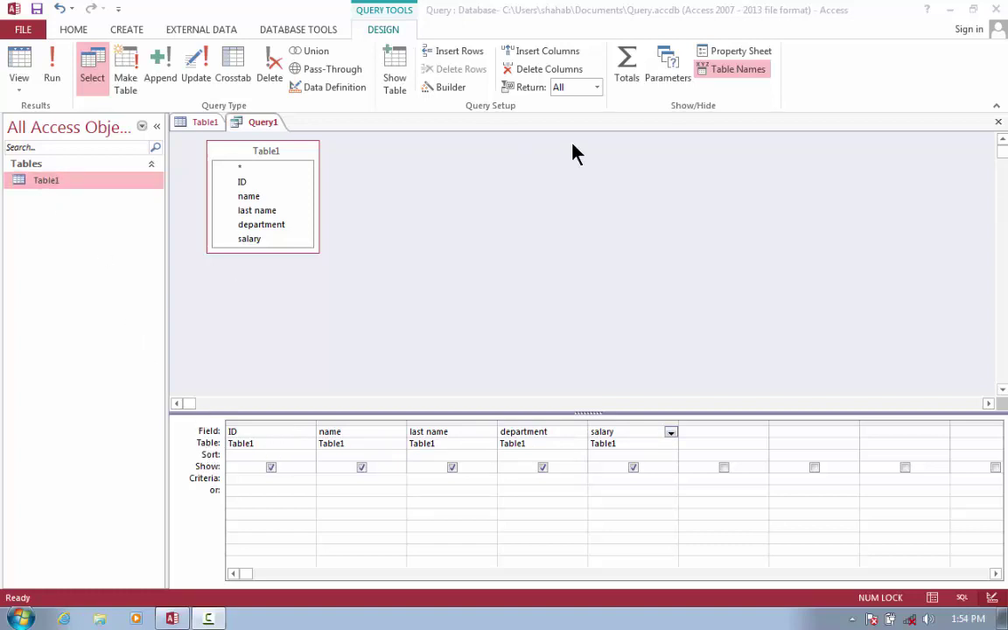
Hide the table names in the query design grid and set the salary criterion to >5000
{"action": "left_click", "coordinate": [743, 71]}
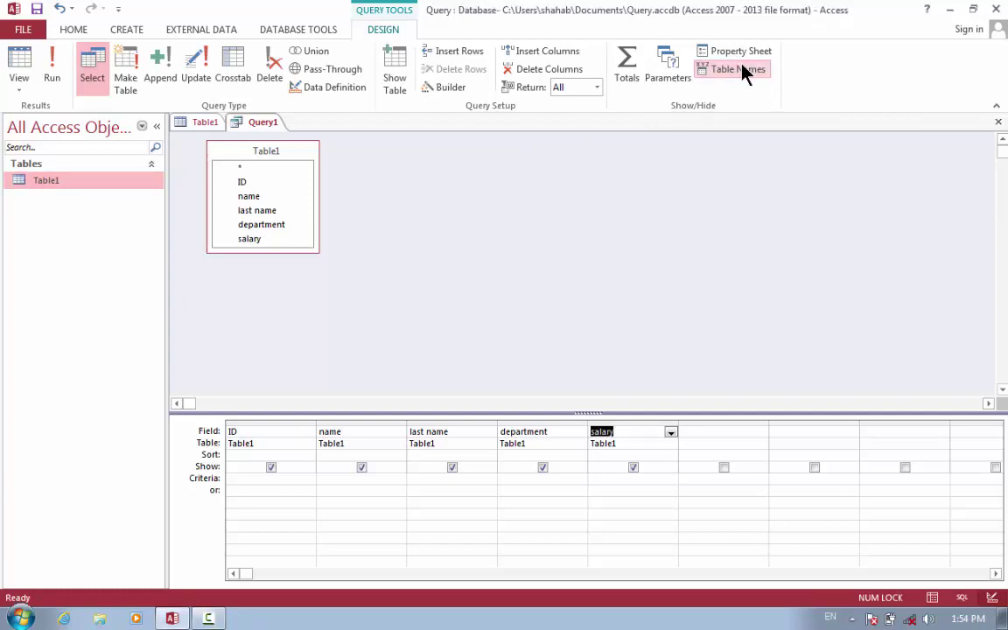
{"action": "left_click", "coordinate": [717, 74]}
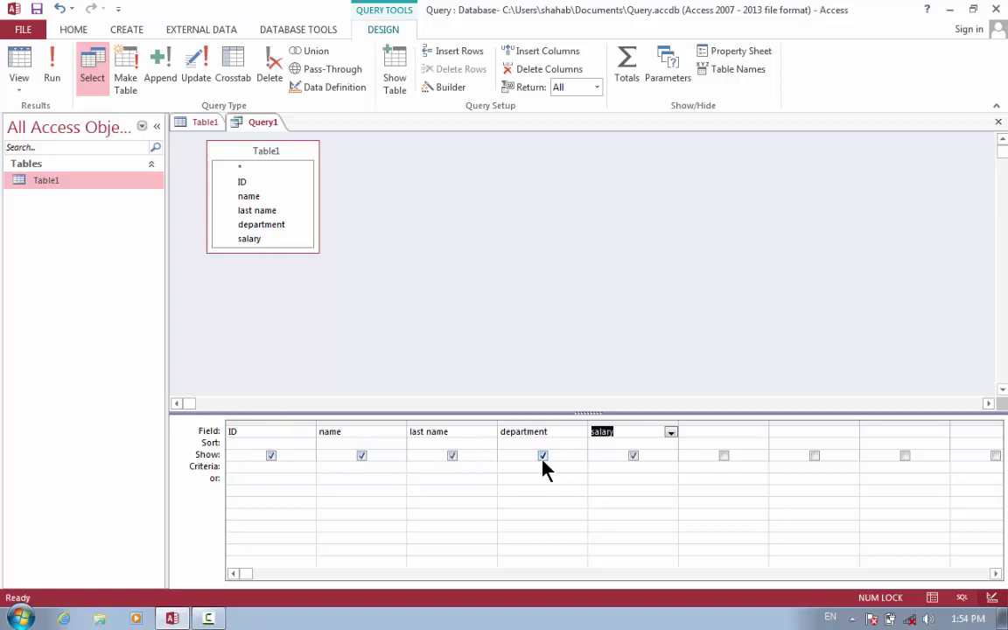
{"action": "left_click", "coordinate": [634, 456]}
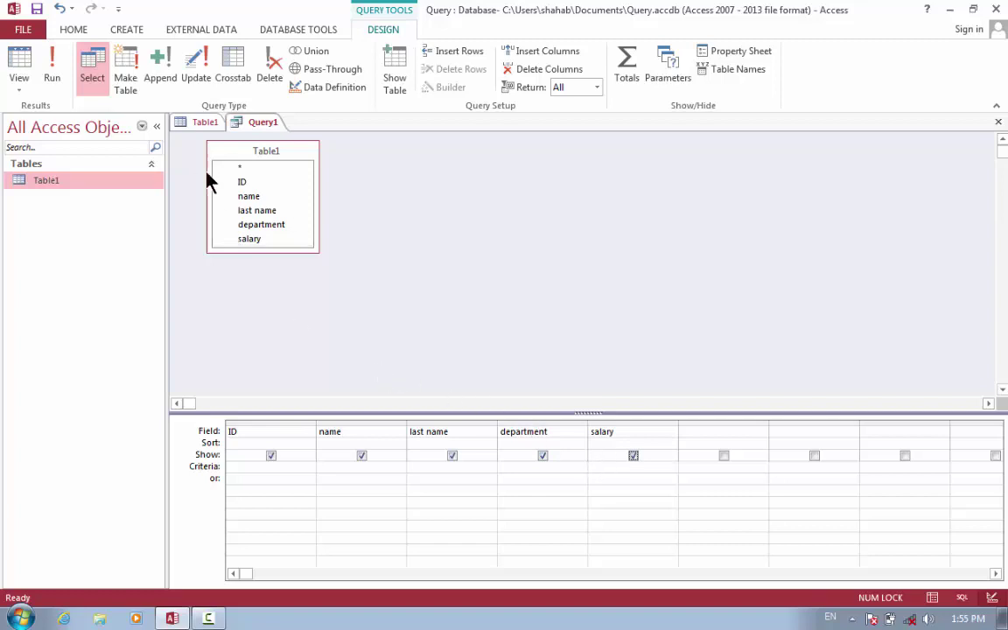
{"action": "left_click", "coordinate": [637, 472]}
{"action": "left_click", "coordinate": [595, 466]}
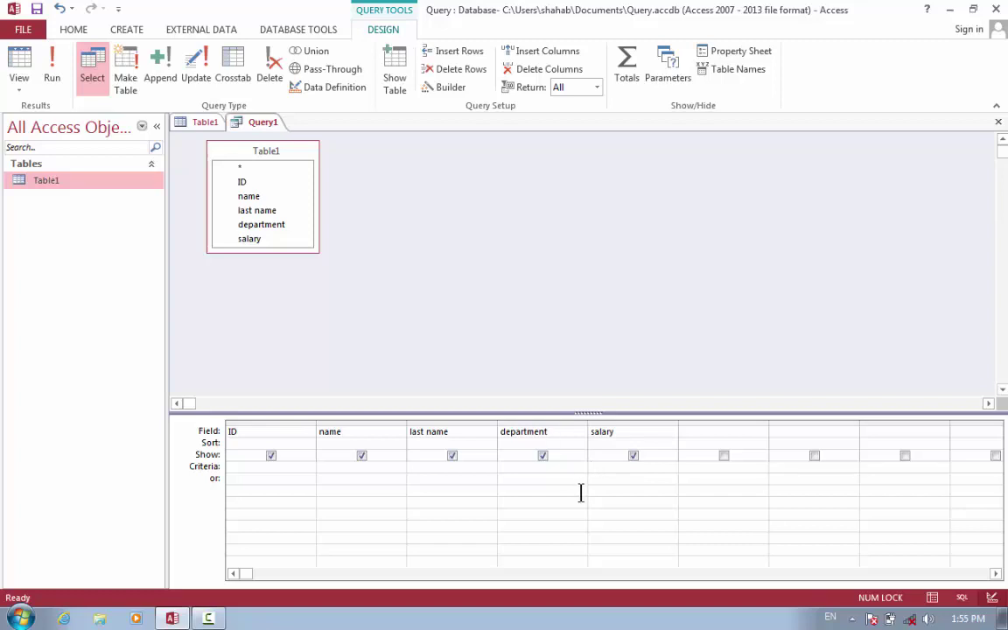
{"action": "type", "text": "> 5000"}
Close the query, saving it under the name >5000, and open the saved query to view its records
{"action": "key", "text": "ctrl+w"}
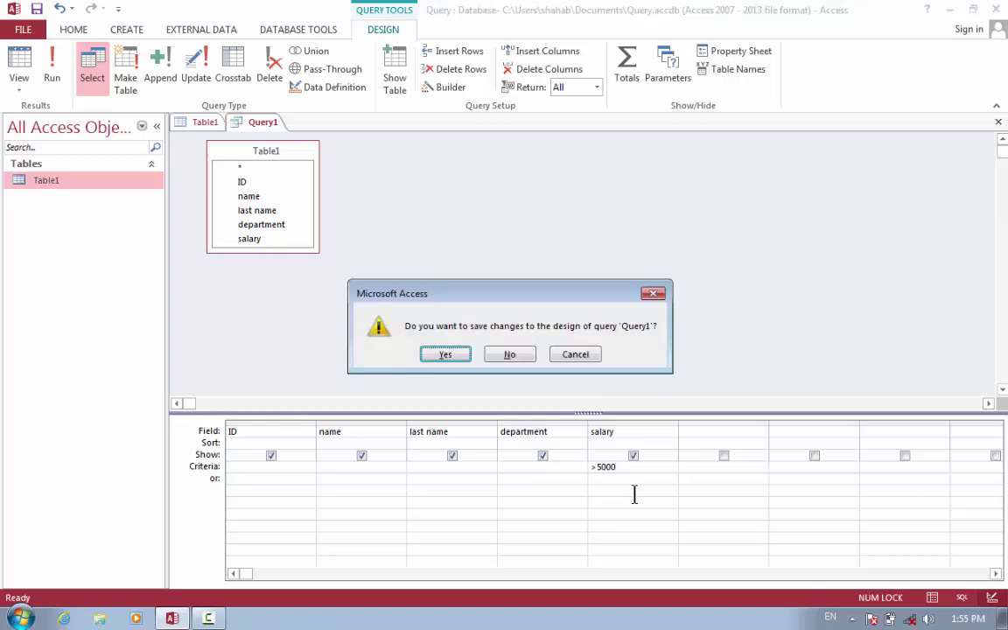
{"action": "key", "text": "Return"}
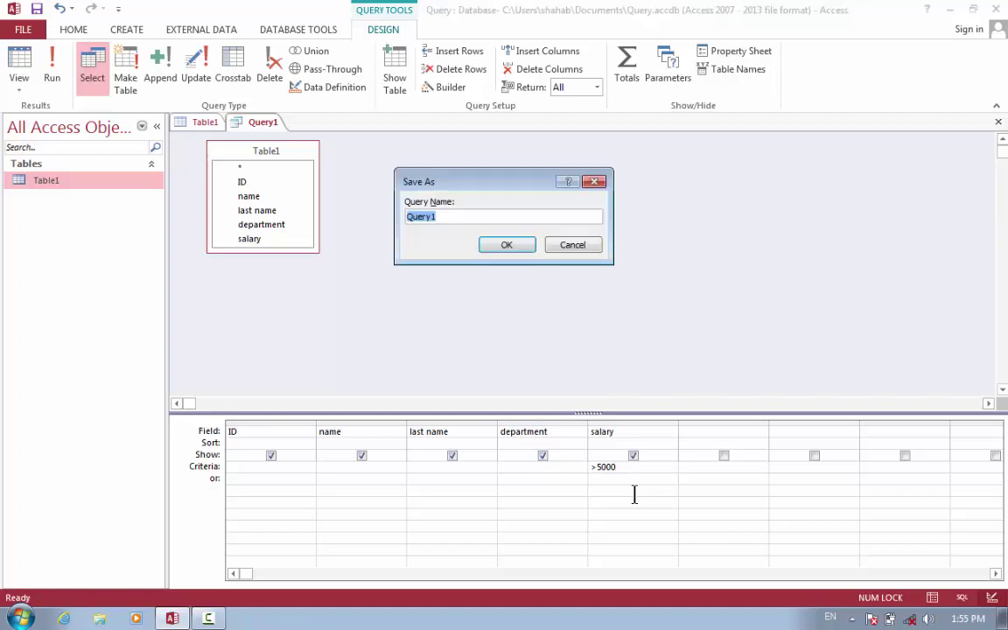
{"action": "key", "text": "BackSpace"}
{"action": "type", "text": ">5000"}
{"action": "key", "text": "Return"}
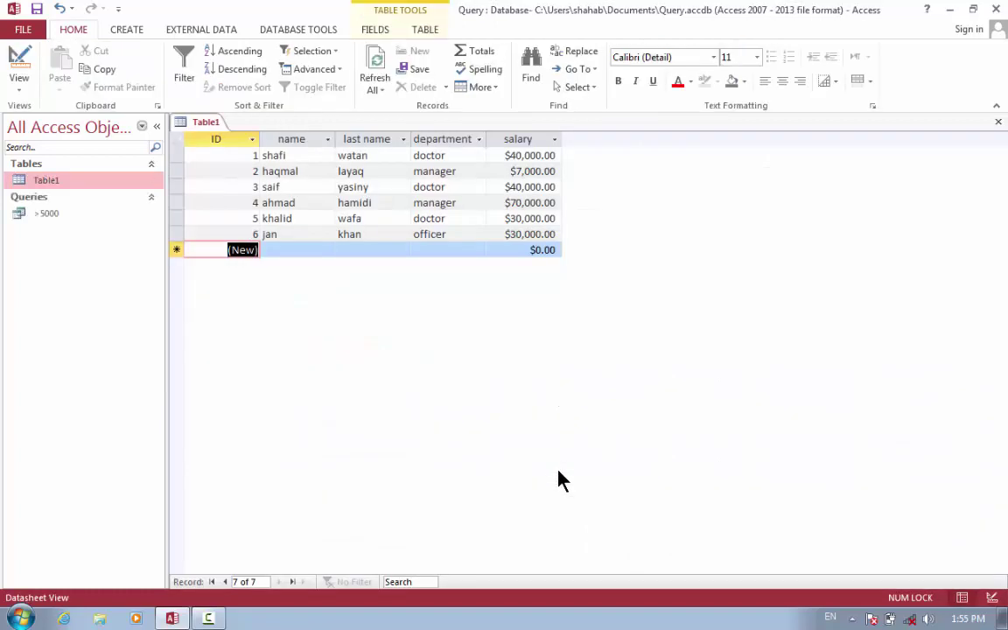
{"action": "double_click", "coordinate": [40, 214]}
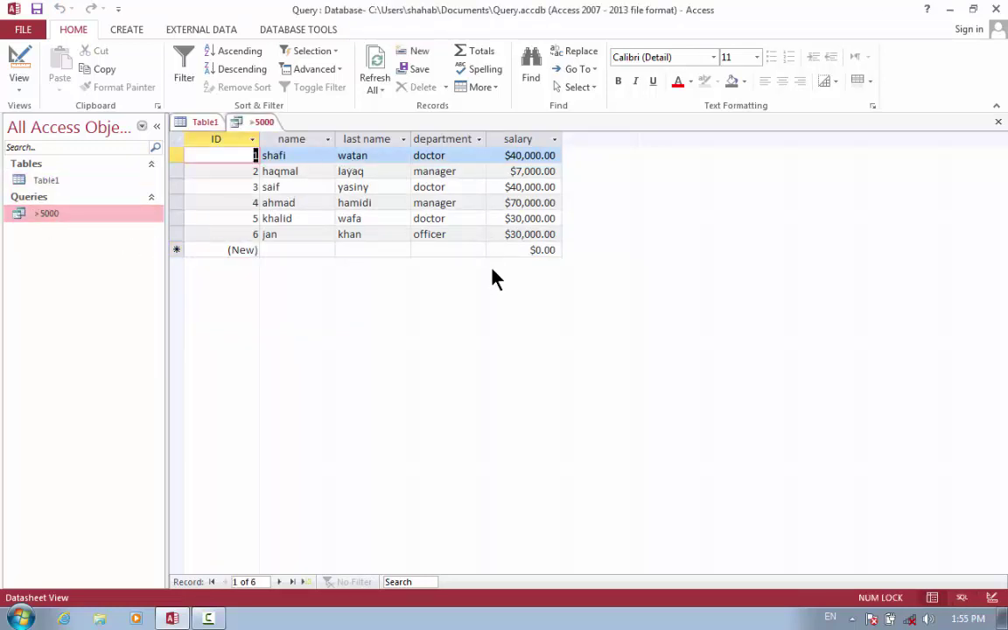
Enter a seventh record in Table1 with the person's name and last name, department doctor and salary 2000
{"action": "left_click", "coordinate": [67, 184]}
{"action": "double_click", "coordinate": [68, 184]}
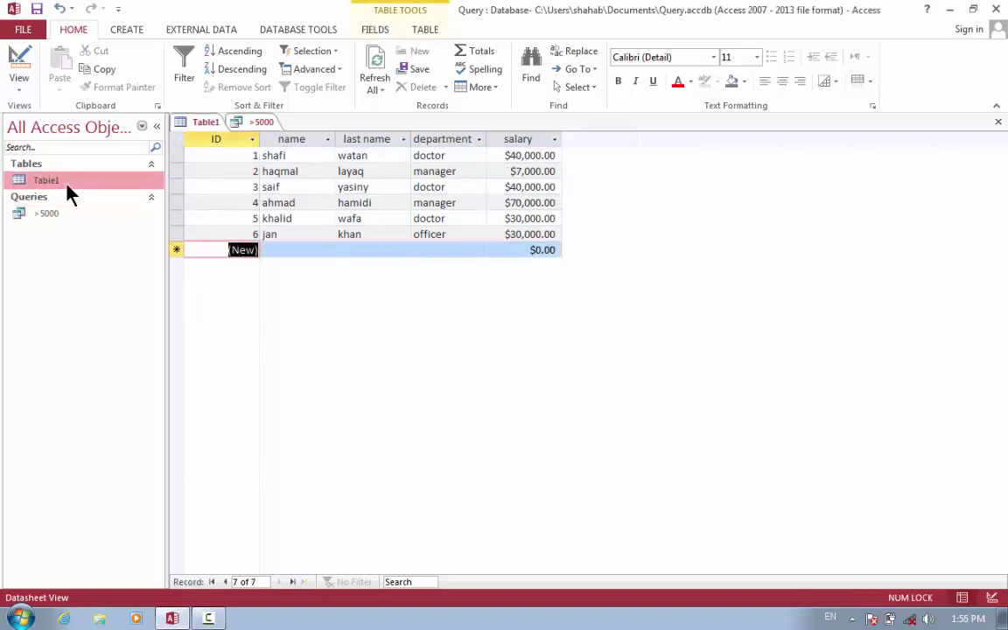
{"action": "left_click", "coordinate": [282, 251]}
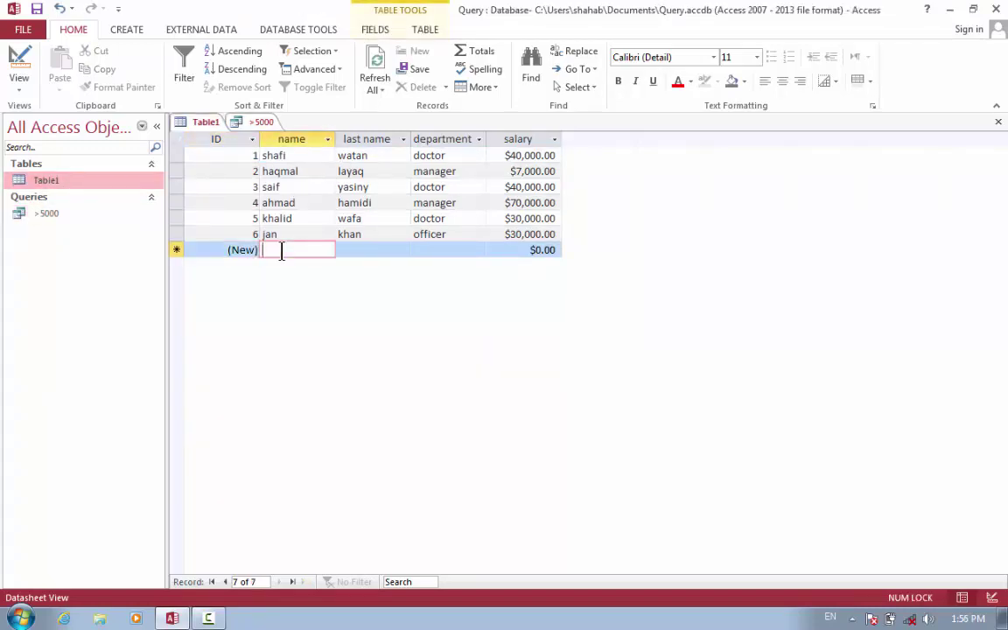
{"action": "type", "text": "samim"}
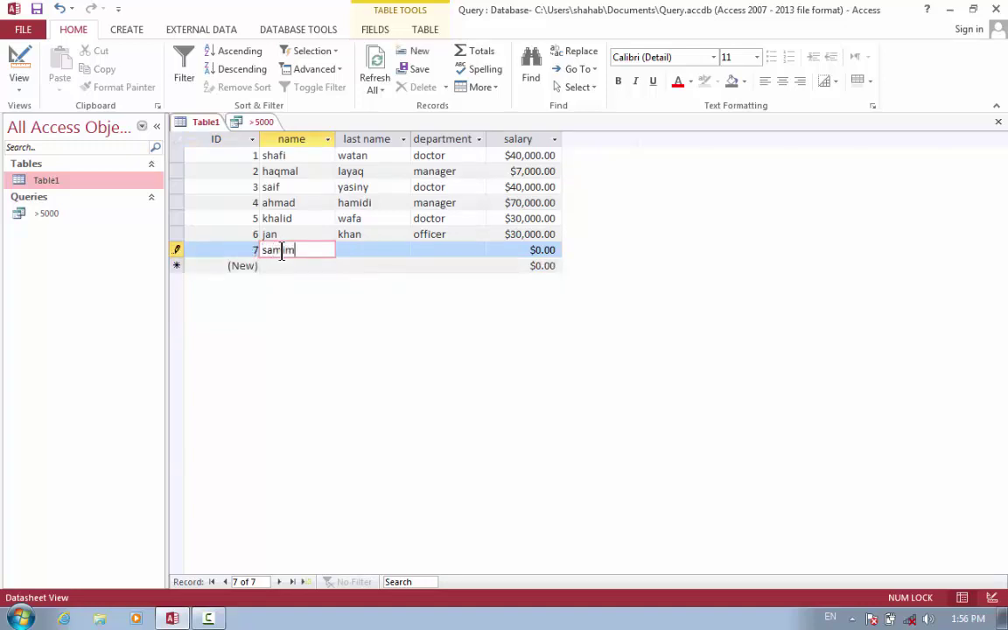
{"action": "key", "text": "Tab"}
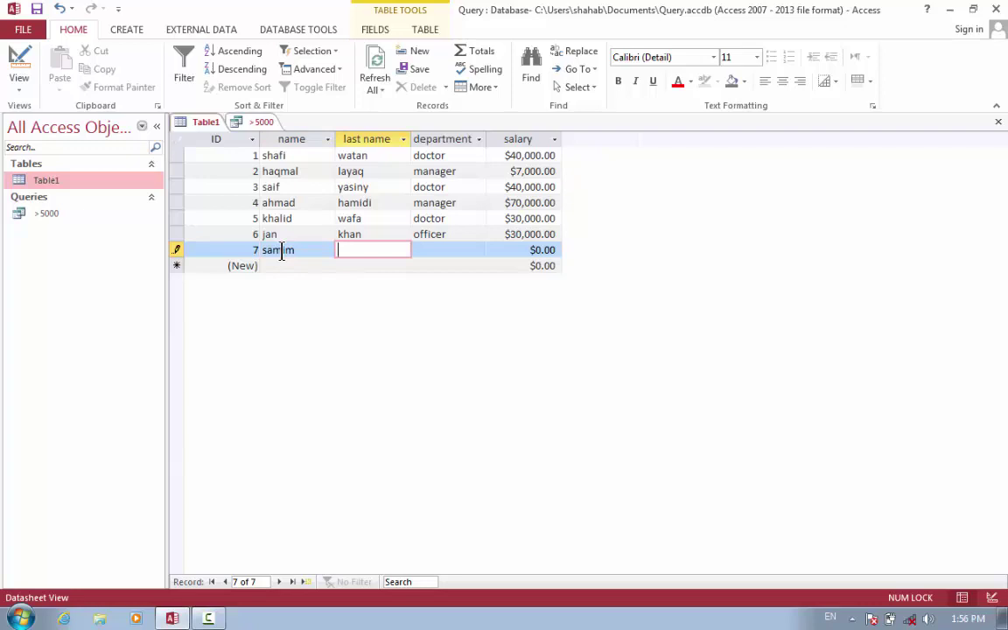
{"action": "type", "text": "ka"}
{"action": "key", "text": "Tab"}
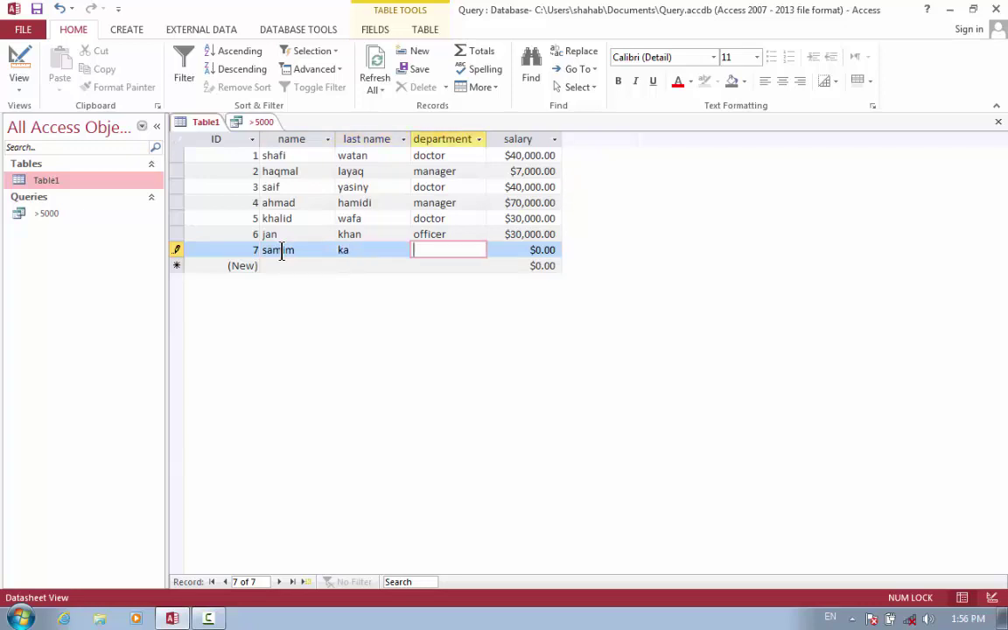
{"action": "type", "text": "doctor"}
{"action": "key", "text": "Tab"}
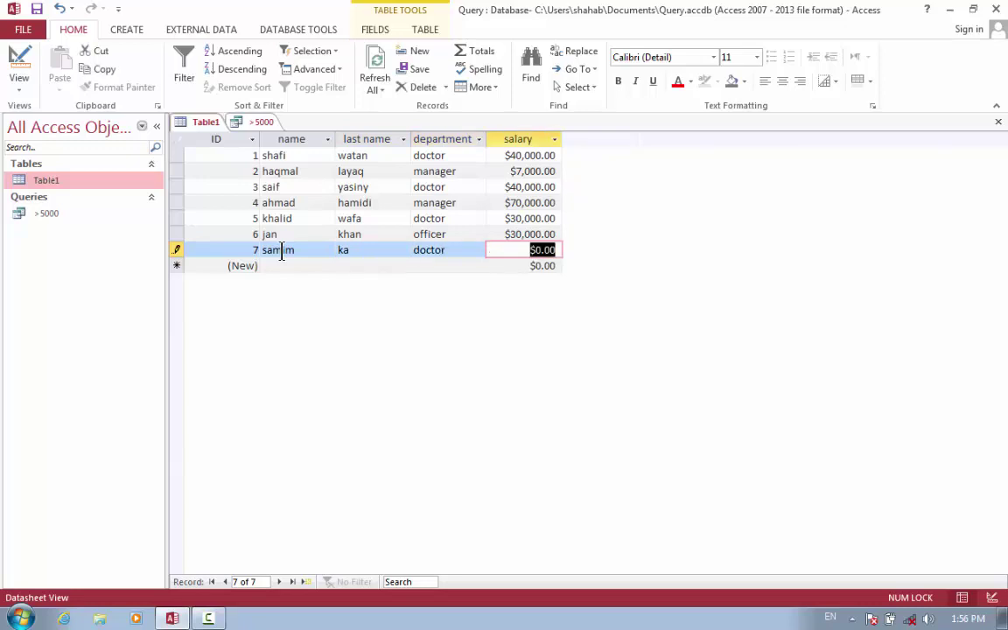
{"action": "type", "text": "2000"}
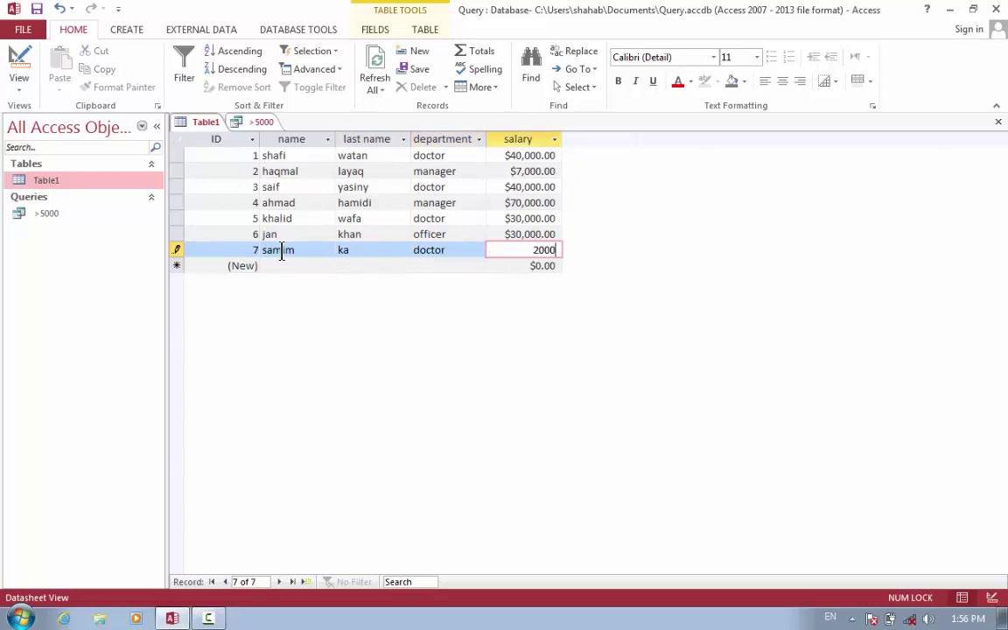
{"action": "key", "text": "Tab"}
Close Table1 and the >5000 query, and reopen both to compare the query's records with the table
{"action": "key", "text": "ctrl+w"}
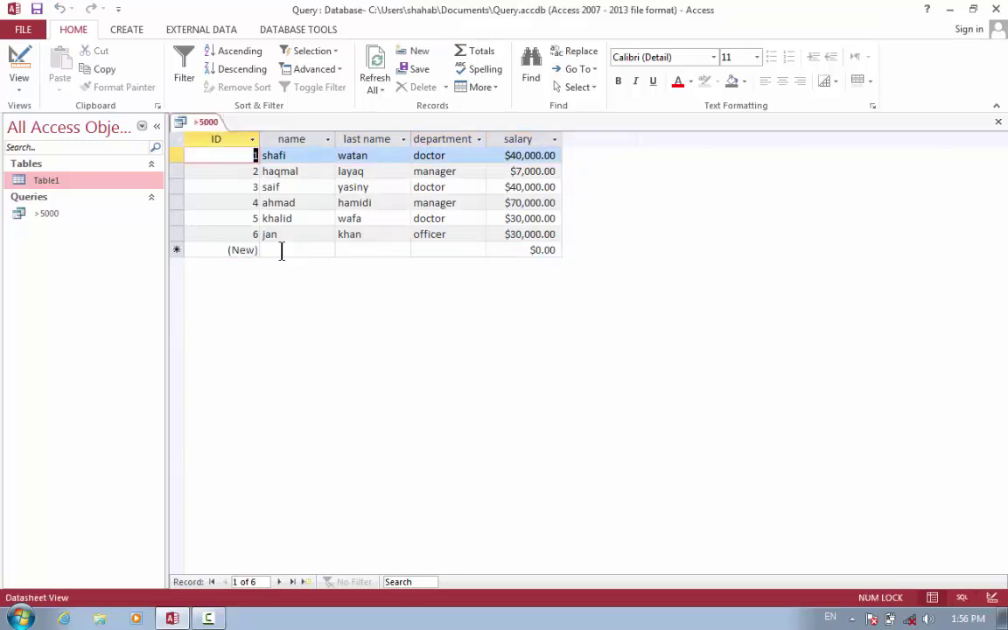
{"action": "key", "text": "ctrl+w"}
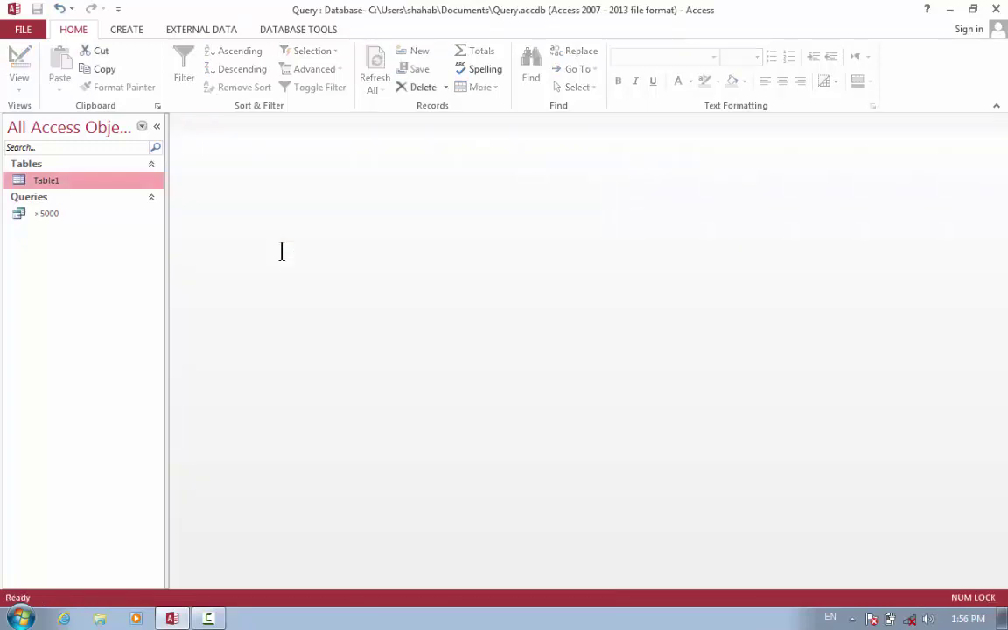
{"action": "double_click", "coordinate": [41, 217]}
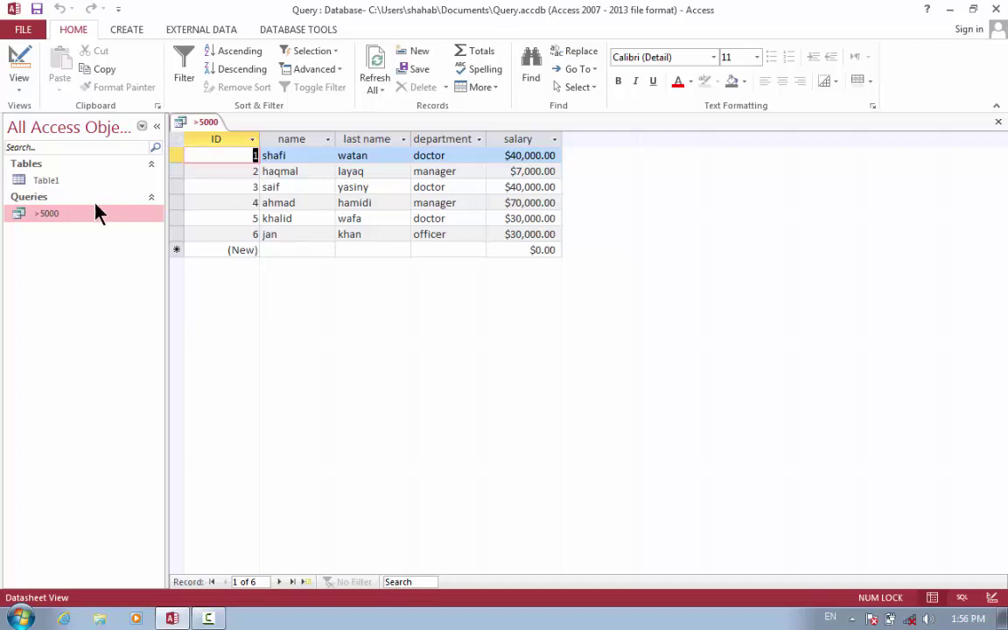
{"action": "double_click", "coordinate": [54, 181]}
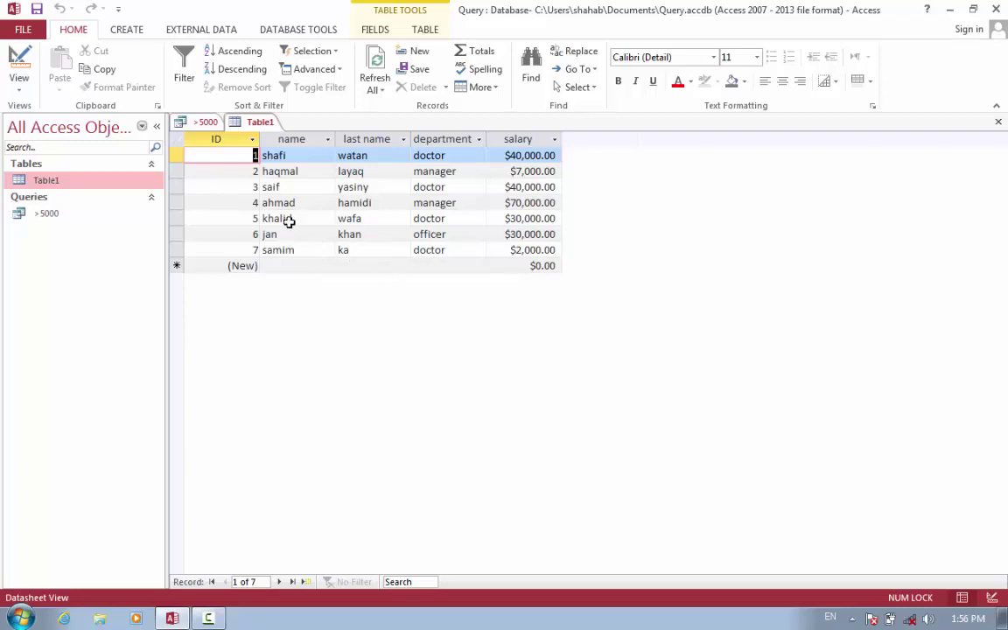
Create a new query in design view from Table1 with the fields ID, name, last name, department and salary
{"action": "left_click", "coordinate": [130, 30]}
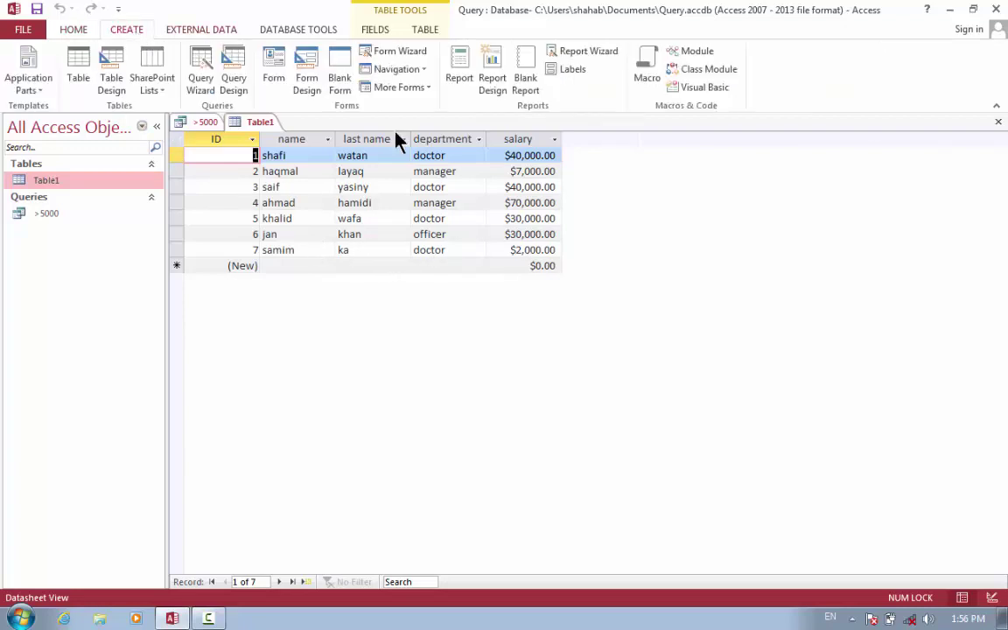
{"action": "left_click", "coordinate": [242, 77]}
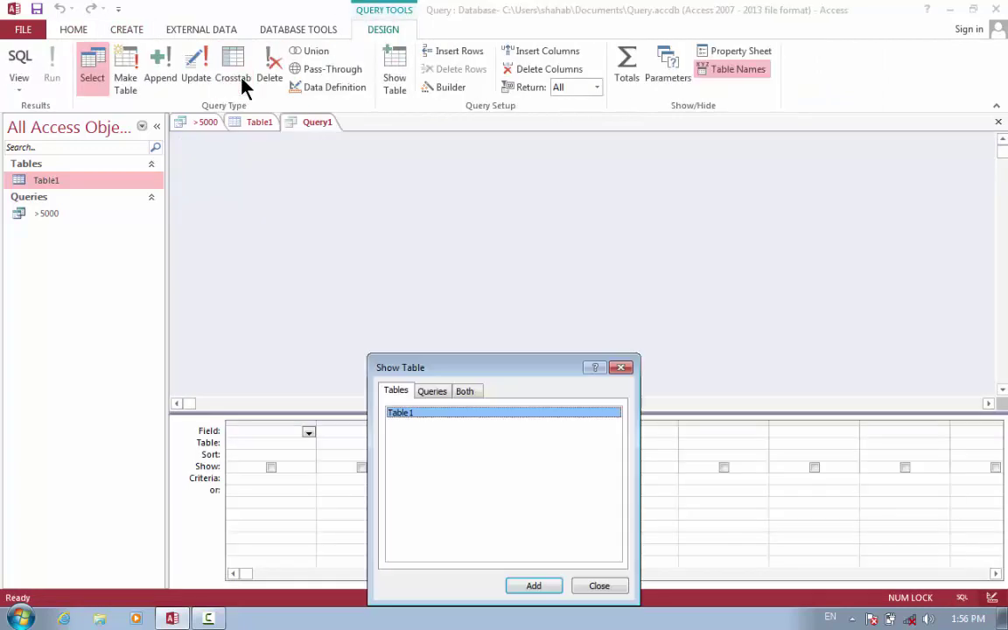
{"action": "left_click", "coordinate": [538, 587]}
{"action": "left_click", "coordinate": [599, 587]}
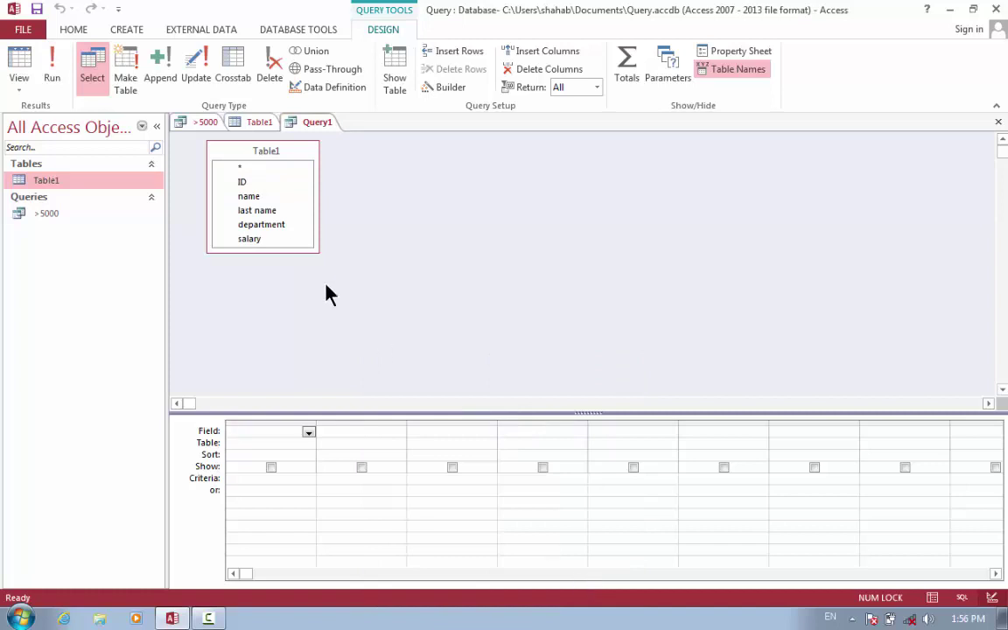
{"action": "double_click", "coordinate": [264, 150]}
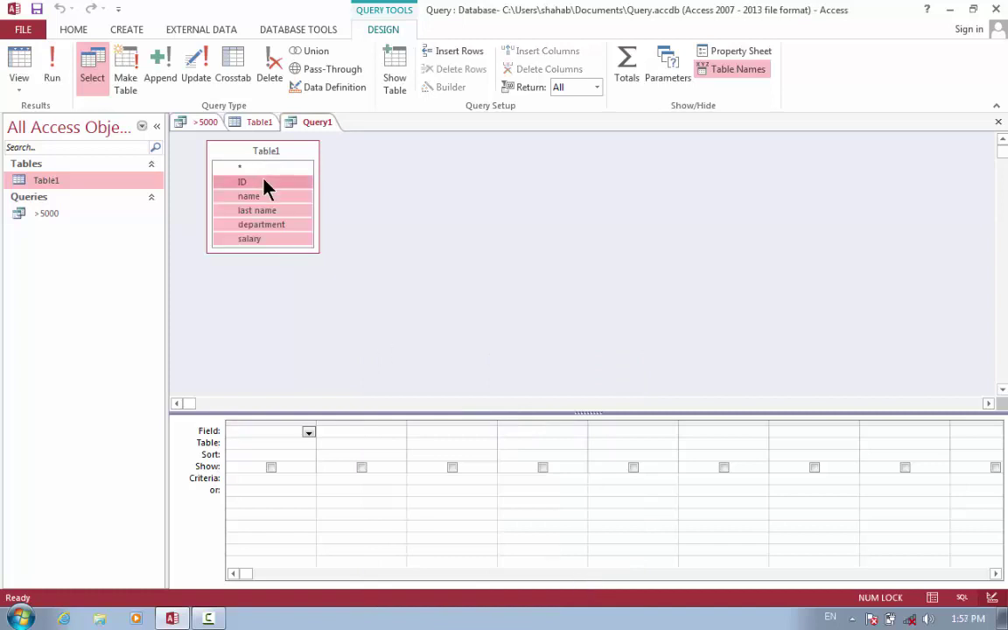
{"action": "left_click_drag", "start_coordinate": [264, 187], "coordinate": [304, 464]}
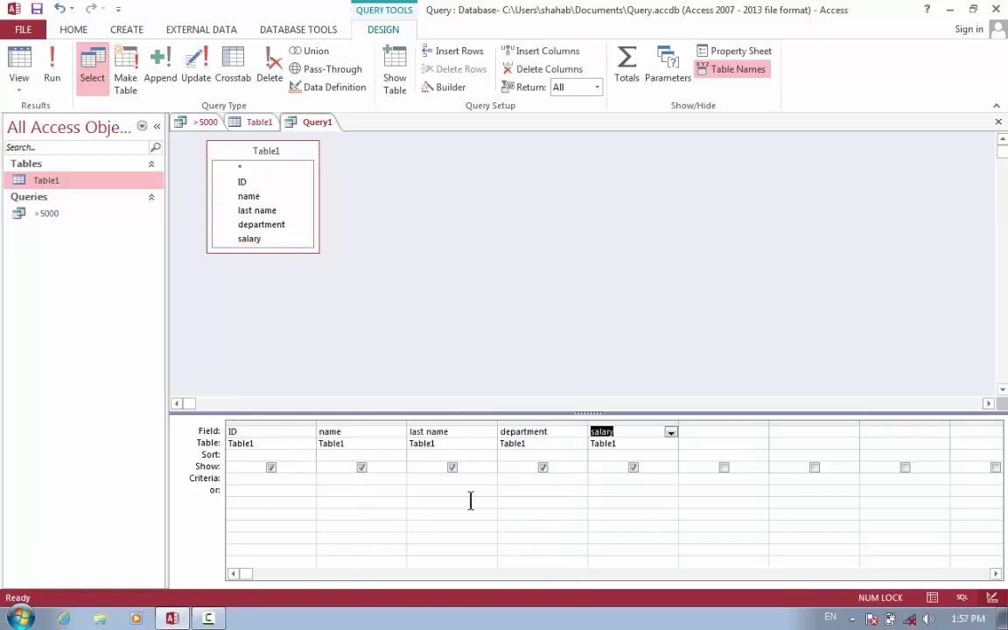
Set the salary criterion to <5000 and close the query, saving it under the name <5000
{"action": "left_click", "coordinate": [648, 475]}
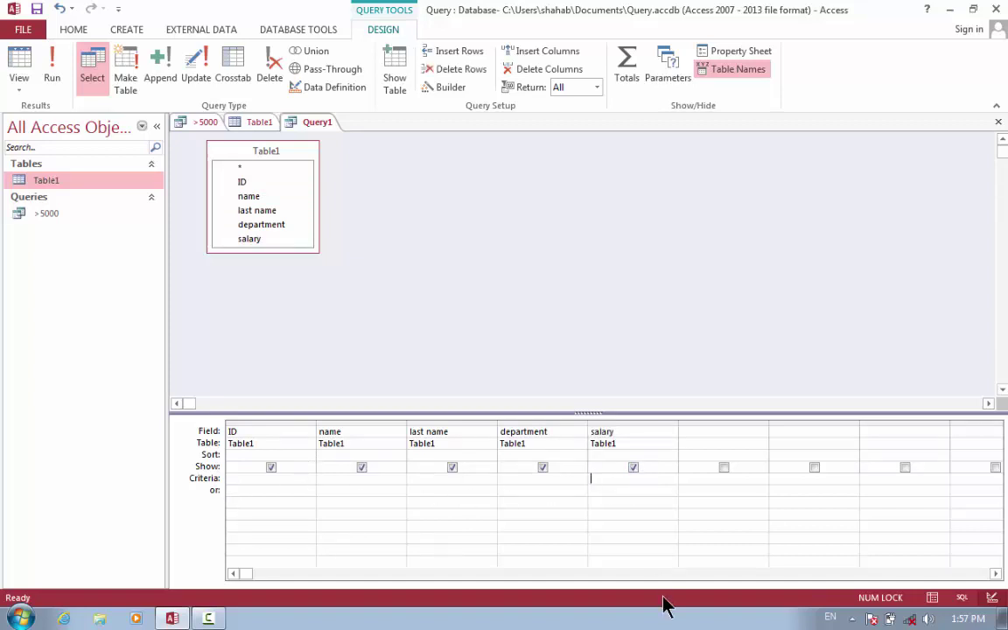
{"action": "type", "text": "<5000"}
{"action": "key", "text": "ctrl+w"}
{"action": "left_click", "coordinate": [446, 353]}
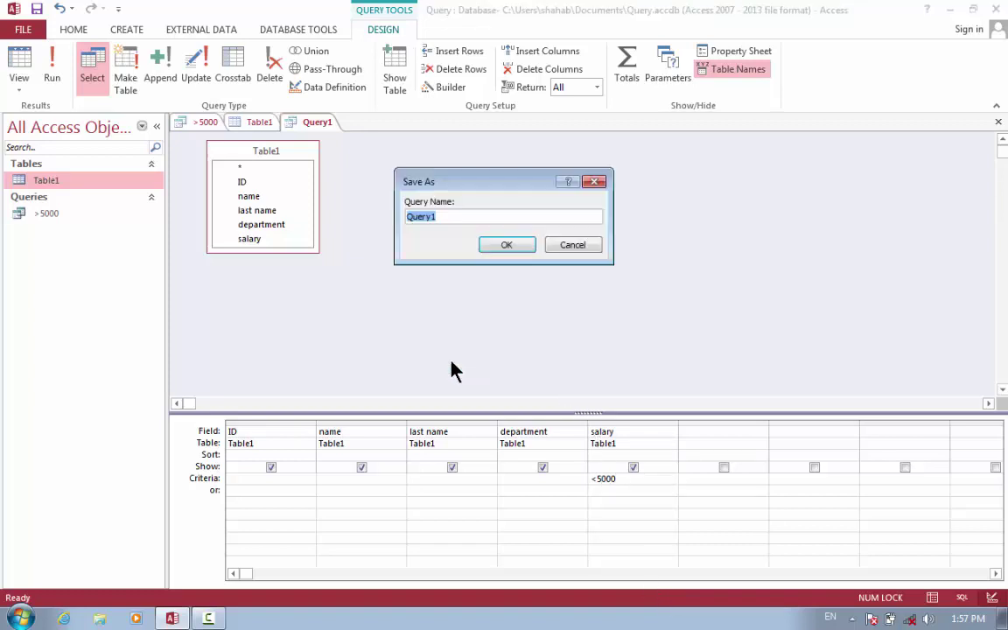
{"action": "key", "text": "BackSpace"}
{"action": "type", "text": "<5000"}
{"action": "key", "text": "Return"}
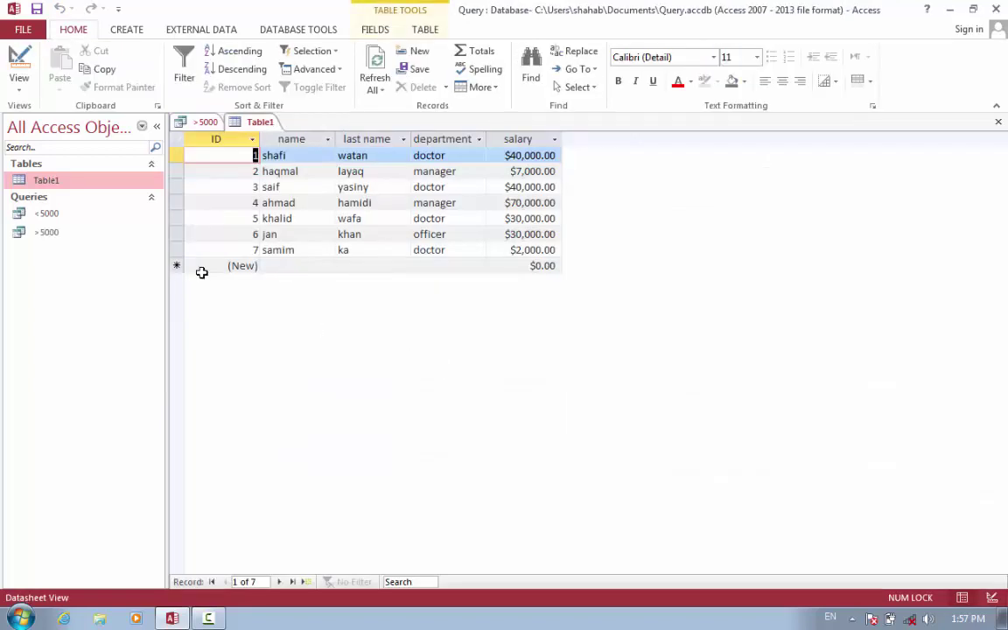
Close the open table and query, and open the saved <5000 query to view its records
{"action": "key", "text": "ctrl+F4"}
{"action": "key", "text": "ctrl+F4"}
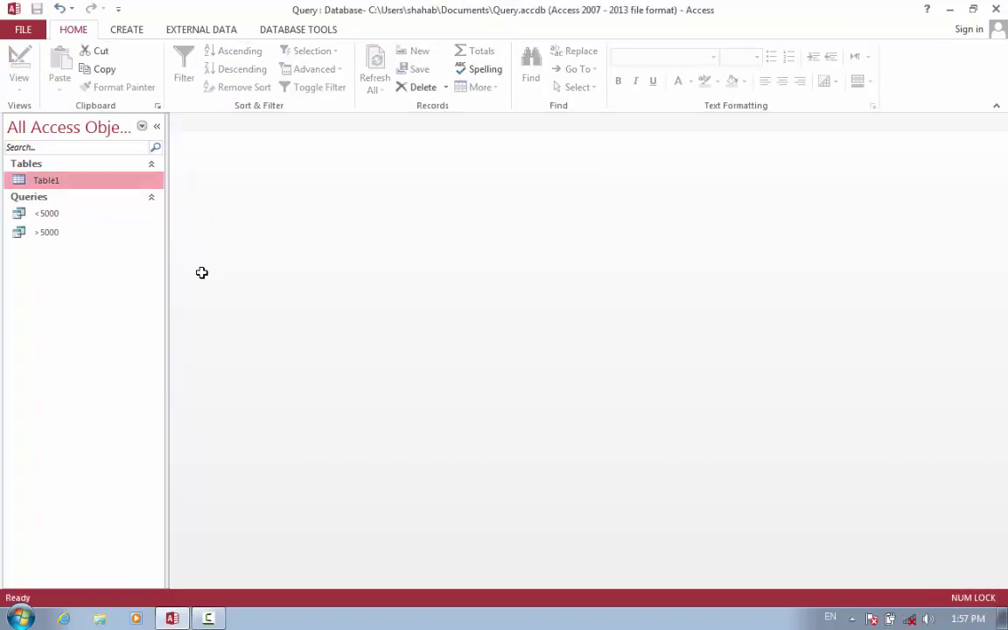
{"action": "double_click", "coordinate": [36, 216]}
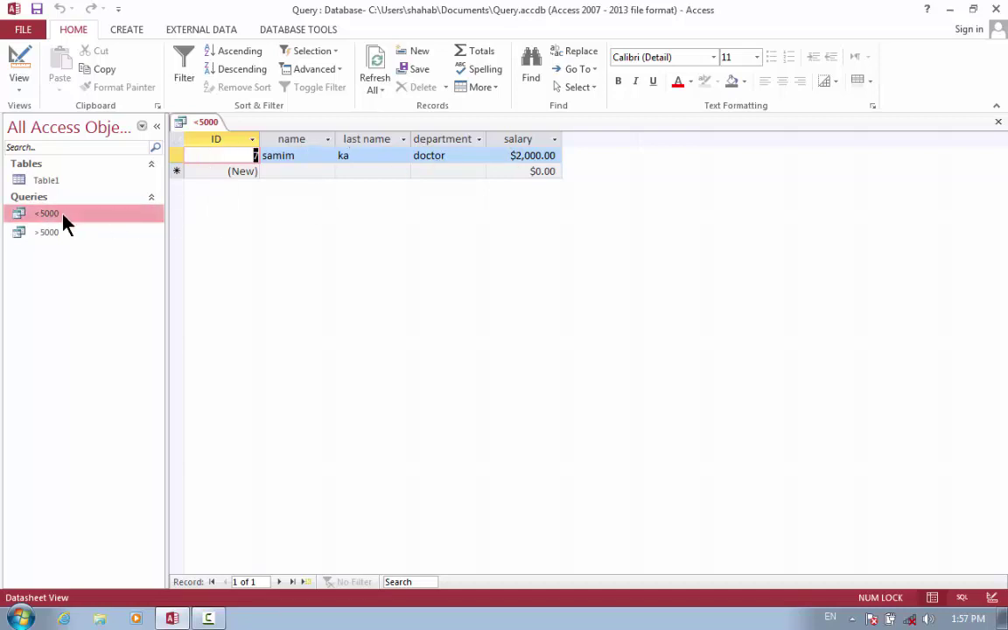
Enter an eighth record in Table1 with the person's name and last name, department doctor and salary 3000
{"action": "double_click", "coordinate": [52, 187]}
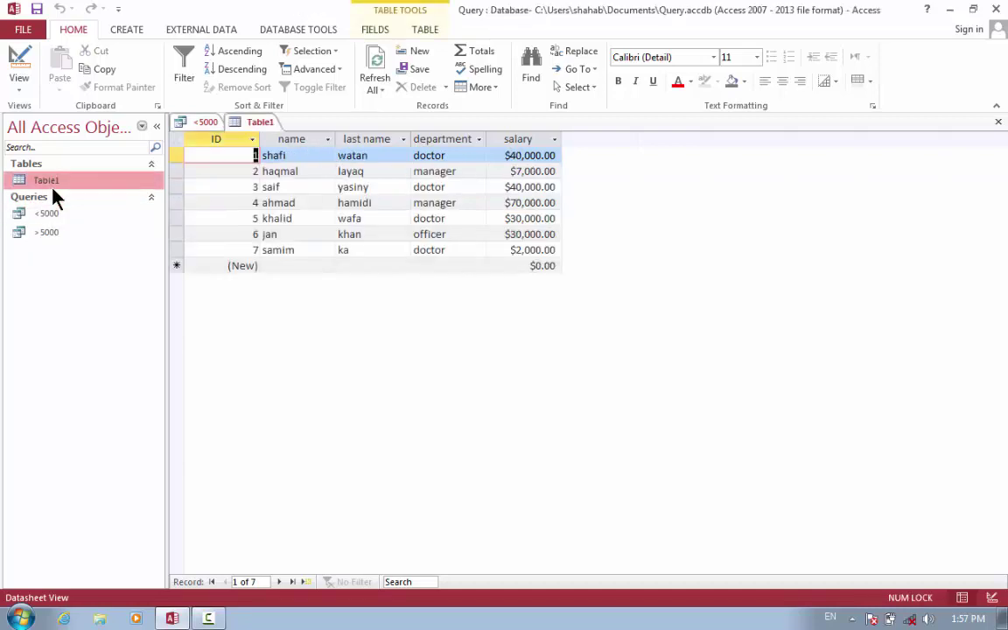
{"action": "left_click", "coordinate": [281, 264]}
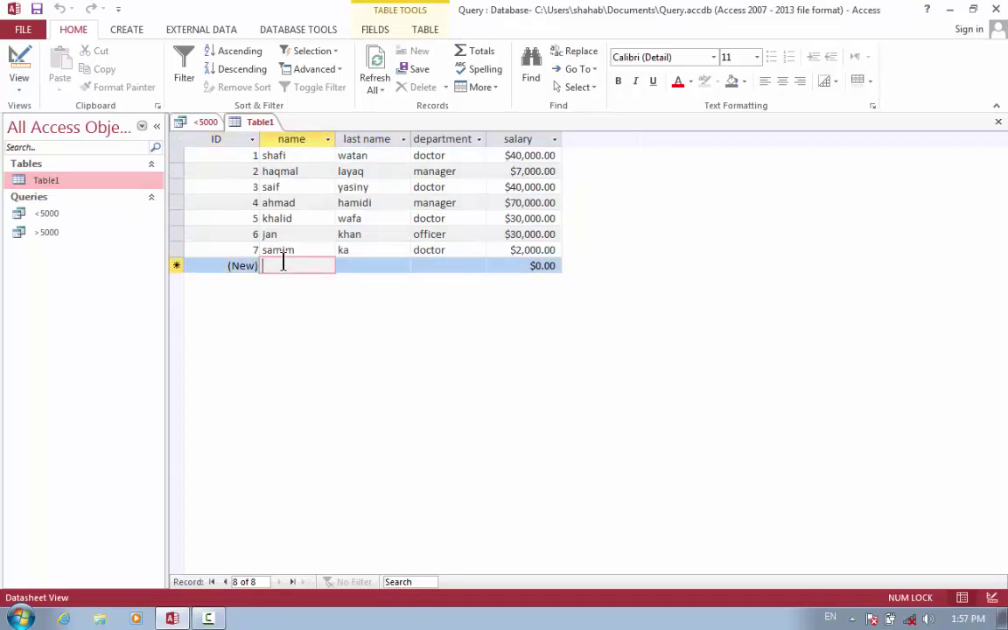
{"action": "type", "text": "khan jan"}
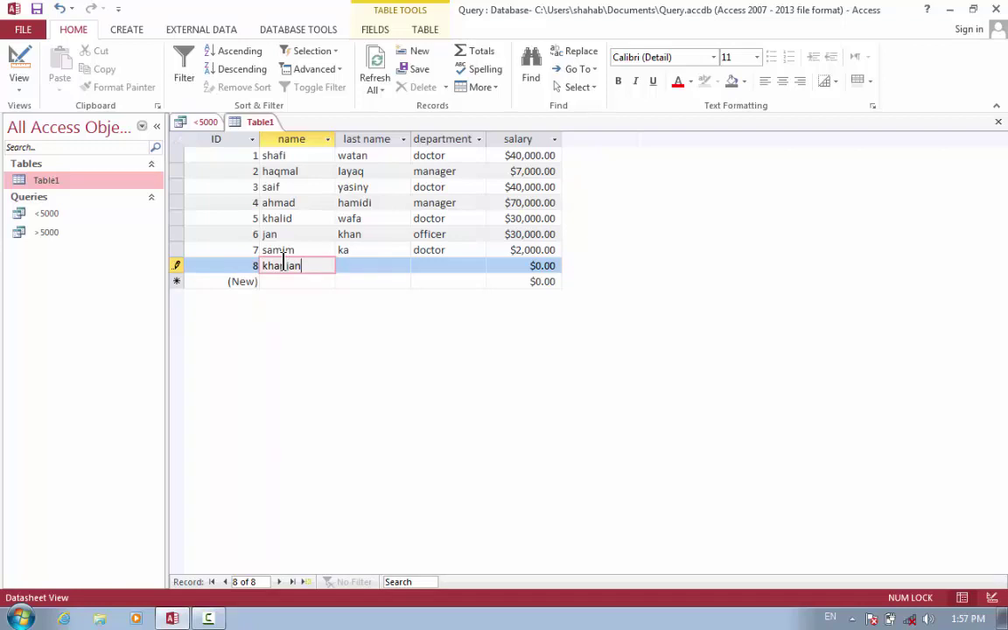
{"action": "key", "text": "Tab"}
{"action": "type", "text": "we"}
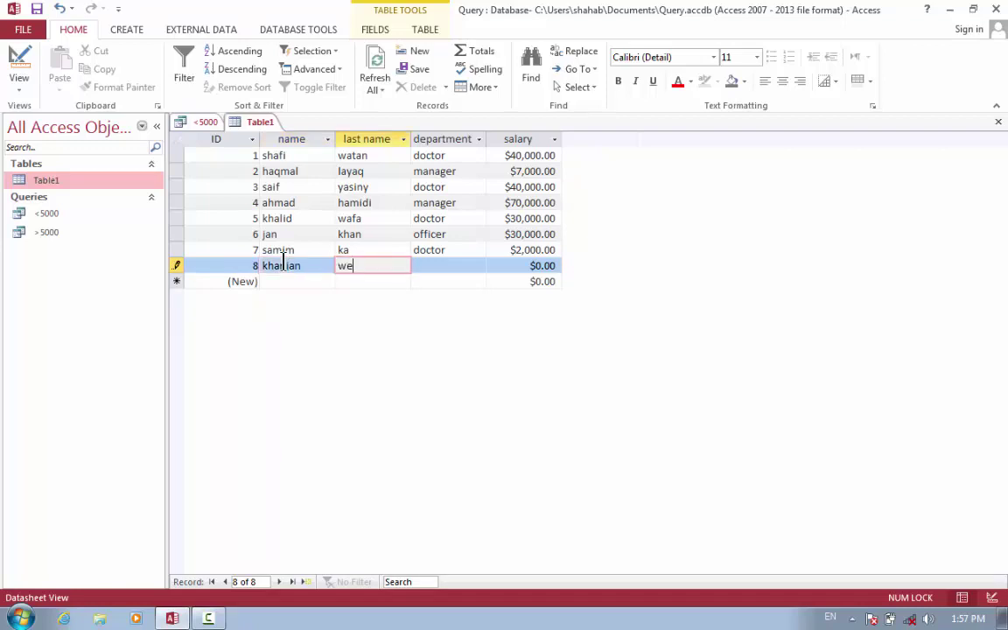
{"action": "key", "text": "Tab"}
{"action": "type", "text": "doctor"}
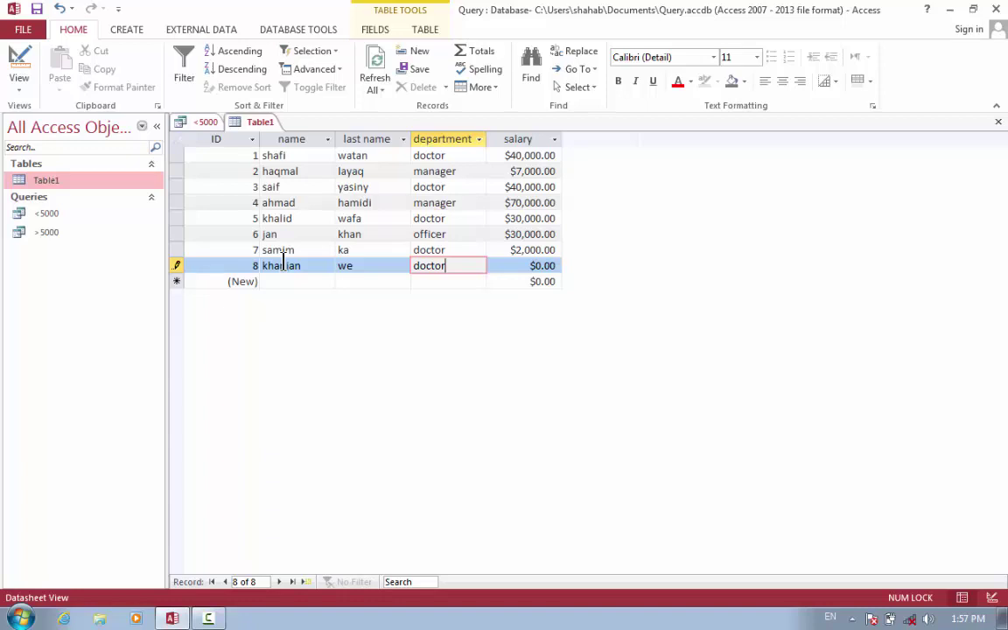
{"action": "key", "text": "Tab"}
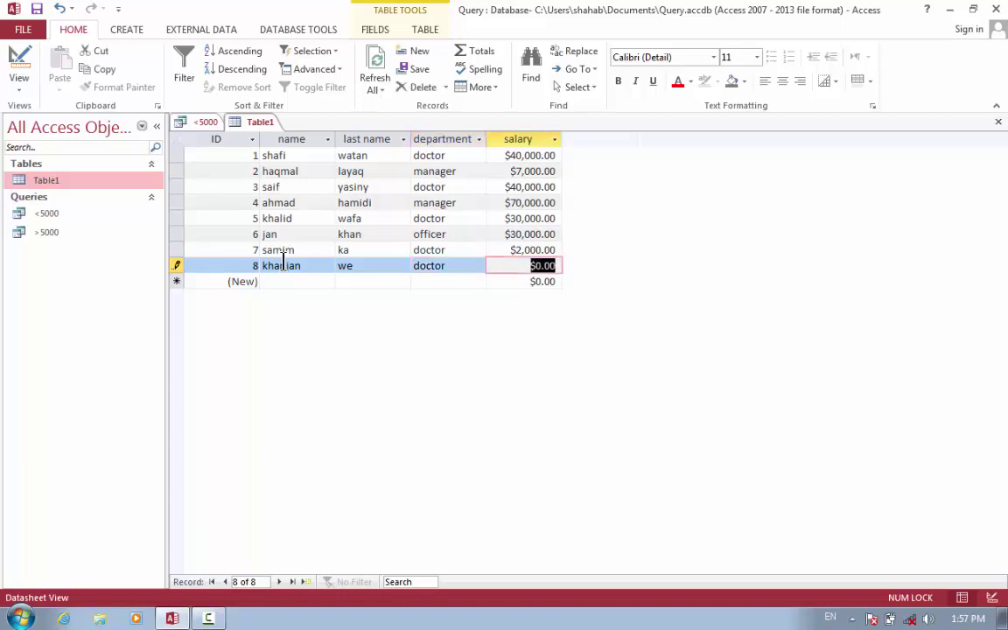
{"action": "type", "text": "3000"}
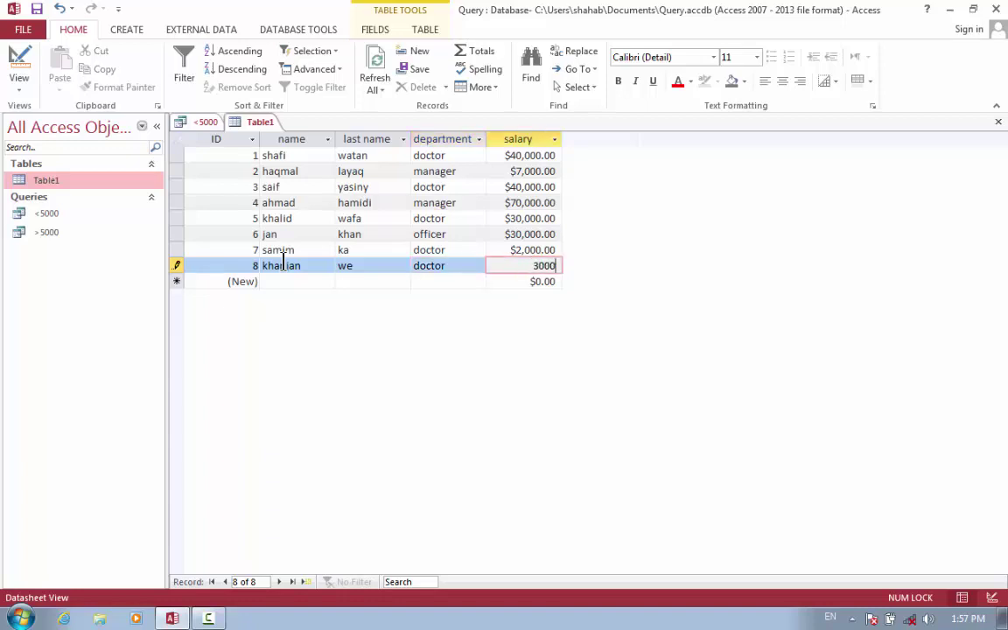
{"action": "key", "text": "Tab"}
Close Table1 and the <5000 query, and reopen the query to view its updated records
{"action": "key", "text": "ctrl+w"}
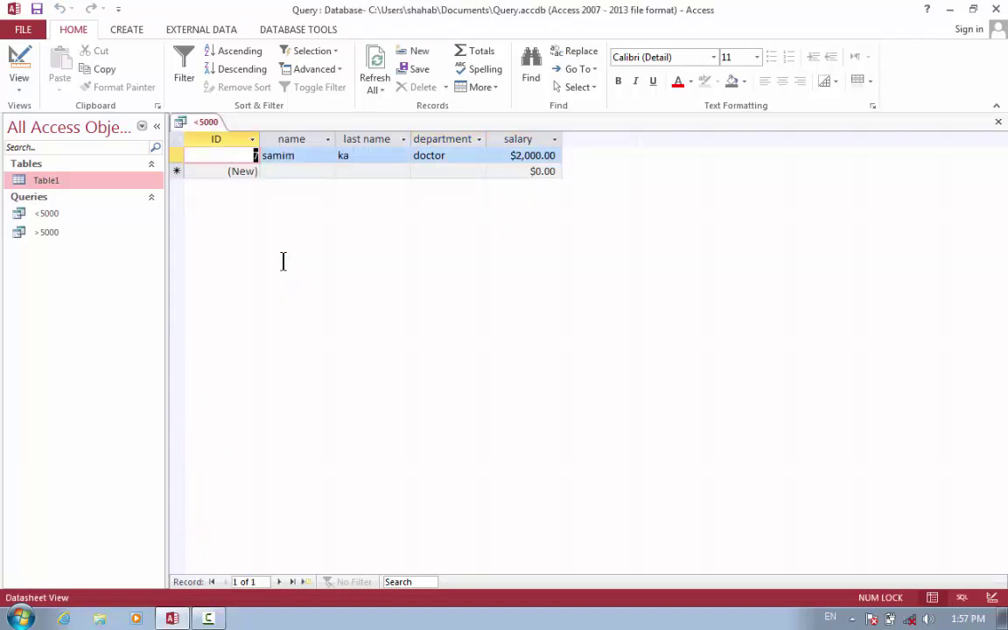
{"action": "key", "text": "ctrl+w"}
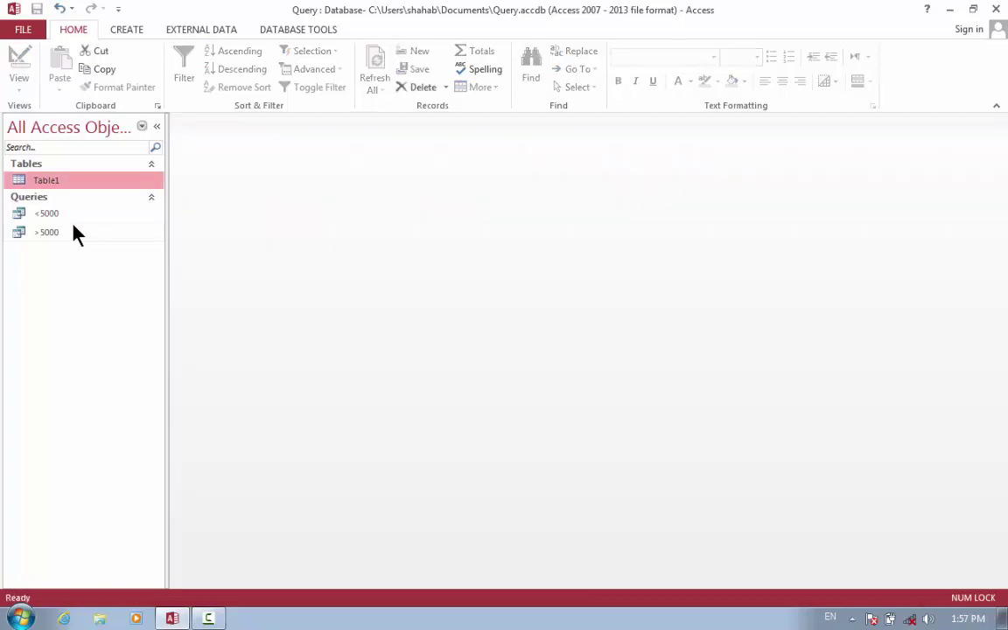
{"action": "left_click", "coordinate": [53, 221]}
{"action": "double_click", "coordinate": [54, 217]}
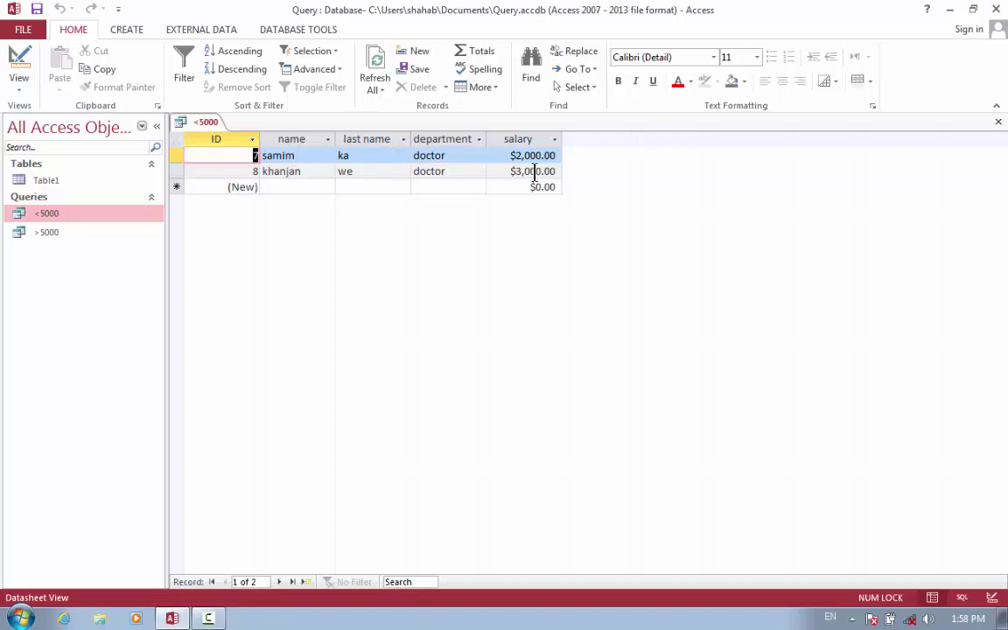
Open Table1, then create a new query design based on it with all five of its fields in the grid
{"action": "left_click", "coordinate": [73, 179]}
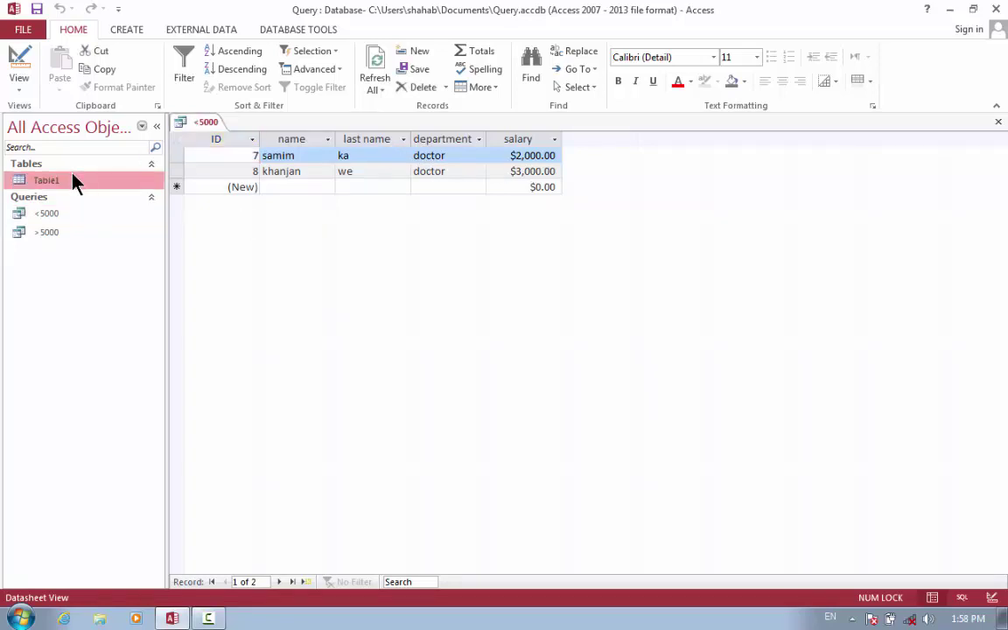
{"action": "double_click", "coordinate": [72, 180]}
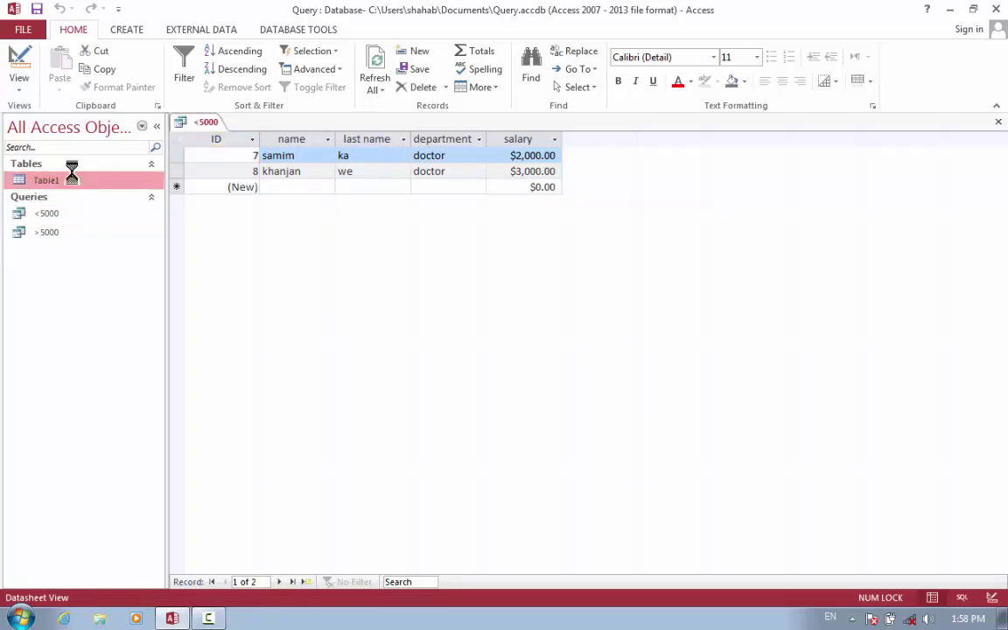
{"action": "left_click", "coordinate": [122, 31]}
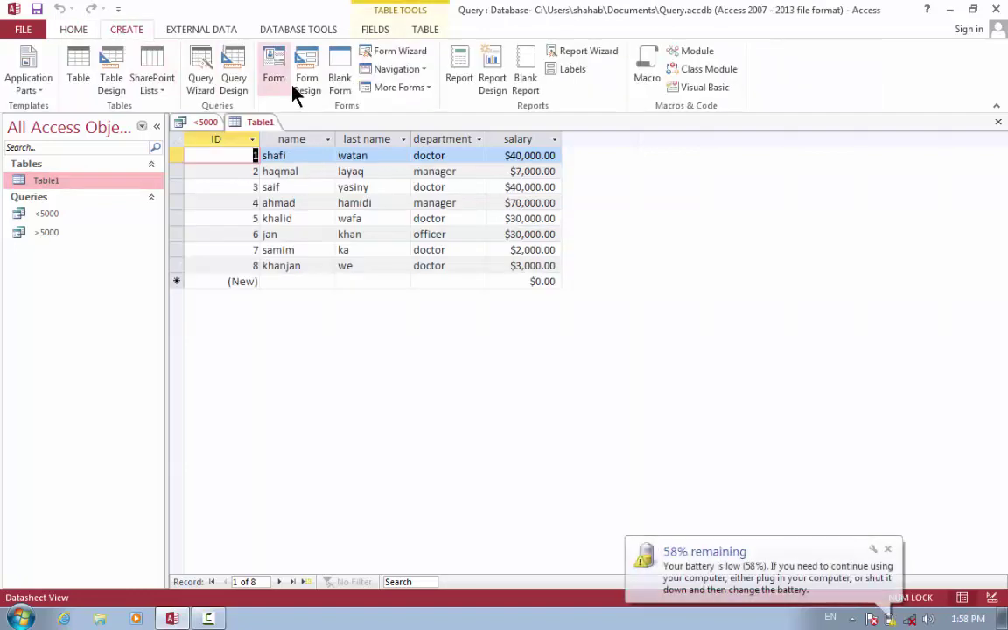
{"action": "left_click", "coordinate": [234, 79]}
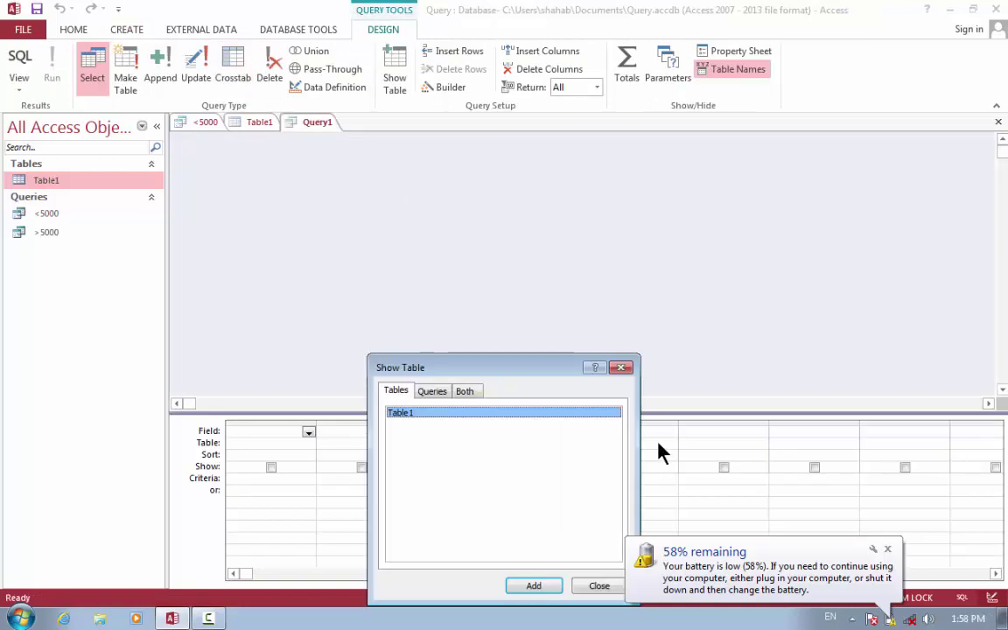
{"action": "left_click", "coordinate": [533, 588]}
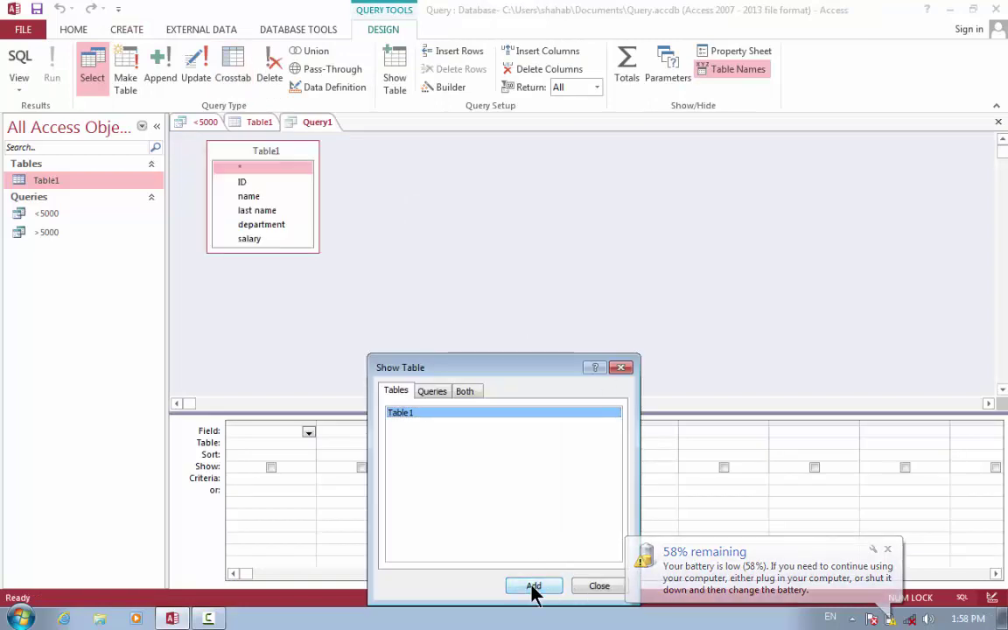
{"action": "left_click", "coordinate": [598, 586]}
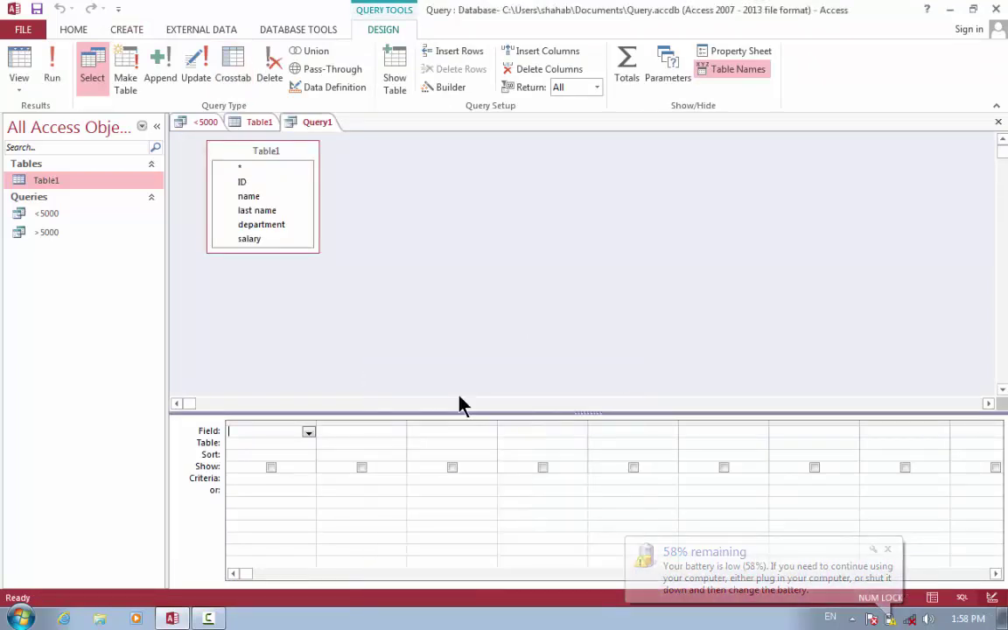
{"action": "double_click", "coordinate": [274, 158]}
{"action": "left_click_drag", "start_coordinate": [264, 196], "coordinate": [291, 495]}
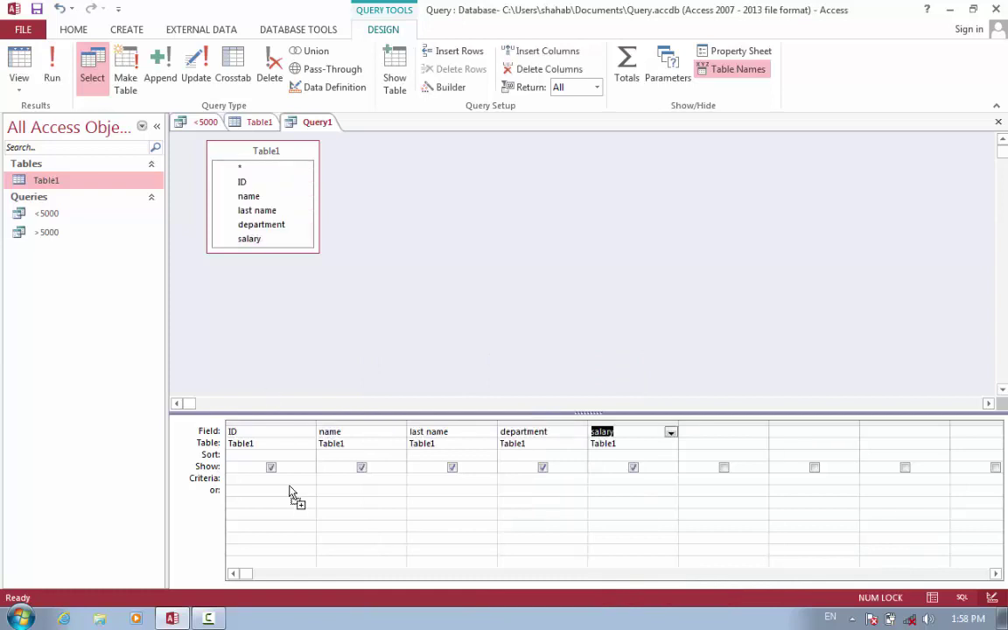
Set the new query's salary criterion to between 5000 and 10000
{"action": "left_click", "coordinate": [639, 486]}
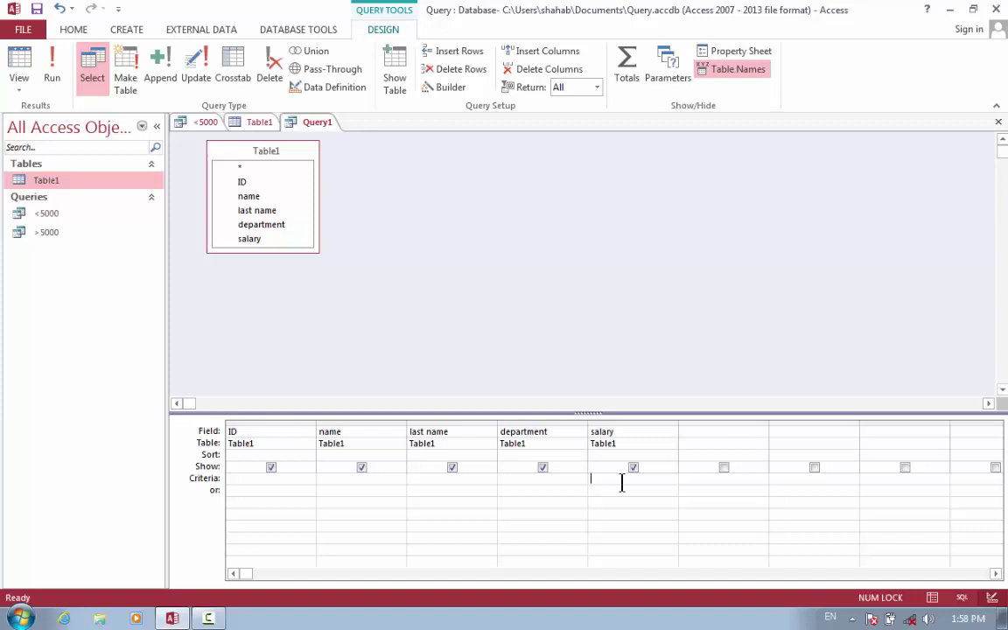
{"action": "left_click", "coordinate": [622, 483]}
{"action": "type", "text": "betw"}
{"action": "type", "text": "en"}
{"action": "type", "text": "5000 "}
{"action": "type", "text": "and "}
{"action": "type", "text": "10000"}
Close the query, saving it under the name between 5000 10000, and open it to view its records
{"action": "key", "text": "ctrl+w"}
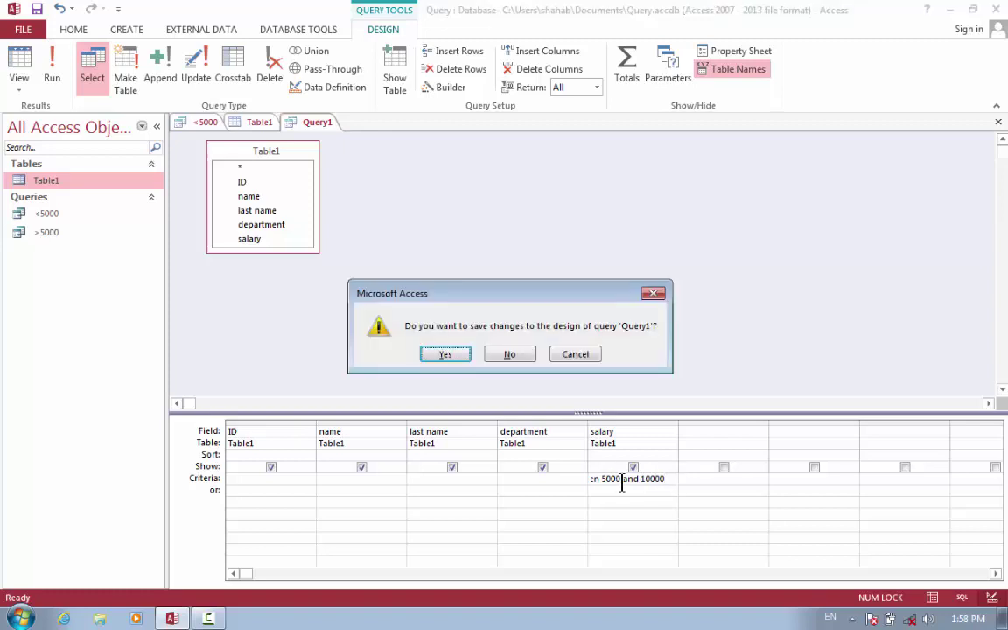
{"action": "key", "text": "Return"}
{"action": "key", "text": "BackSpace"}
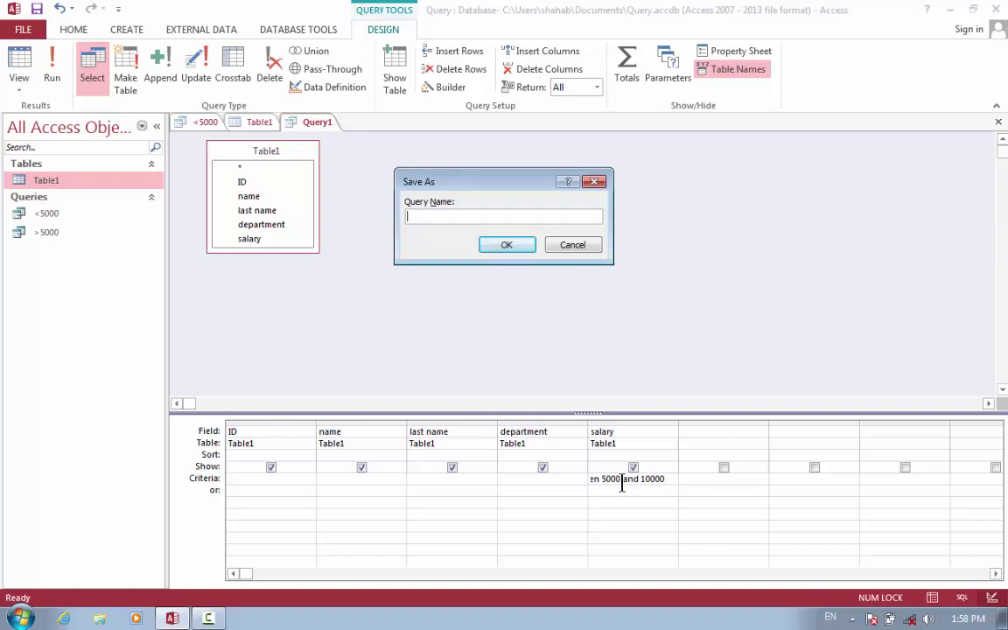
{"action": "type", "text": "between 5000 10000"}
{"action": "left_click", "coordinate": [507, 245]}
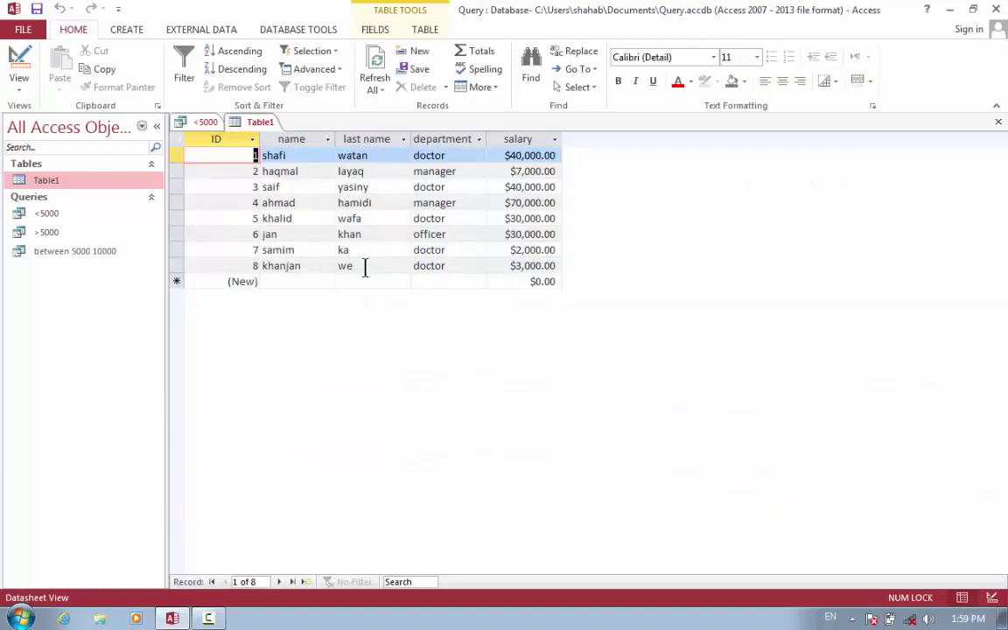
{"action": "double_click", "coordinate": [62, 255]}
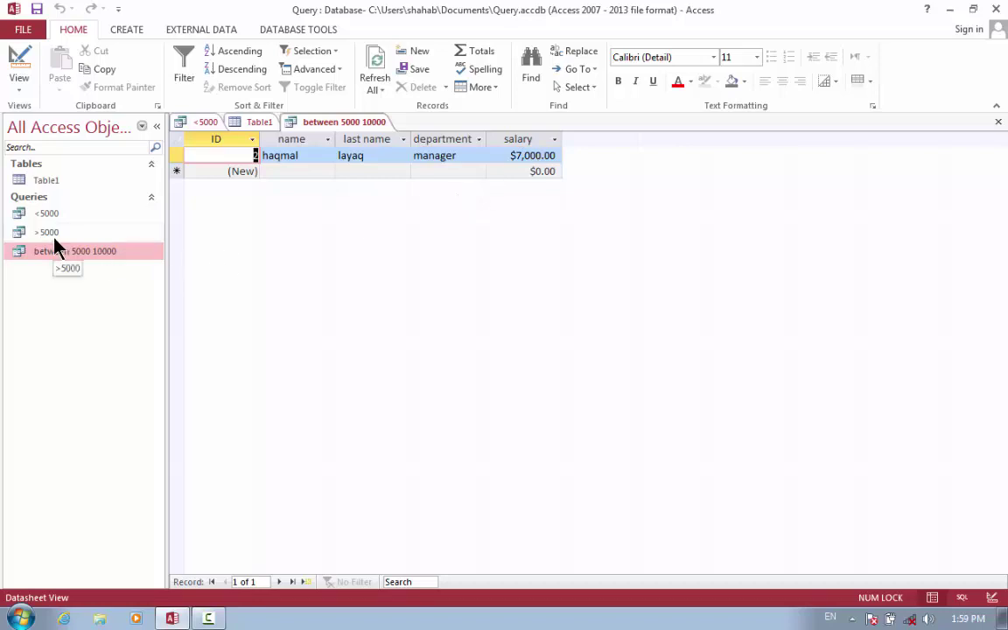
Enter a ninth record in Table1 with the person's name, no last name, department manager and salary 8000
{"action": "left_click", "coordinate": [87, 181]}
{"action": "double_click", "coordinate": [87, 181]}
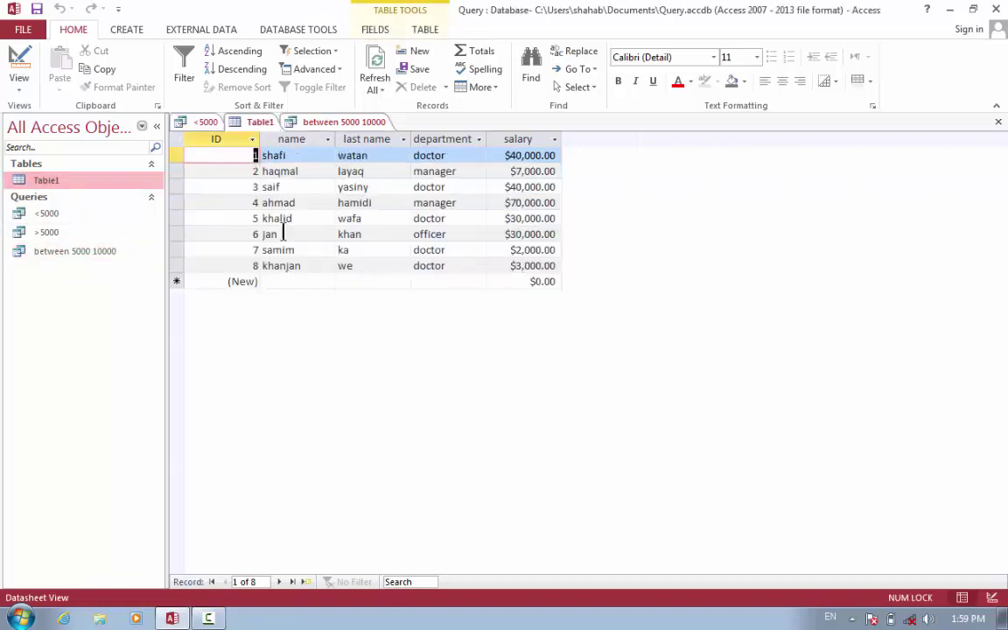
{"action": "left_click", "coordinate": [302, 280]}
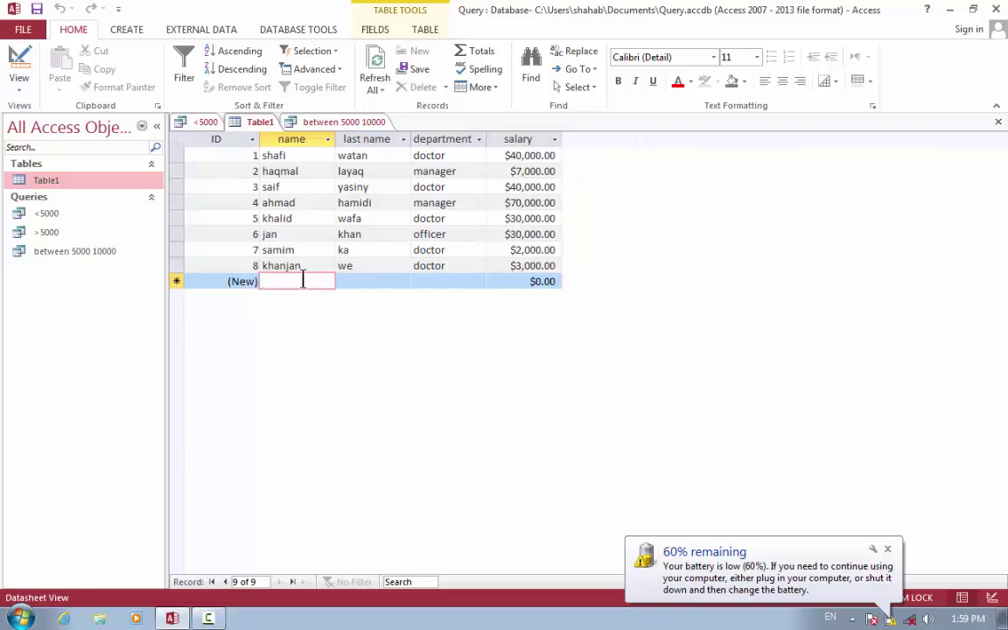
{"action": "type", "text": "tahir"}
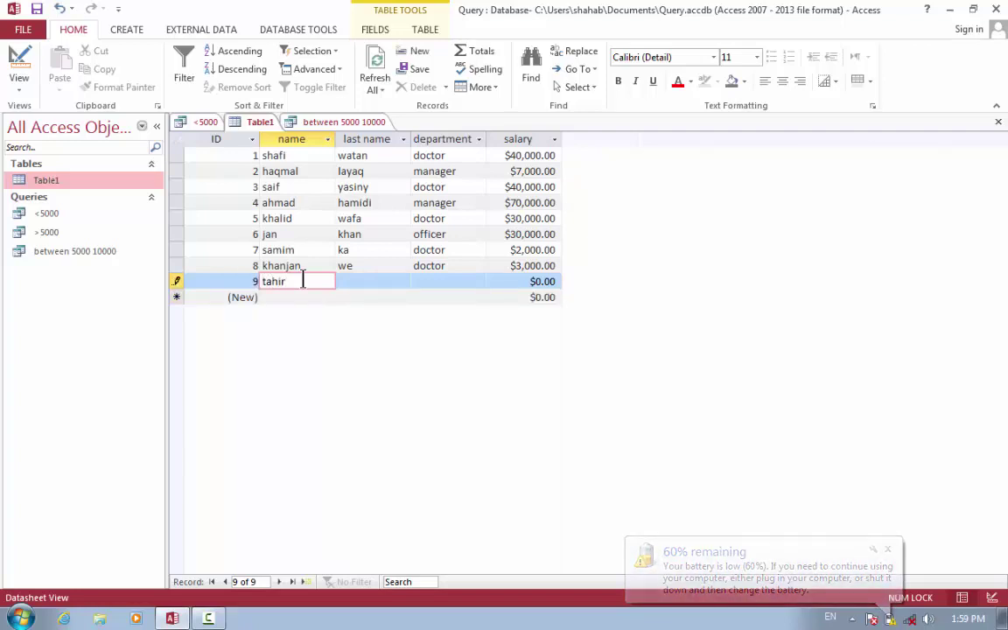
{"action": "key", "text": "Tab"}
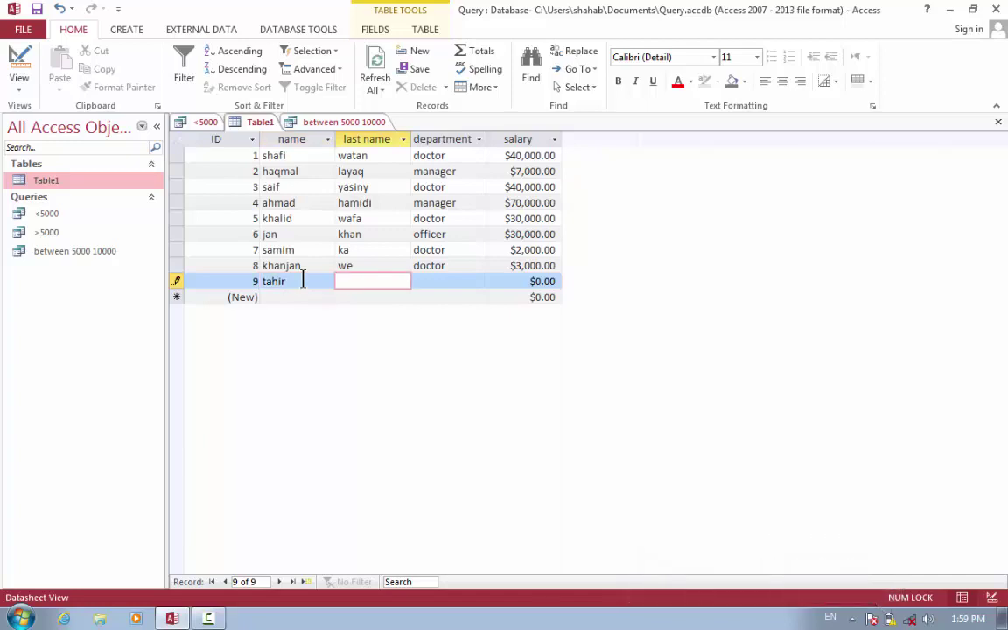
{"action": "key", "text": "Tab"}
{"action": "type", "text": "manager"}
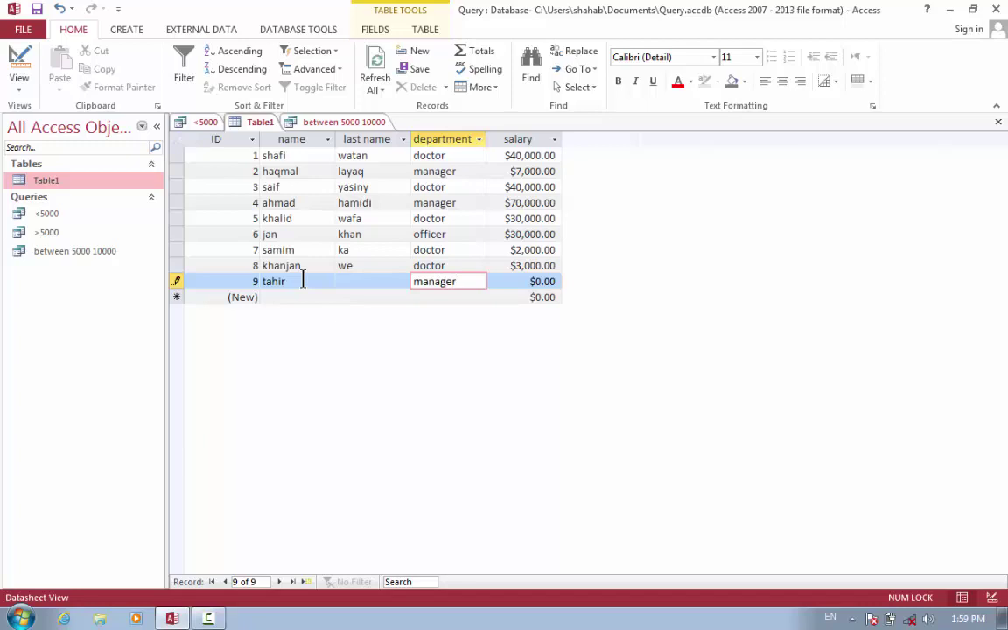
{"action": "key", "text": "Tab"}
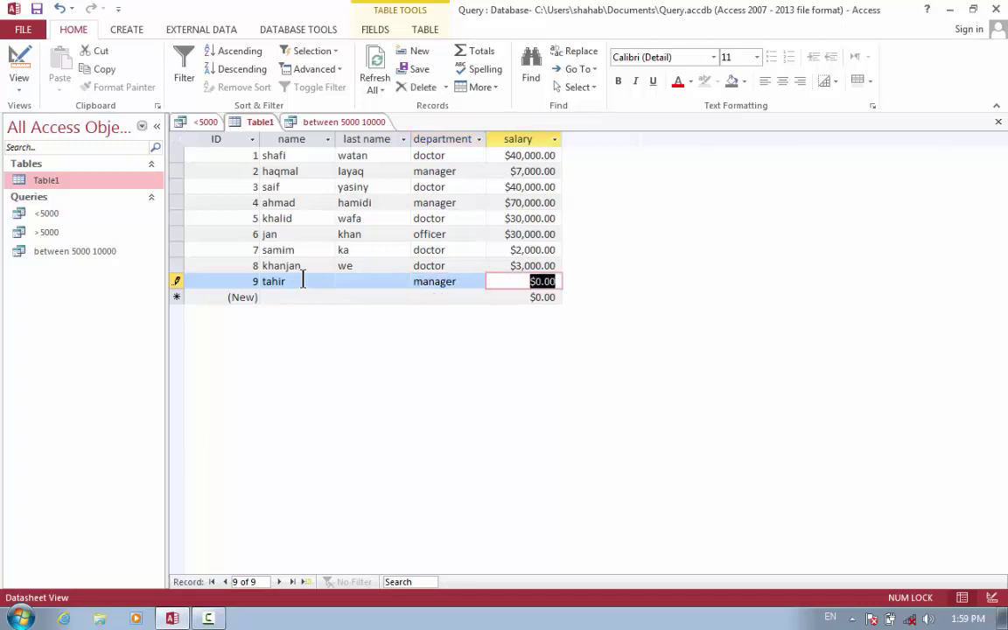
{"action": "type", "text": "80000"}
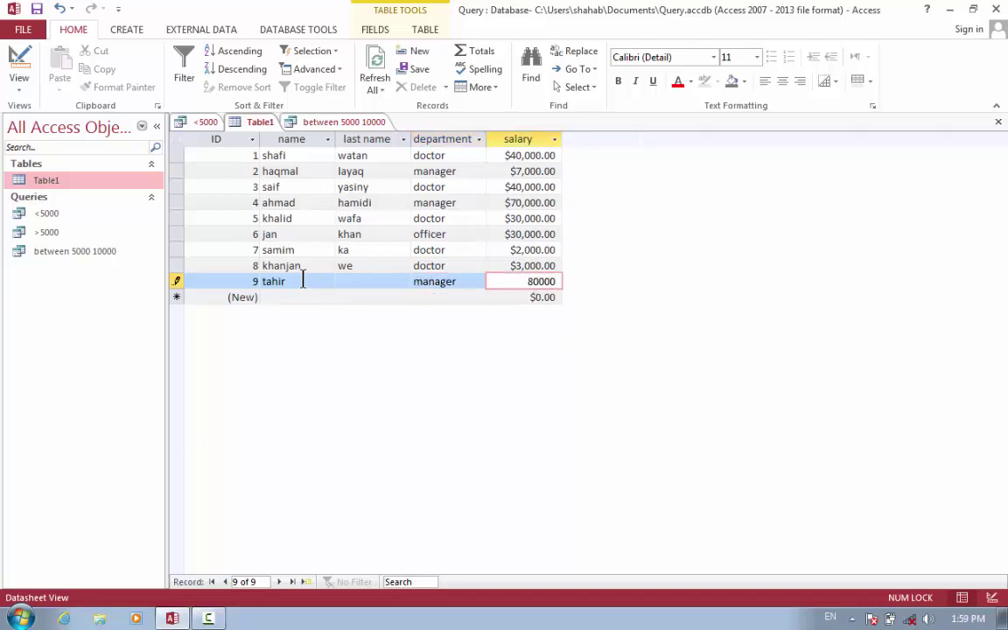
{"action": "key", "text": "BackSpace"}
{"action": "key", "text": "Tab"}
{"action": "key", "text": "Tab"}
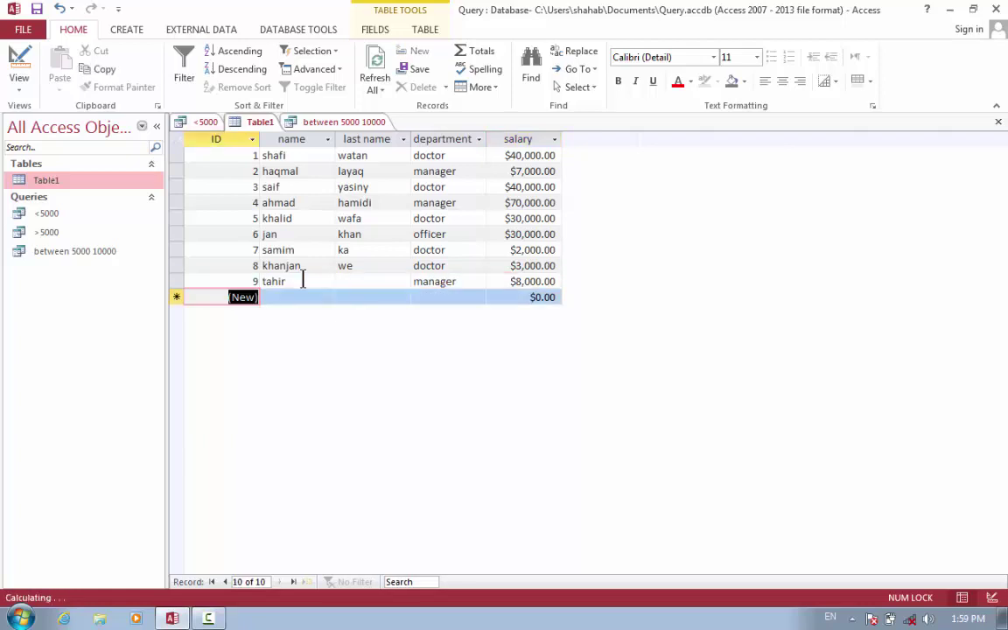
Close Table1 and both open queries, and reopen the between 5000 10000 query to view its updated records
{"action": "key", "text": "ctrl+w"}
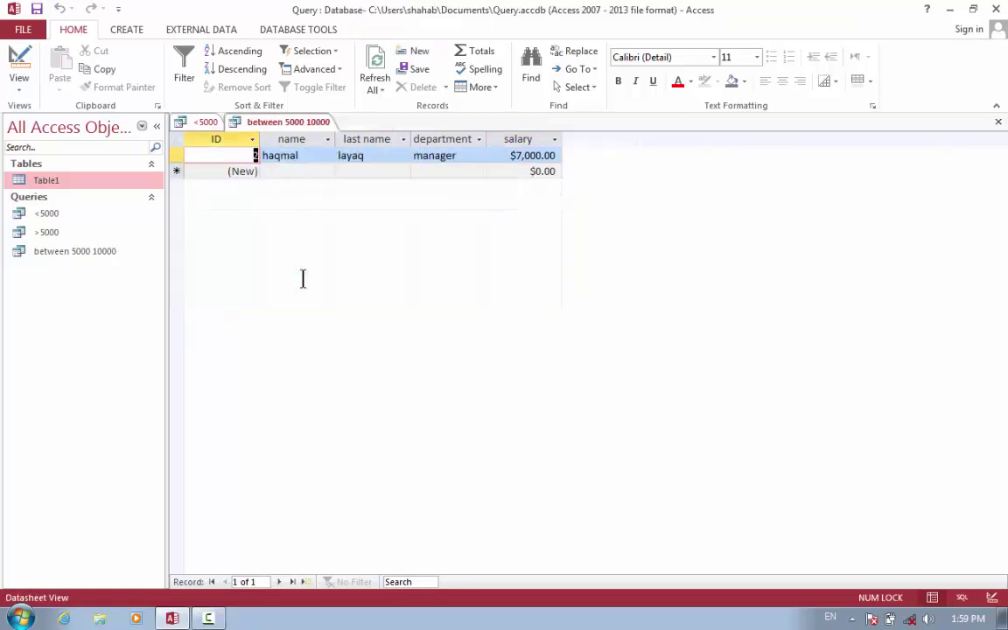
{"action": "key", "text": "ctrl+w"}
{"action": "key", "text": "ctrl+w"}
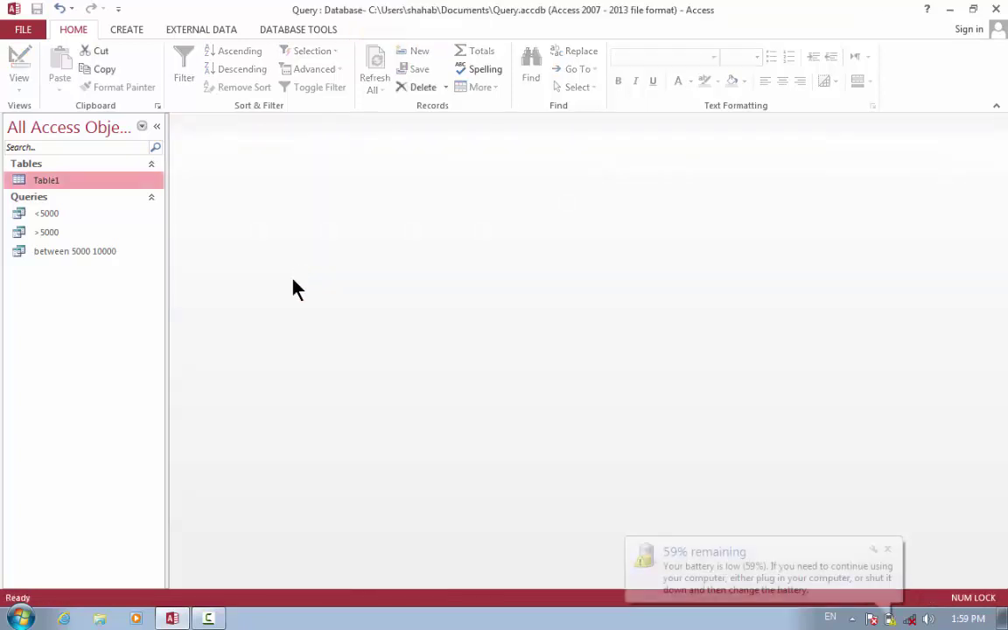
{"action": "left_click", "coordinate": [112, 254]}
{"action": "double_click", "coordinate": [111, 254]}
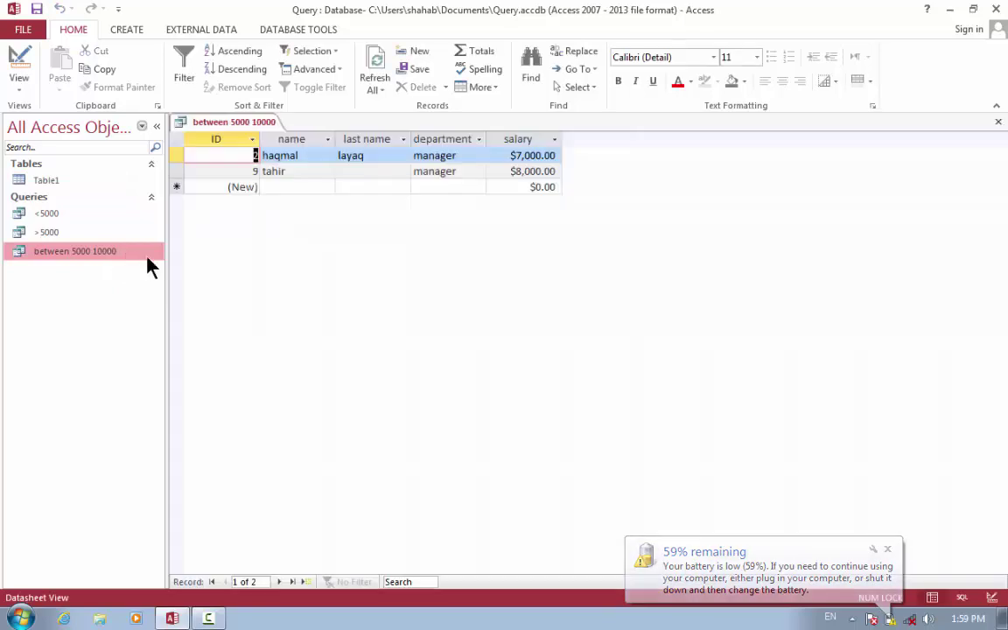